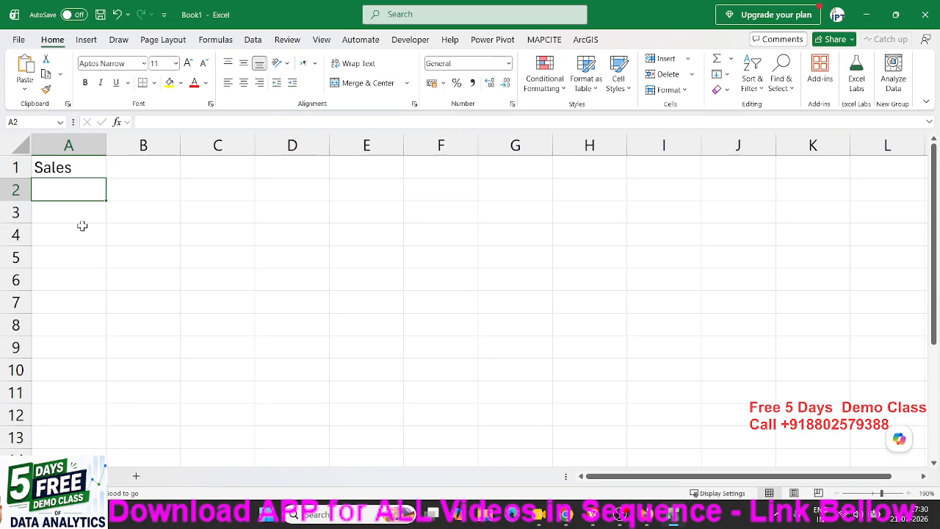
Step: Enter the sales values 85, 25, 63, 63 and 25 in cells A2 to A6
type("85")
key("Return")
type("25")
key("Return")
type("63")
key("Return")
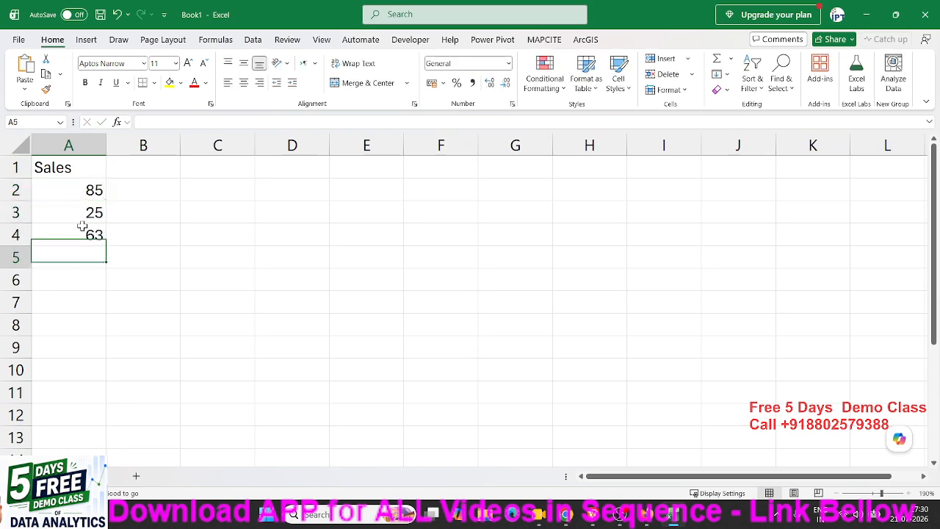
type("63")
key("Return")
type("25")
key("Return")
key("Up")
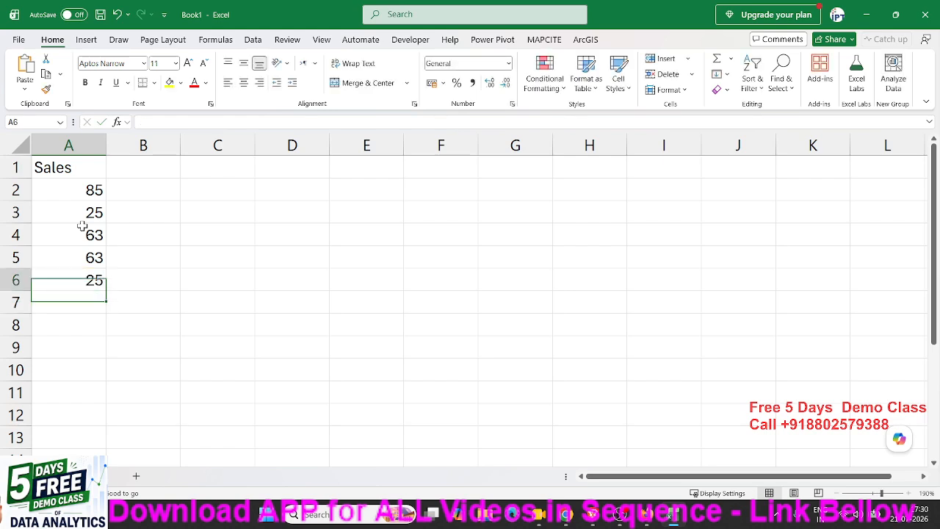
key("ctrl+Up")
key("Right")
key("Down")
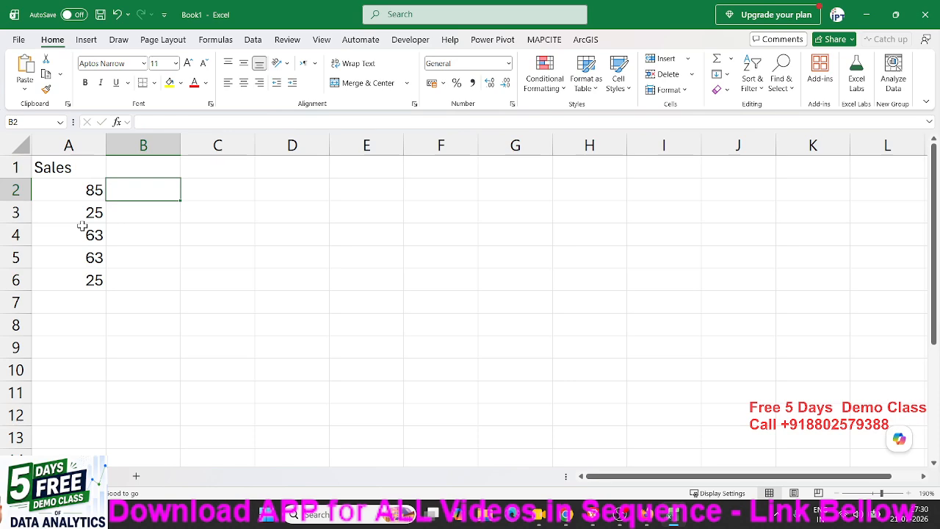
key("Left")
key("ctrl+Down")
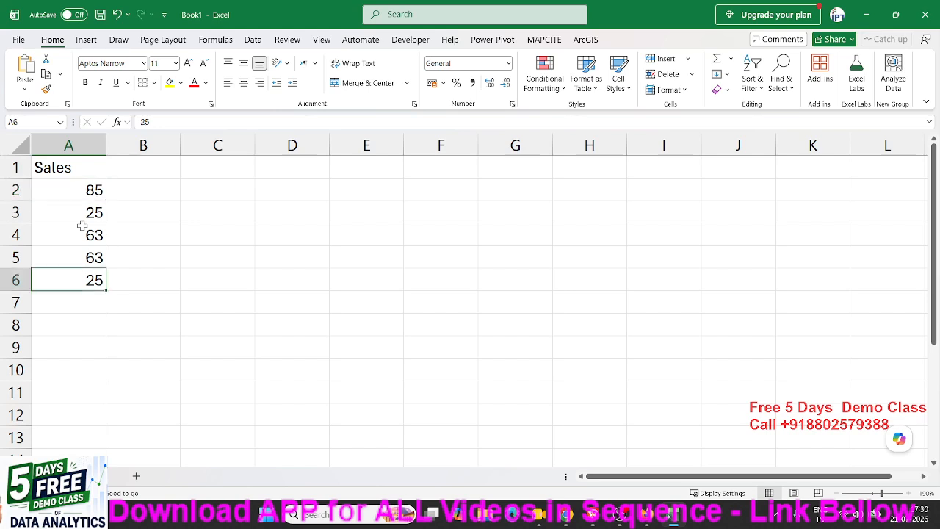
key("ctrl+Up")
key("Right")
key("Down")
key("Left")
key("ctrl+shift+Down")
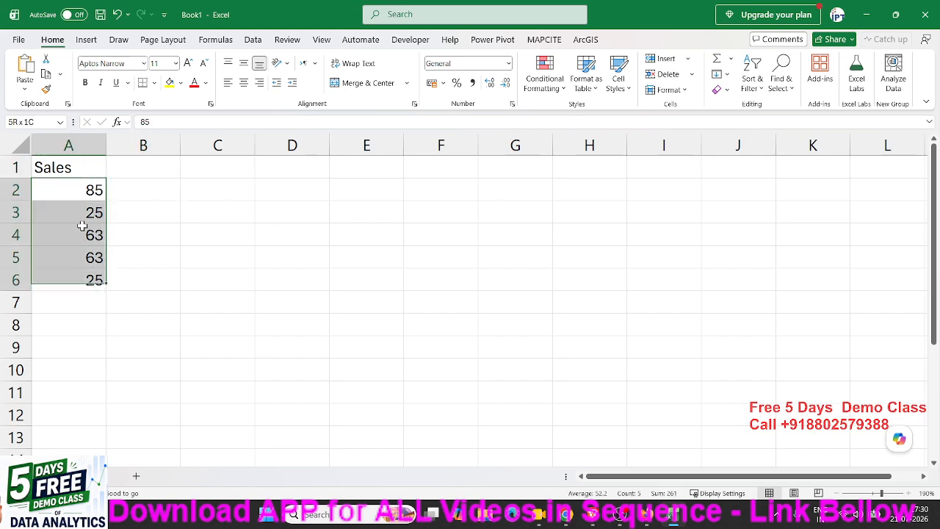
Step: Enter the formula =A2+20 in cell B2 and fill it down through B6
key("Right")
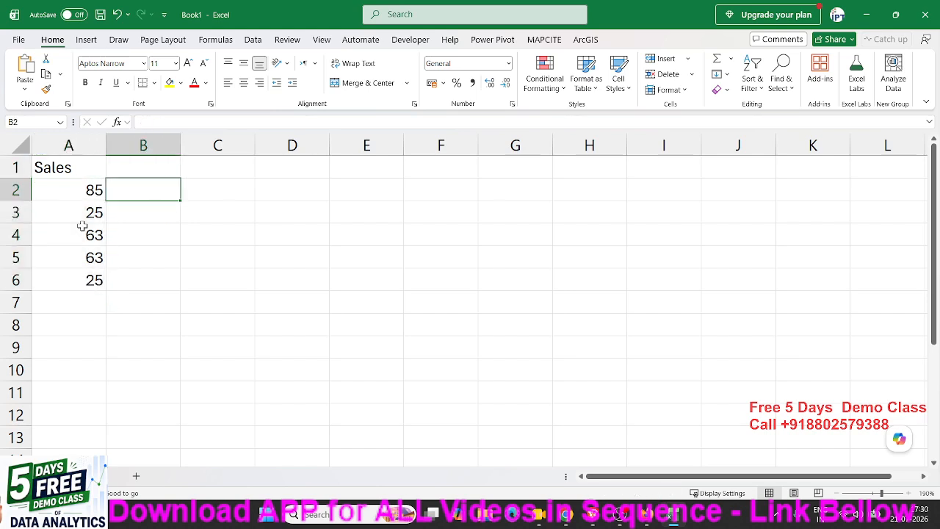
type("=")
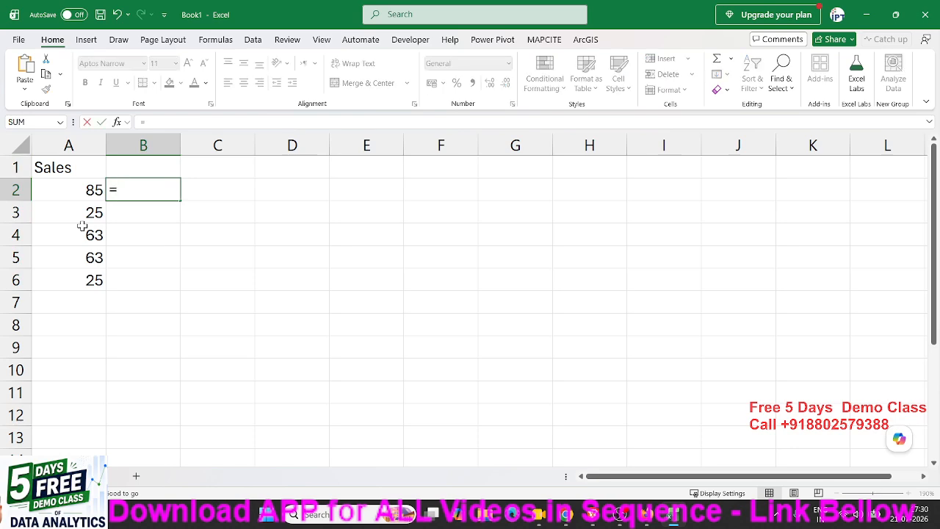
left_click(83, 189)
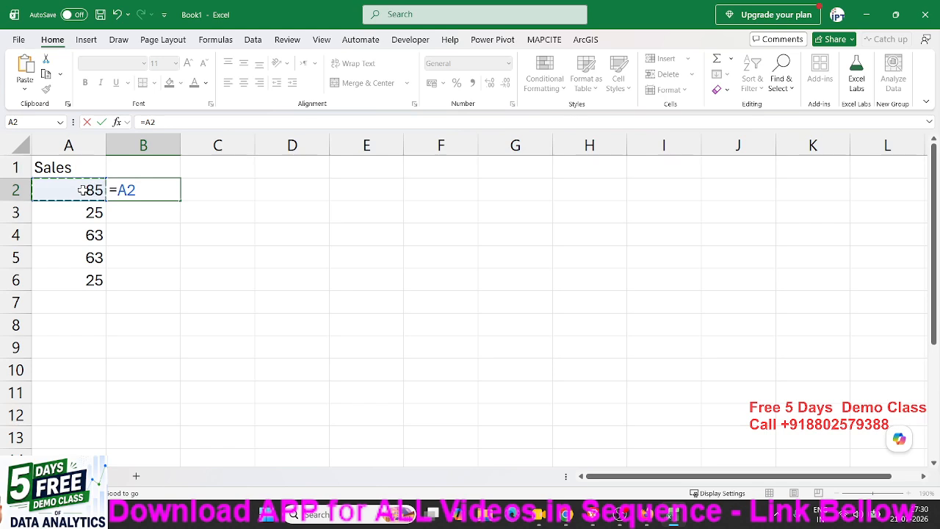
type("+20")
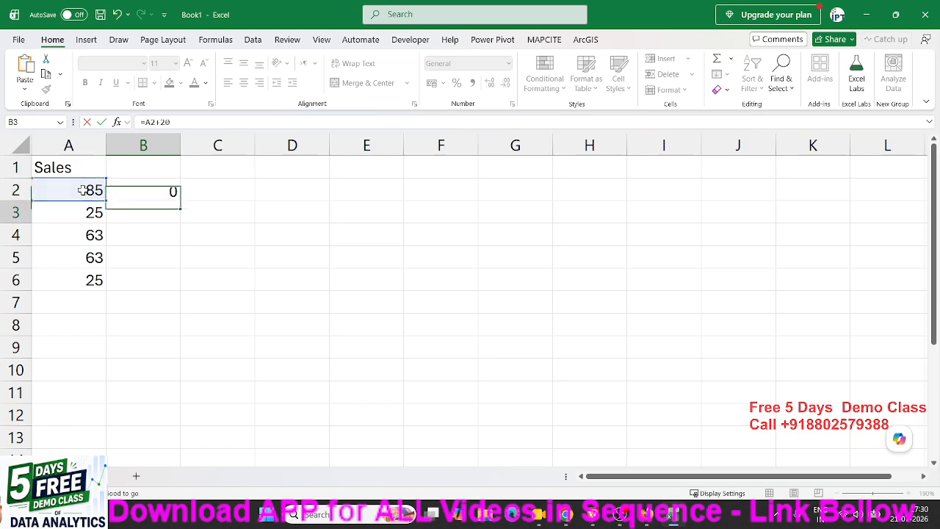
key("Return")
key("Up")
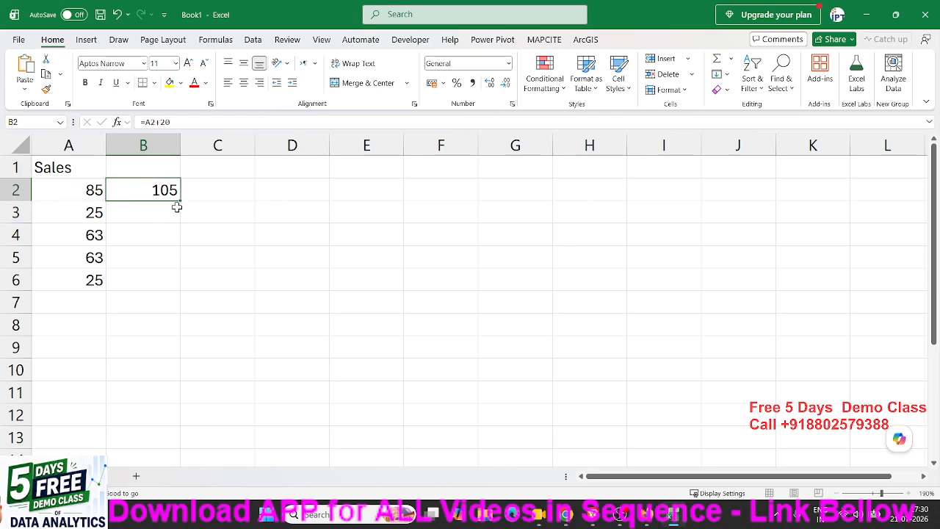
left_click_drag(180, 200, 171, 281)
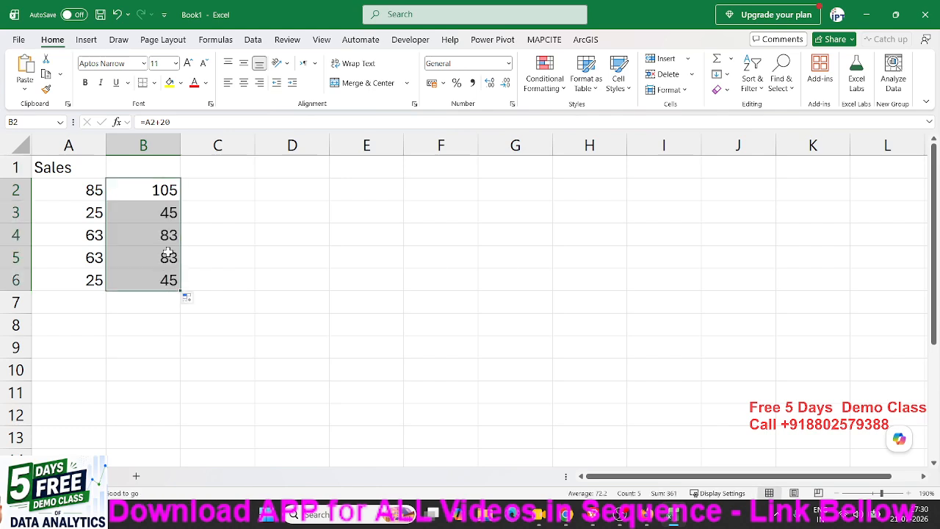
Step: Examine the cell reference and the constant in the formula of cell B2
double_click(160, 190)
double_click(129, 190)
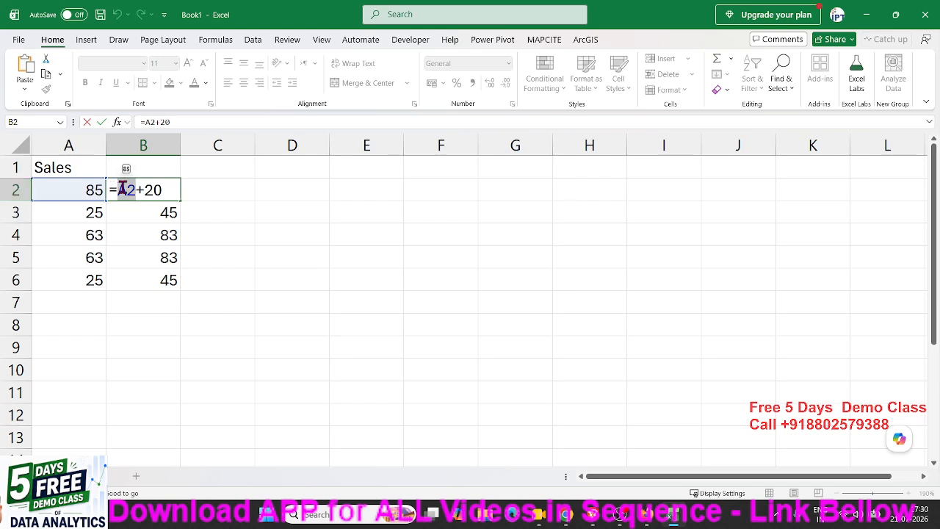
double_click(146, 190)
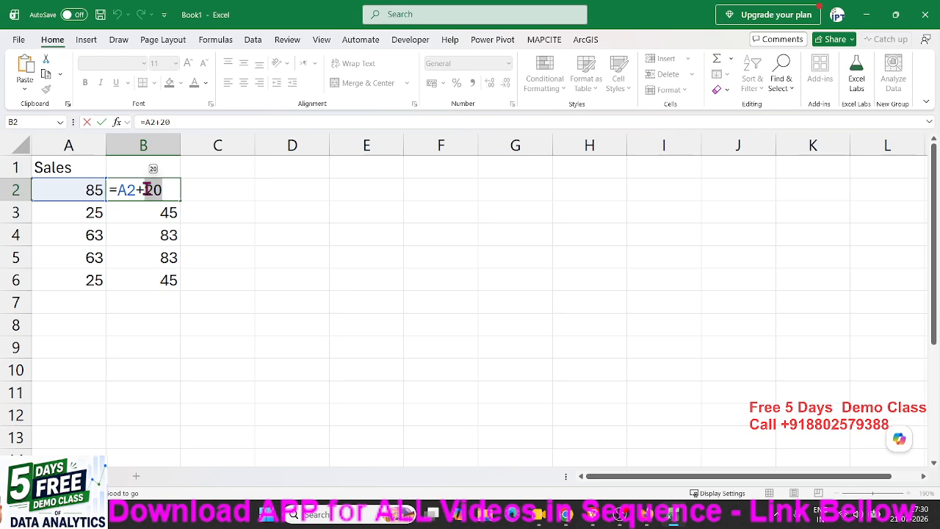
key("Return")
left_click(146, 188)
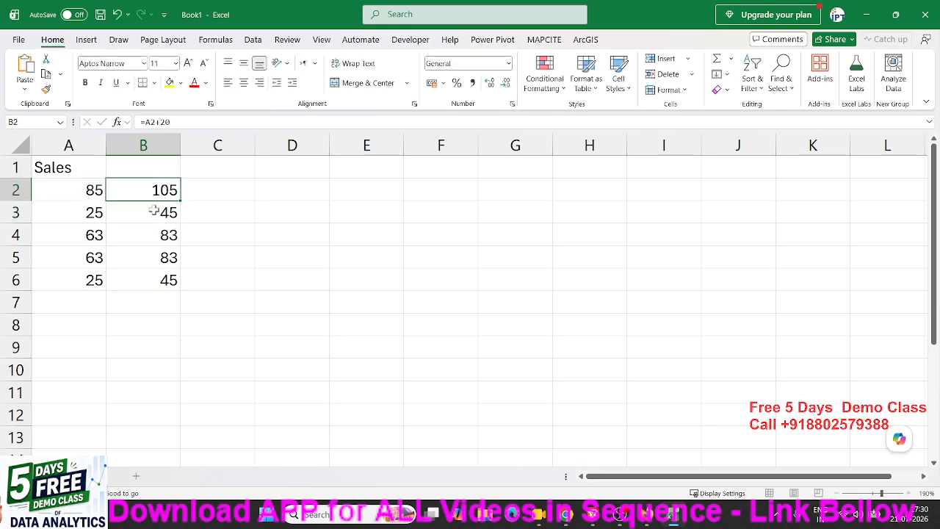
Step: Clear cells B3:B6 and fill the formula from B2 down through B6 again
left_click(154, 220)
left_click_drag(153, 220, 143, 275)
key("Delete")
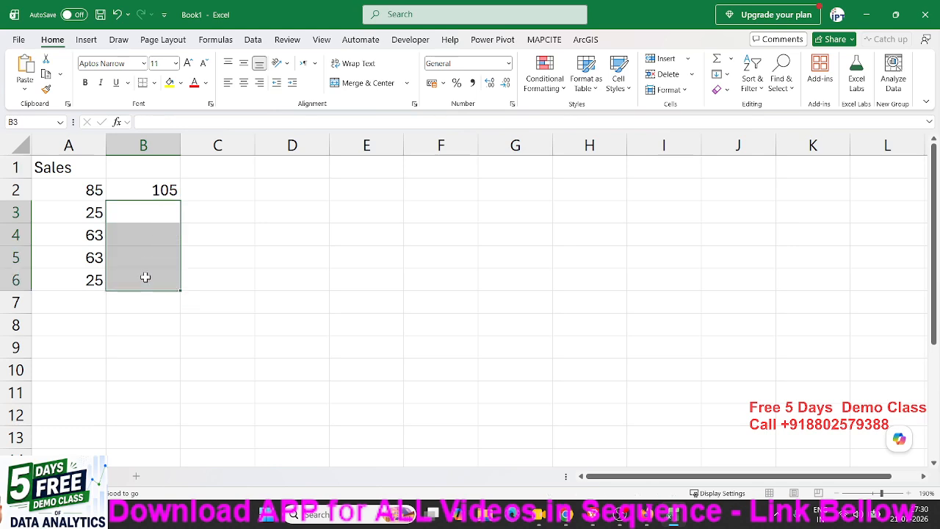
left_click(146, 276)
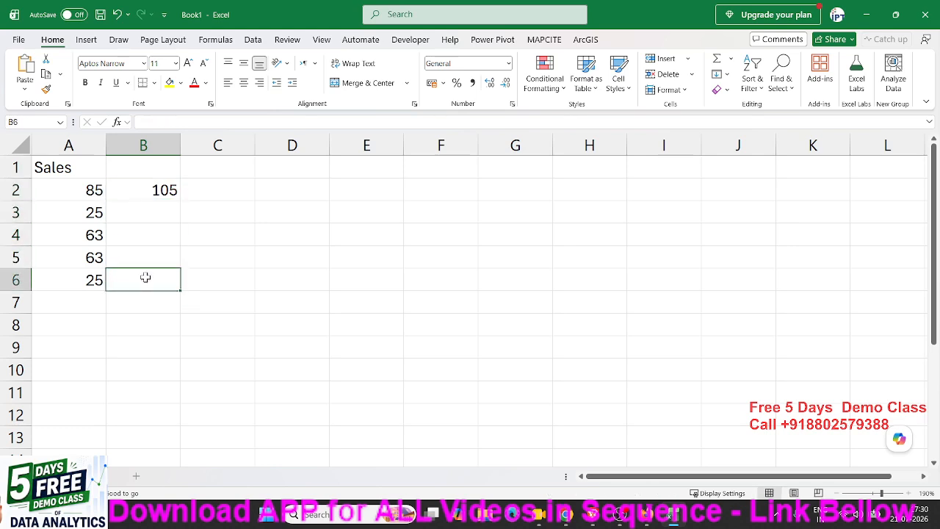
left_click(144, 185)
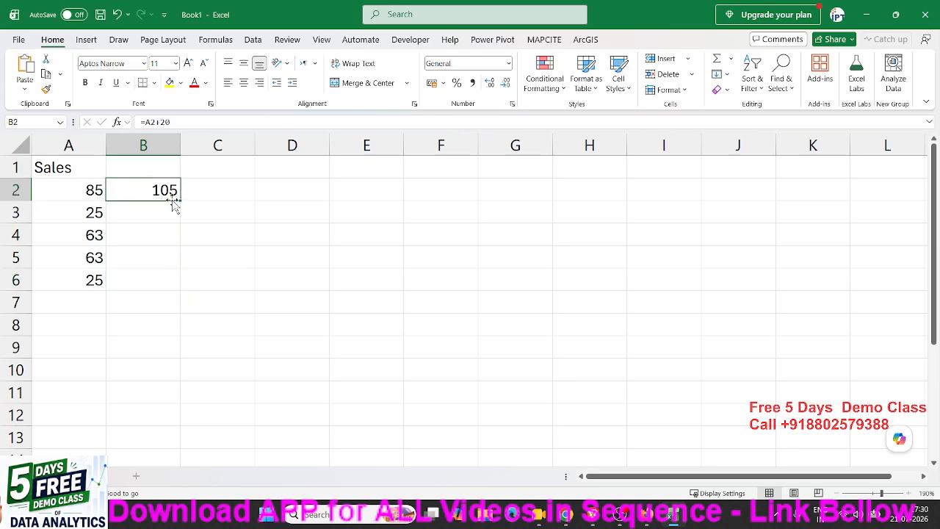
left_click_drag(181, 202, 175, 283)
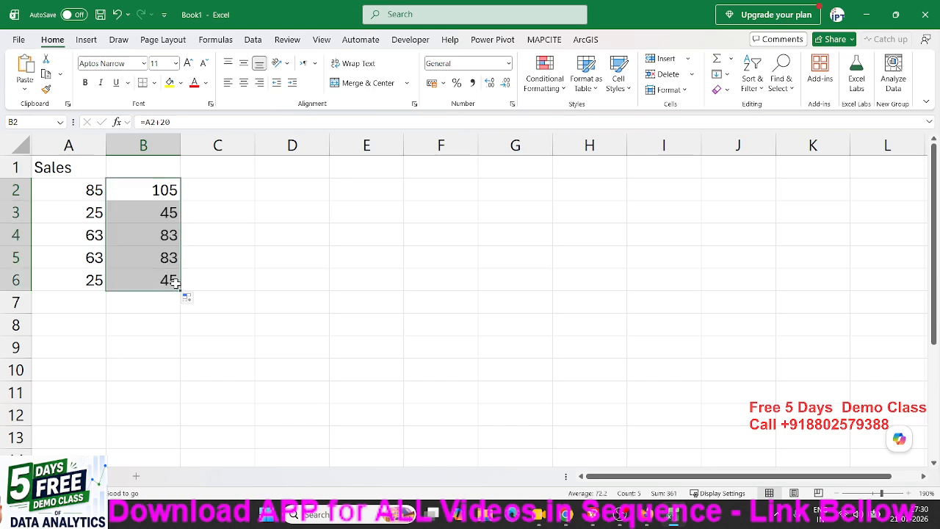
Step: Inspect the formulas in cells B3 to B6 one by one, checking which cell in column A each references
double_click(162, 213)
double_click(126, 213)
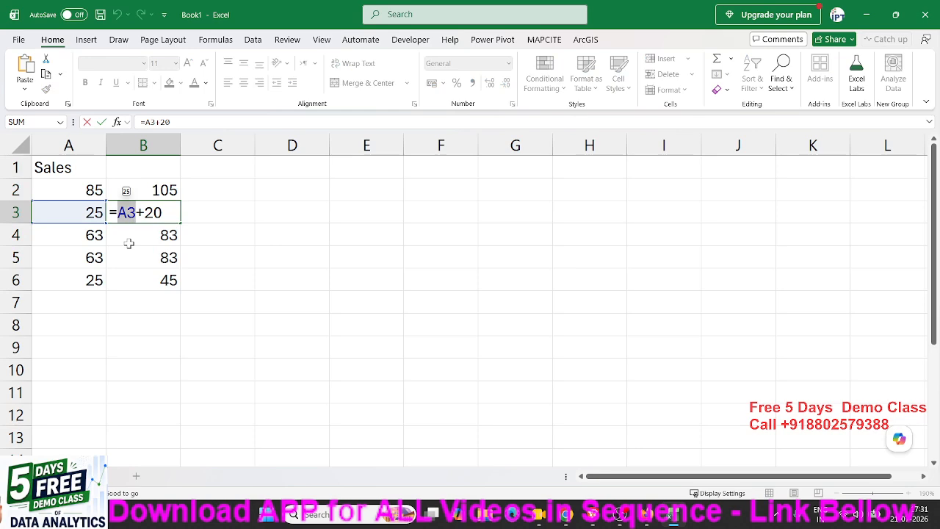
key("Escape")
double_click(128, 238)
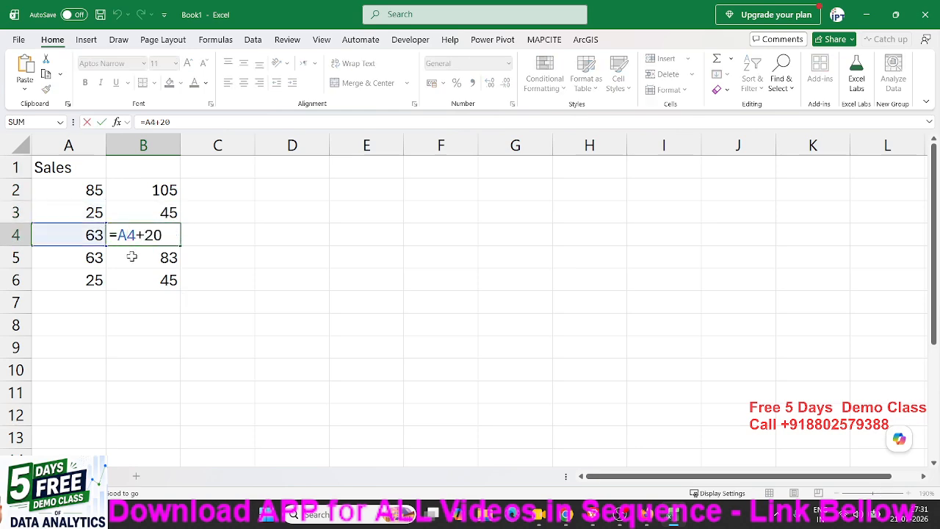
key("Escape")
double_click(131, 256)
key("Escape")
double_click(128, 278)
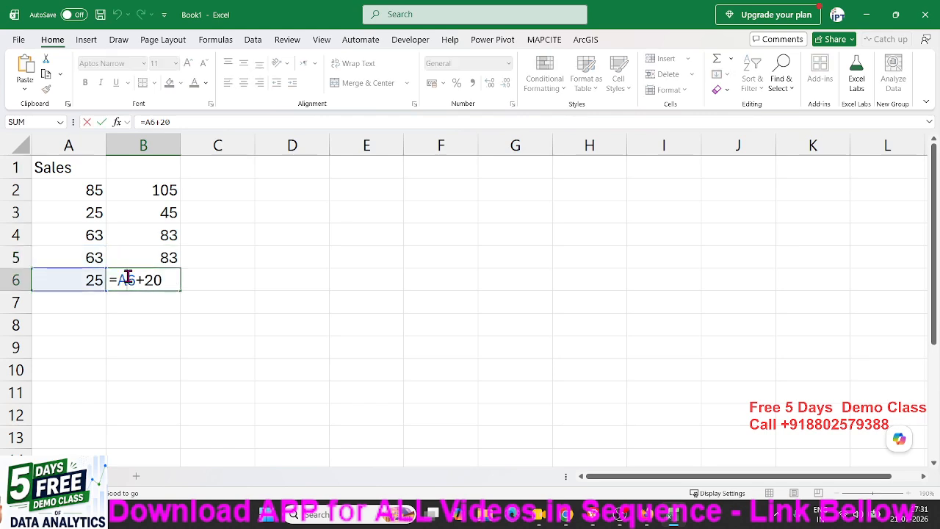
key("Escape")
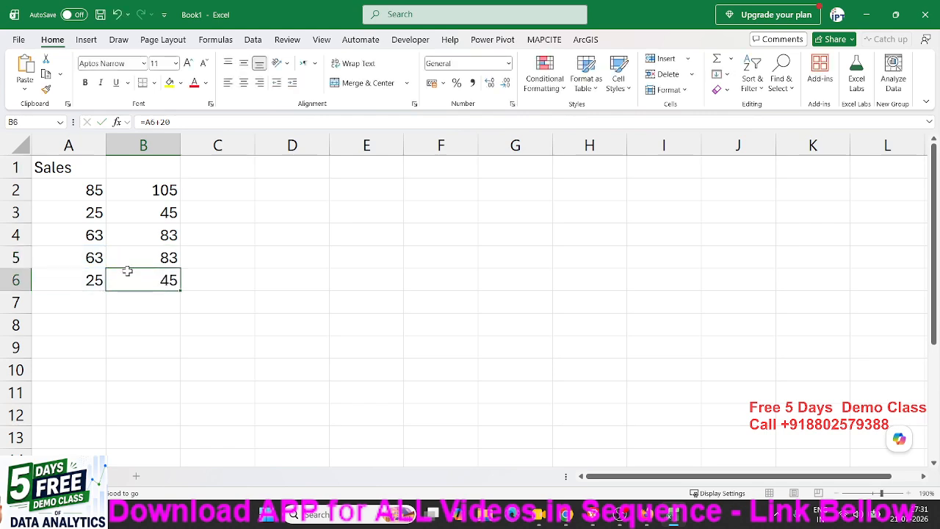
Step: Clear the formulas from B2:B6 and enter the value 20 in cell D1
left_click_drag(156, 193, 145, 283)
key("Delete")
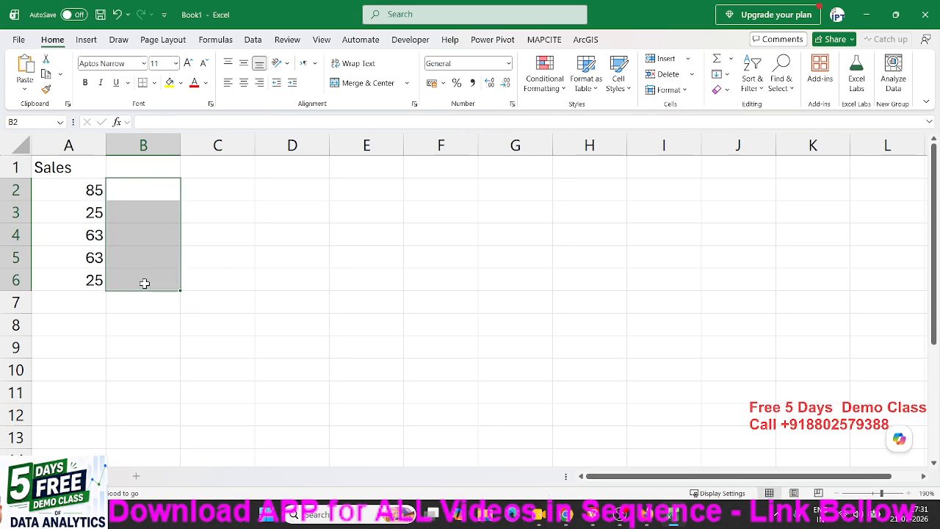
left_click(298, 172)
type("20")
key("Return")
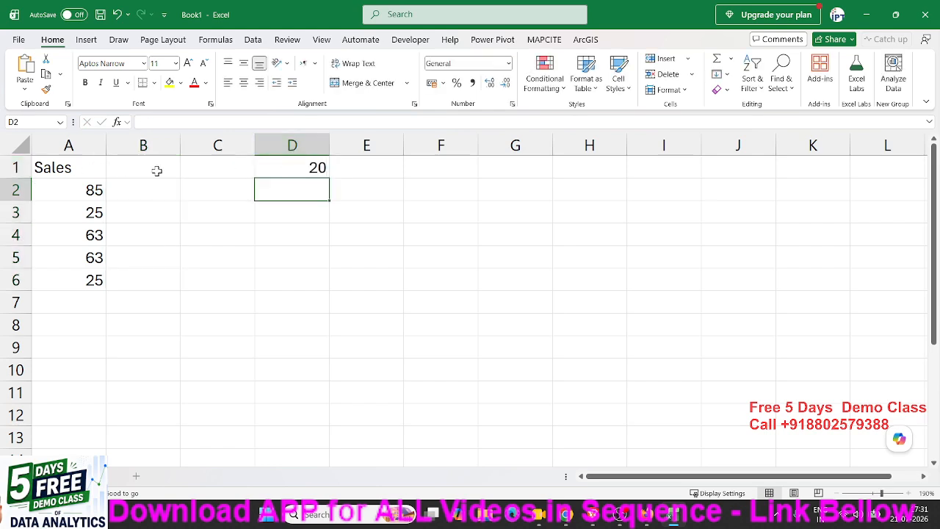
left_click(313, 169)
left_click(125, 189)
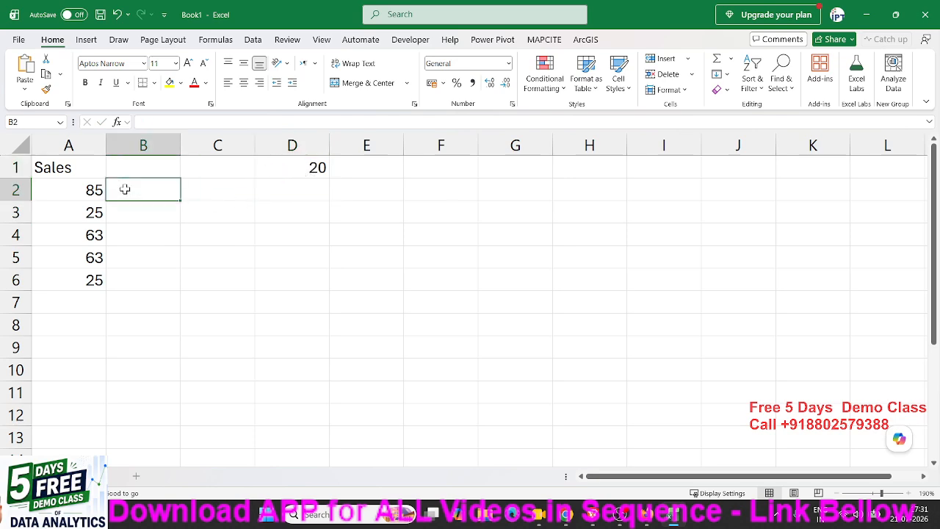
type("=")
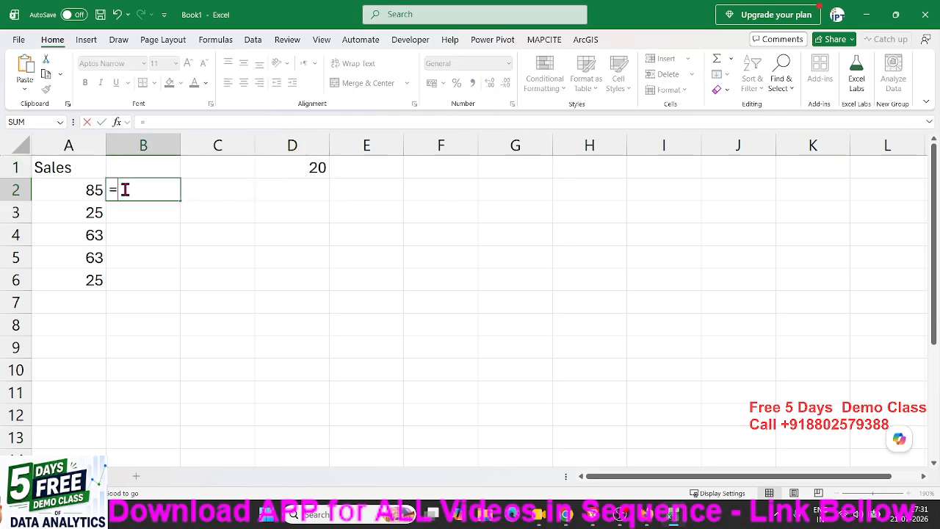
left_click(85, 190)
type("+")
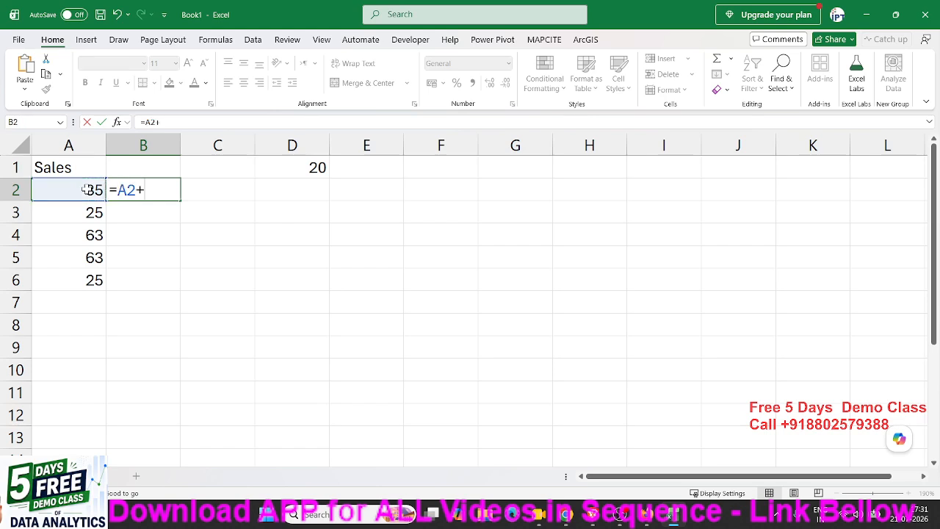
left_click(317, 168)
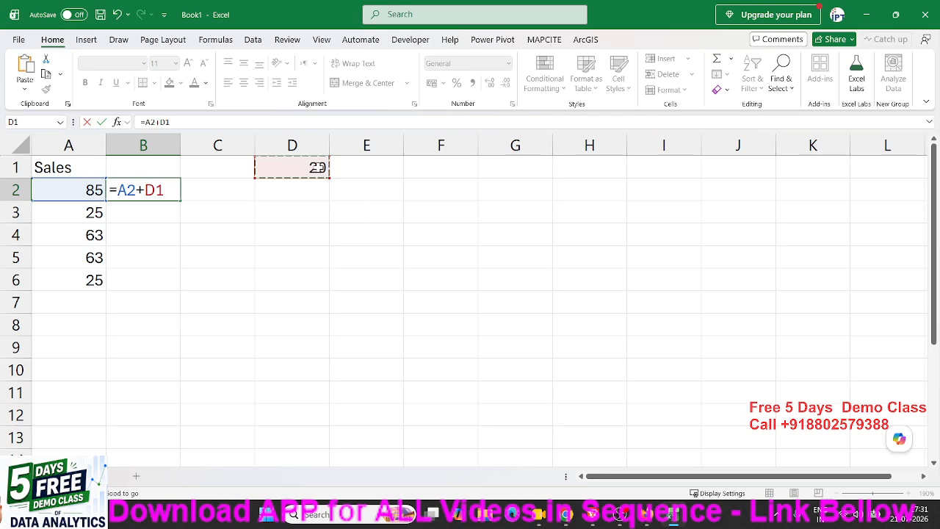
key("Escape")
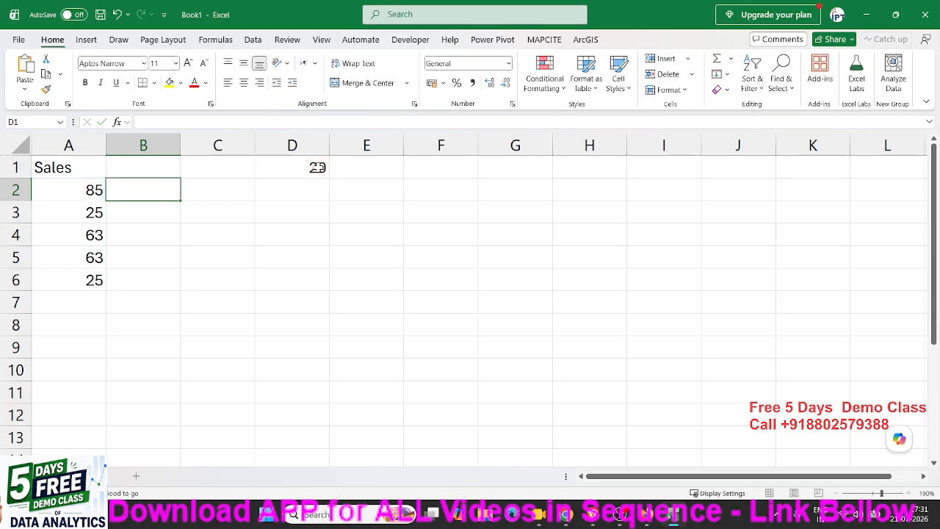
Step: Enter the formula =A2+D1 in cell B2 and fill it down to B3
type("=")
left_click(69, 193)
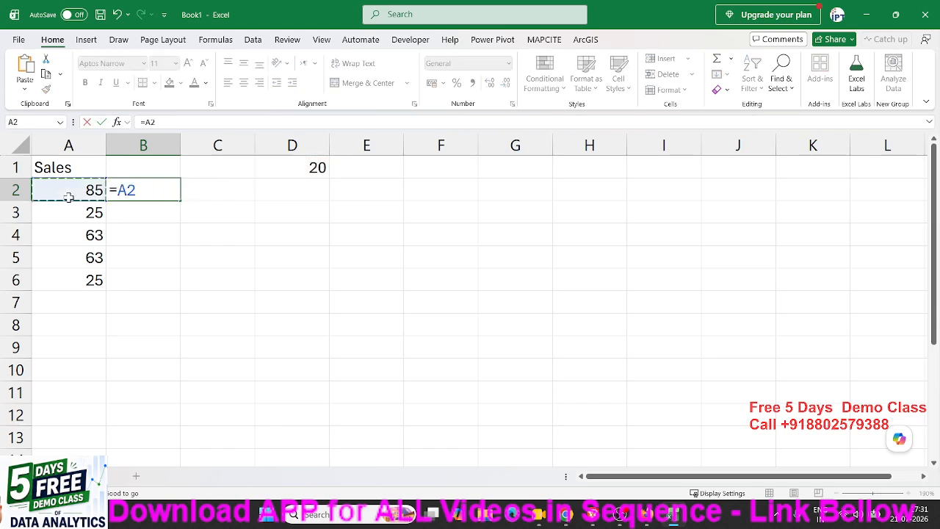
type("+")
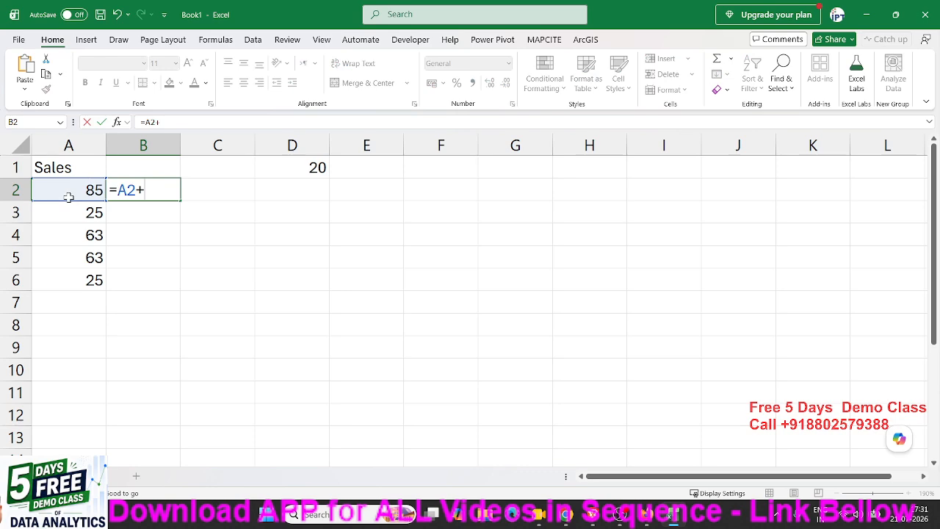
left_click(309, 175)
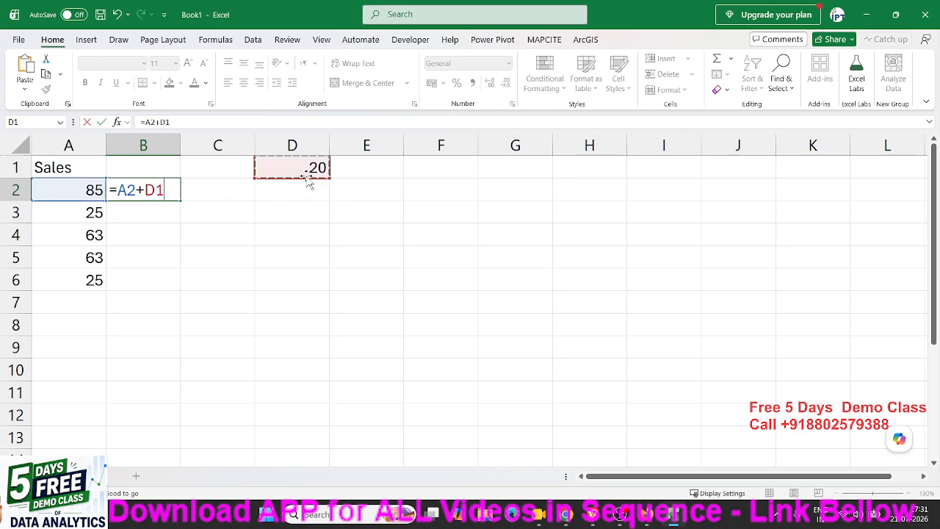
key("Return")
key("Up")
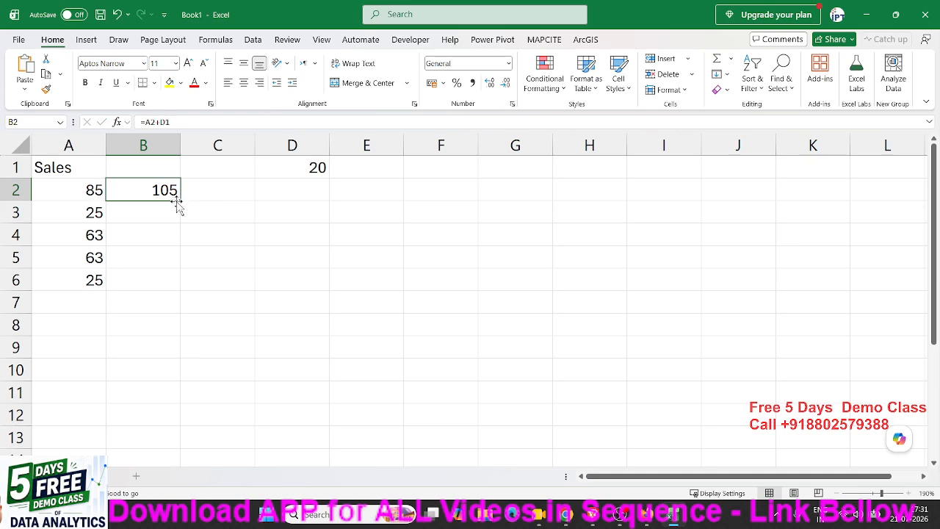
left_click_drag(181, 202, 176, 225)
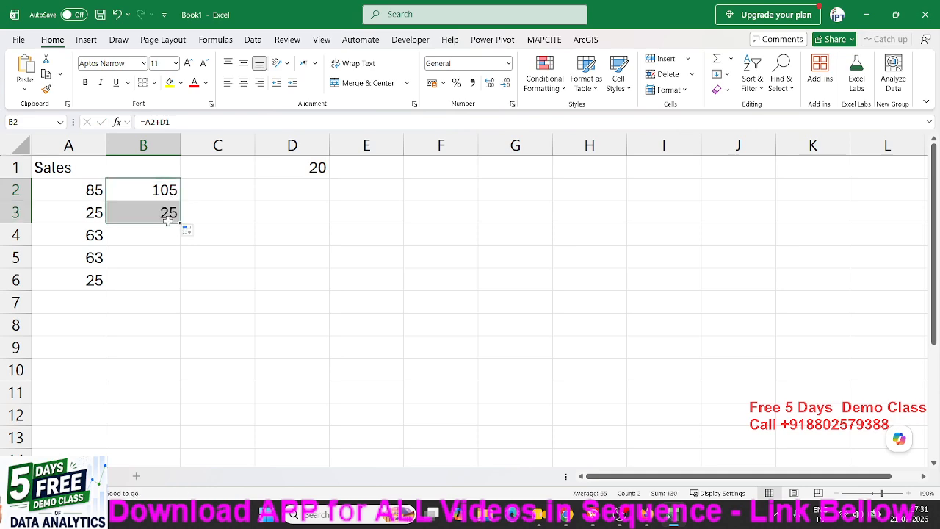
left_click(168, 217)
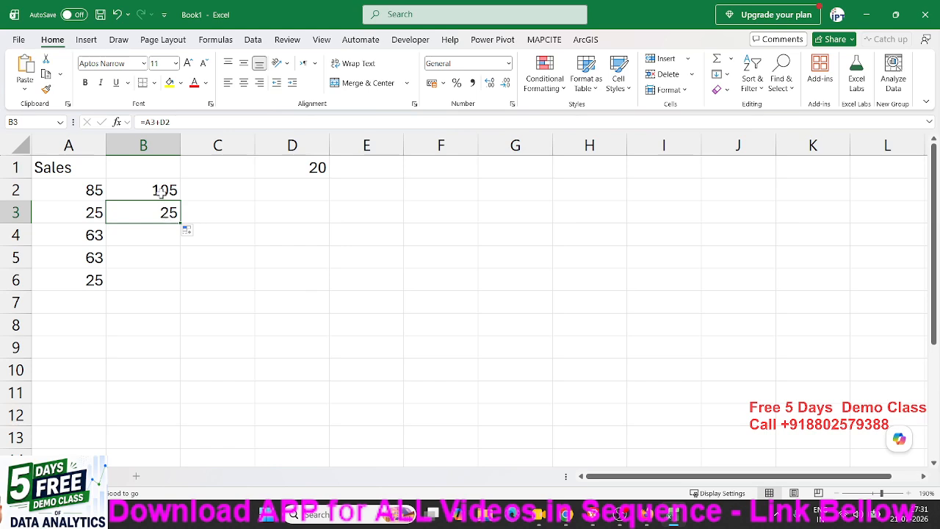
Step: Inspect the formulas in cells B2 and B3, comparing which column A and column D cells each references
double_click(161, 190)
double_click(126, 189)
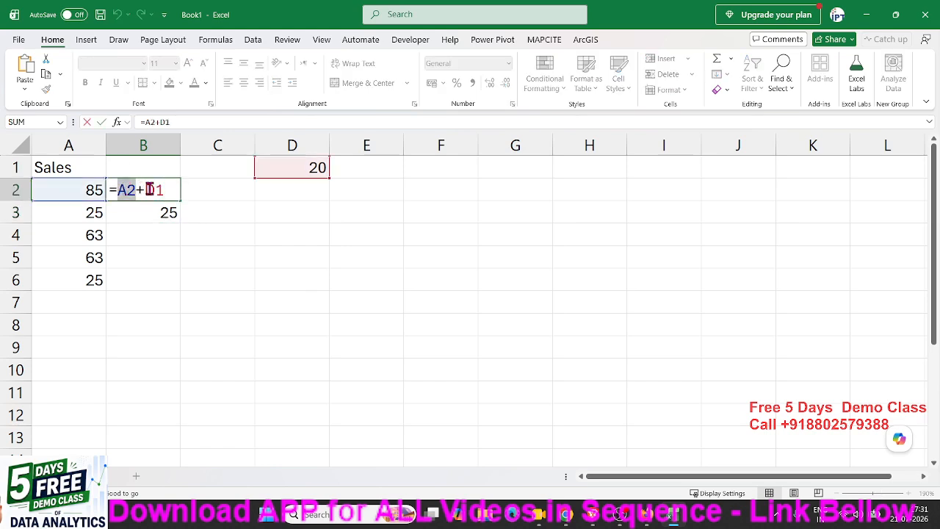
double_click(153, 189)
key("Escape")
left_click(159, 212)
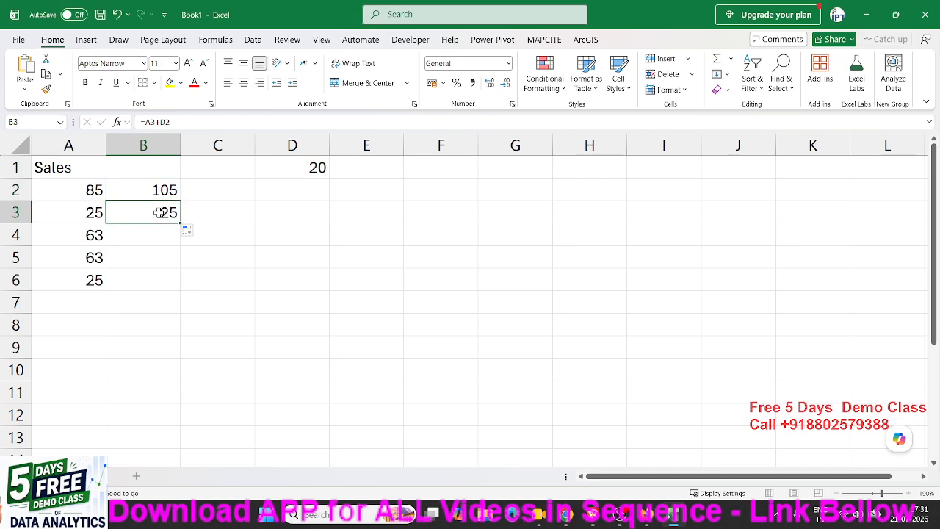
double_click(155, 212)
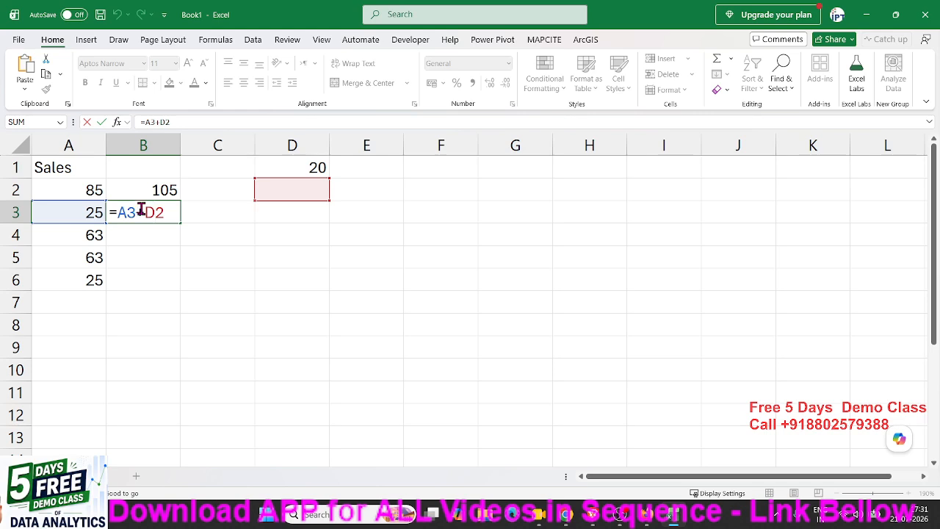
double_click(155, 212)
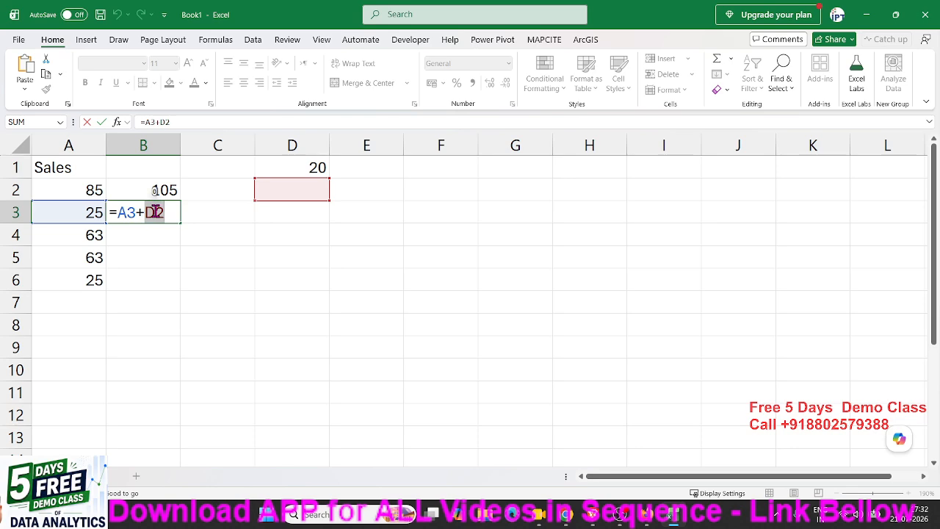
key("Return")
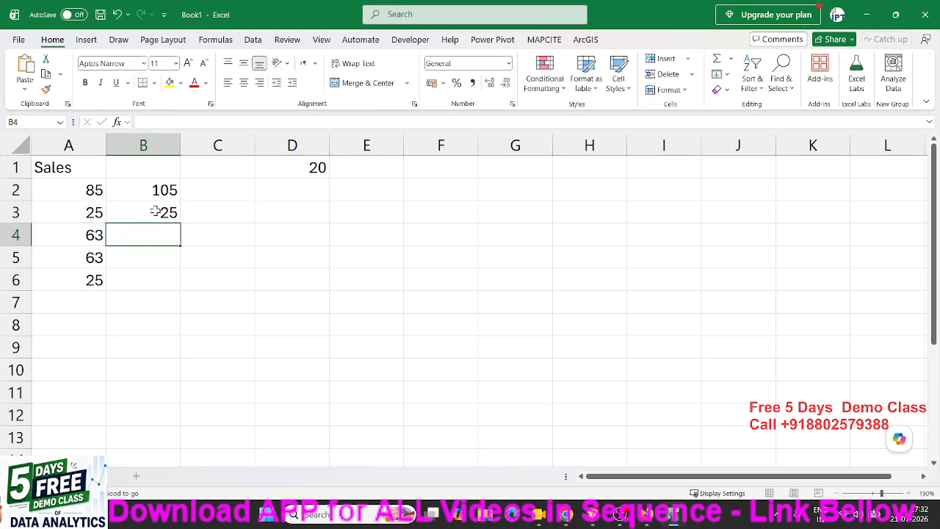
Step: Change the formula in B2 to =A2+D$1 and fill it down to B6
double_click(157, 191)
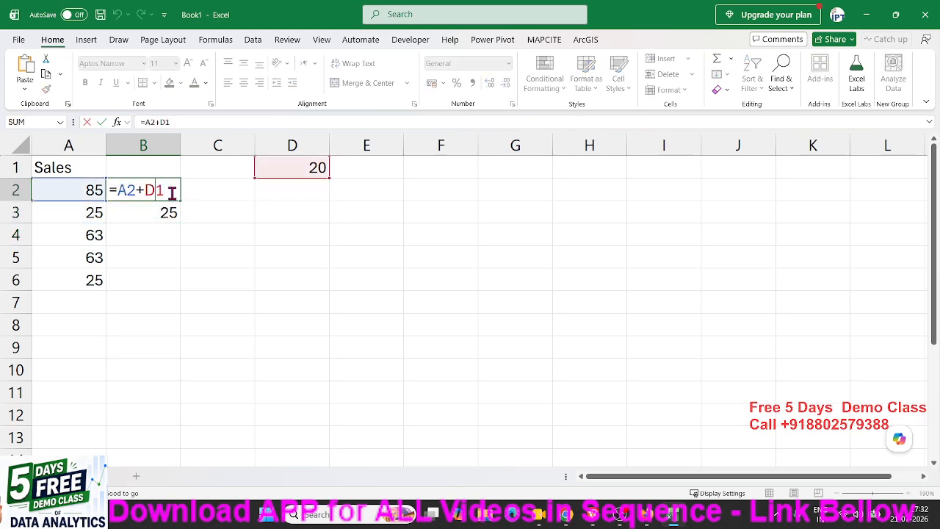
left_click_drag(166, 191, 155, 191)
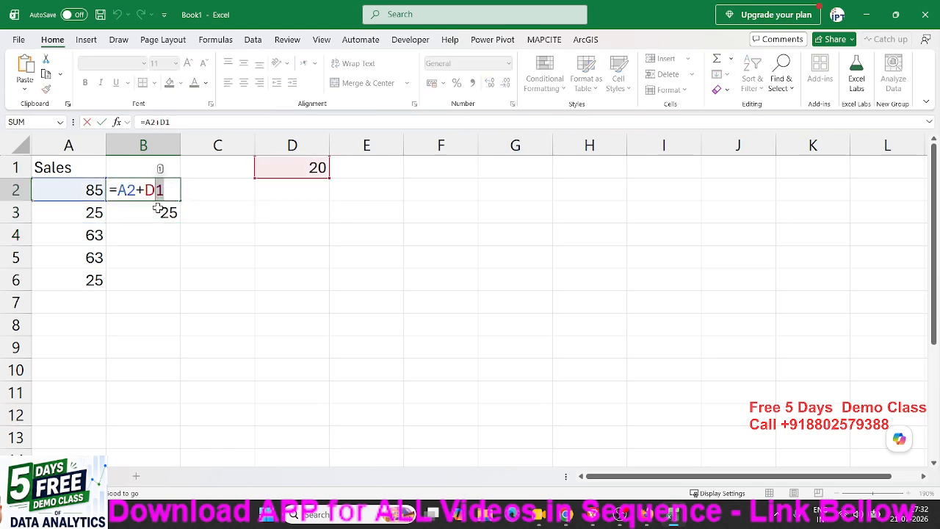
left_click(159, 190)
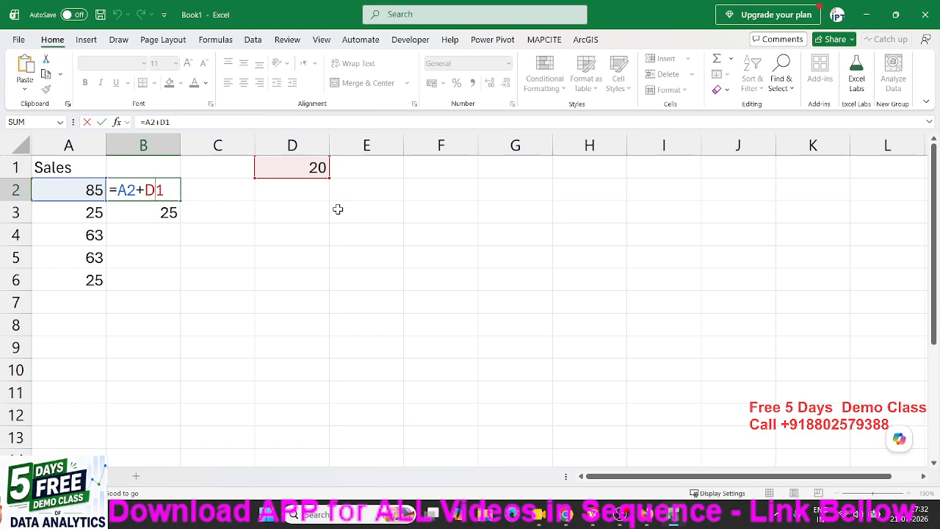
type("$")
key("Return")
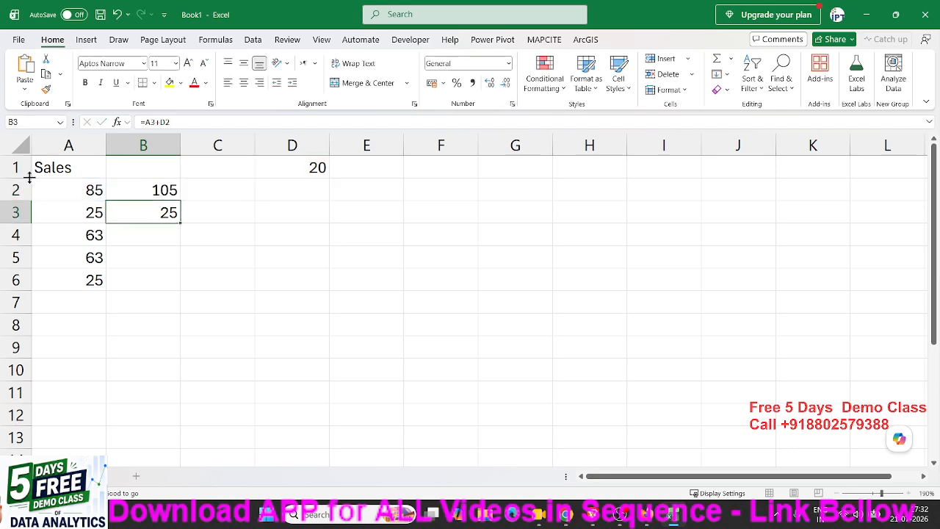
left_click(138, 184)
left_click_drag(182, 201, 178, 293)
Step: Inspect the filled formulas in cells B2 to B6 one by one, checking the D$1 reference in each
double_click(153, 188)
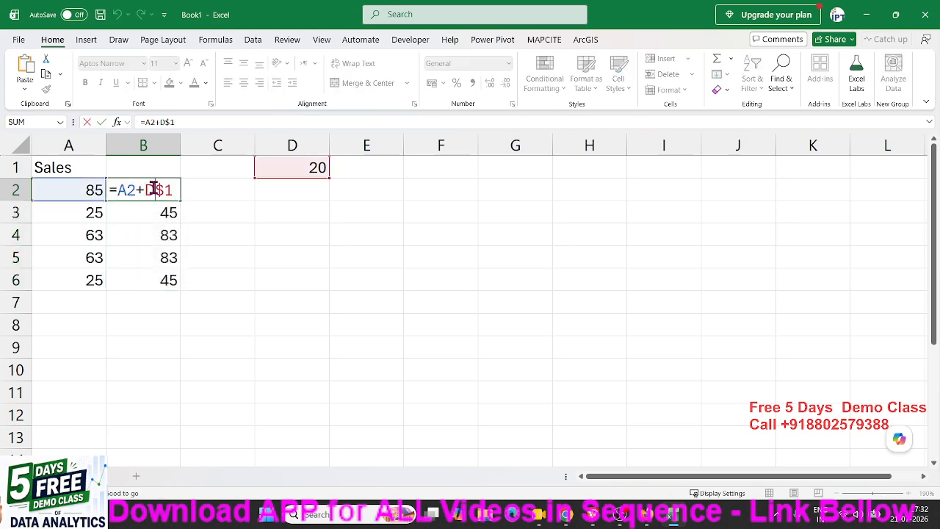
key("Return")
double_click(162, 211)
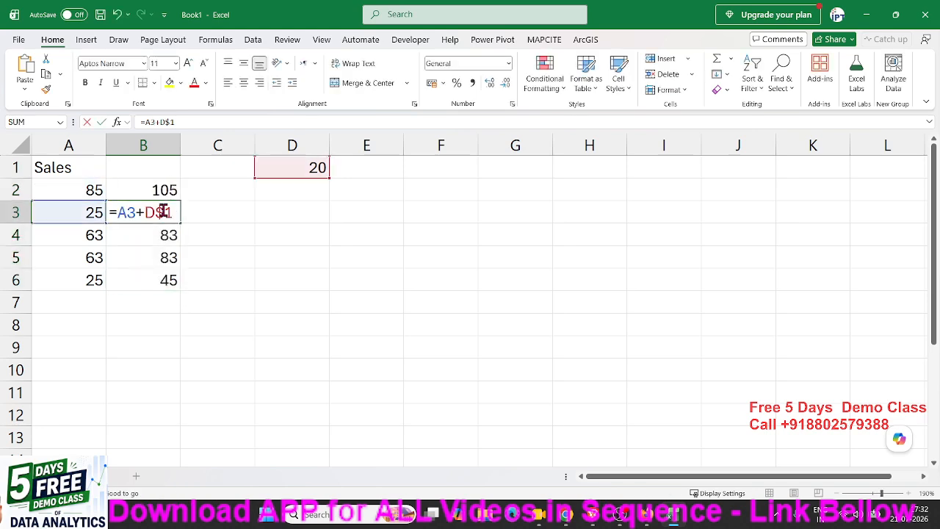
key("Return")
double_click(168, 233)
key("Return")
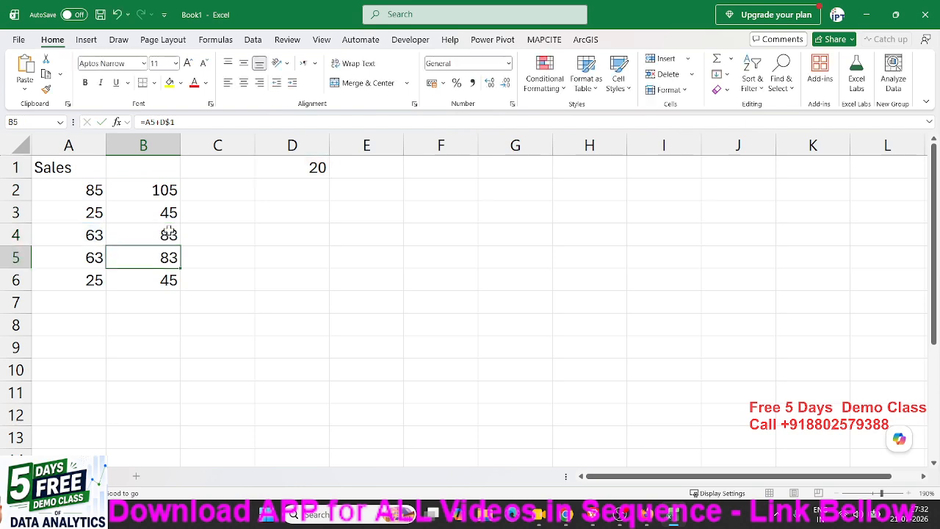
double_click(173, 256)
key("Return")
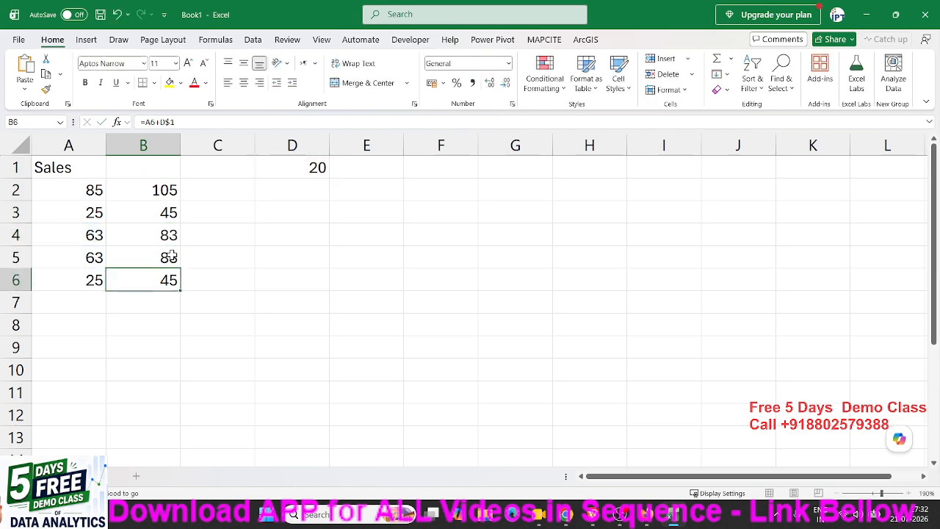
double_click(162, 278)
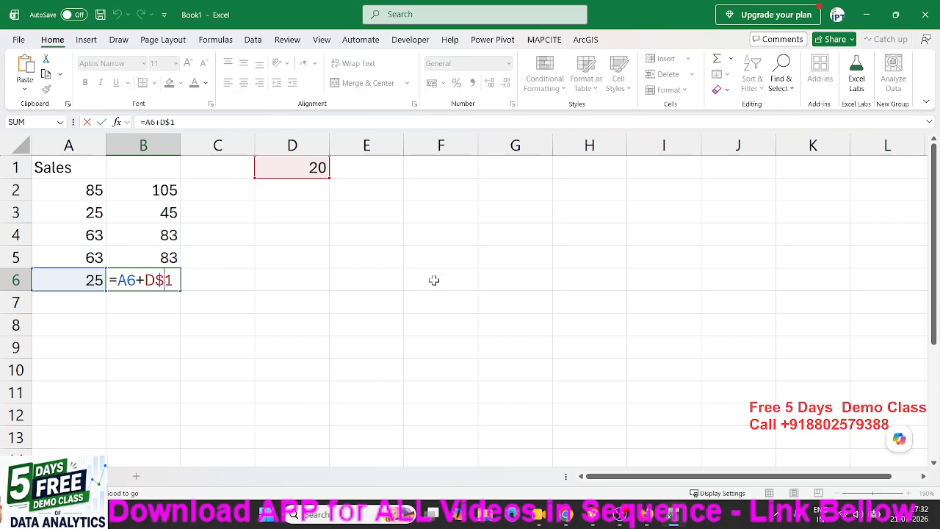
key("Return")
Step: Review the locked row part of the reference in B2 and compare it with the formulas in B3 and B4
double_click(166, 191)
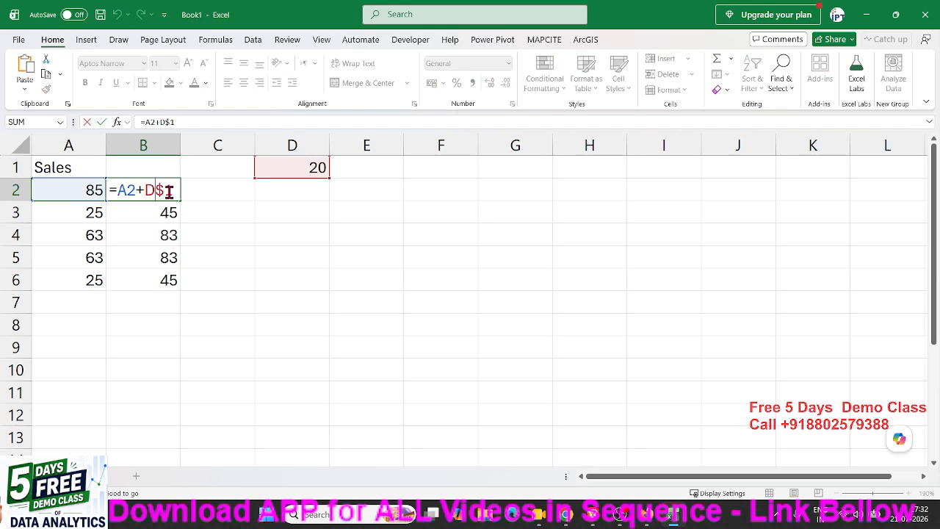
left_click_drag(157, 189, 171, 189)
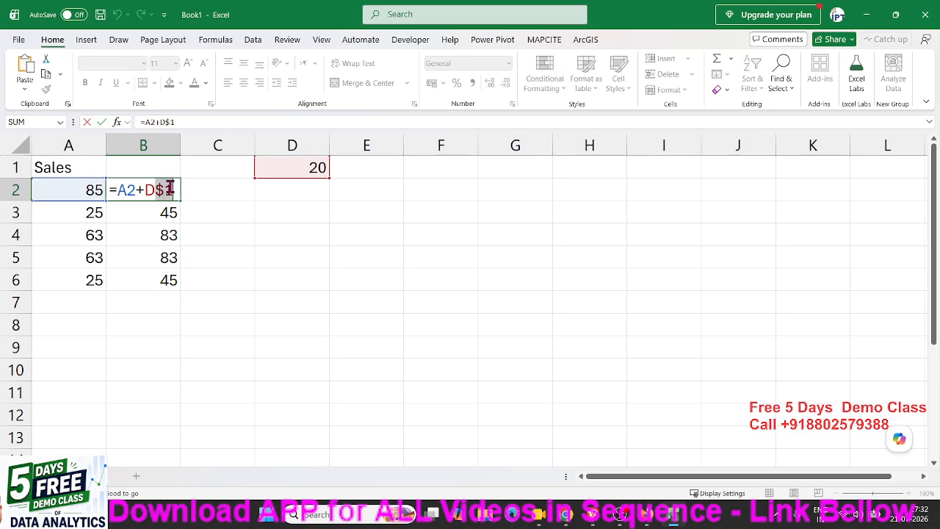
key("Return")
left_click(165, 188)
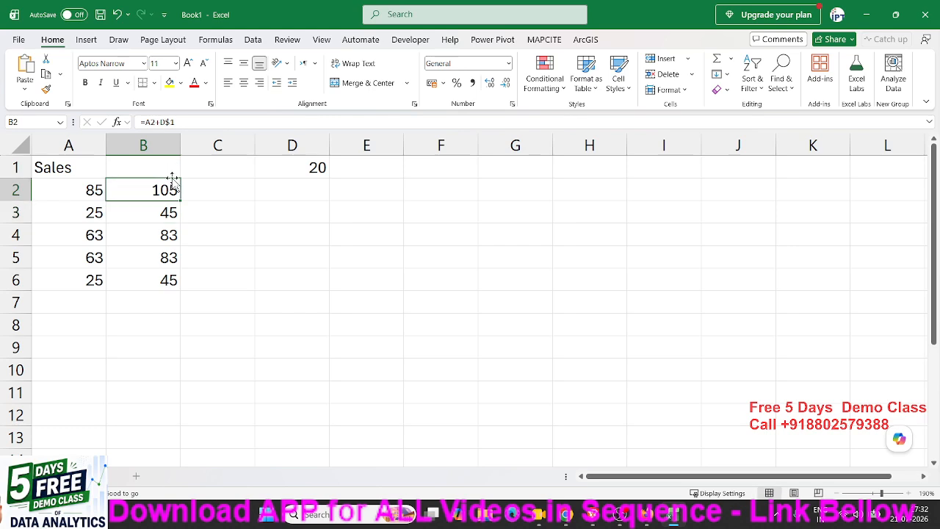
left_click(168, 211)
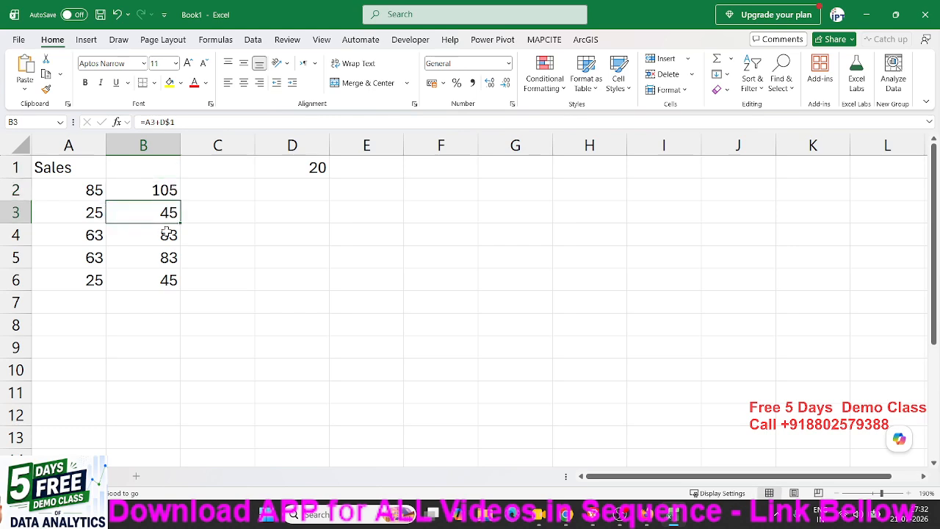
double_click(166, 235)
key("Return")
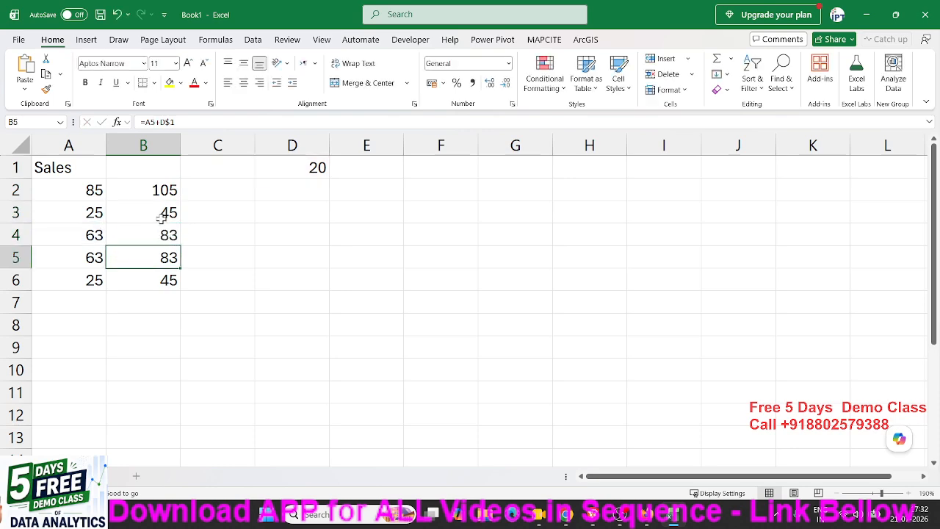
Step: Fill the formula from B2 across into C2 and check which cells it references
left_click(163, 184)
left_click_drag(183, 199, 225, 201)
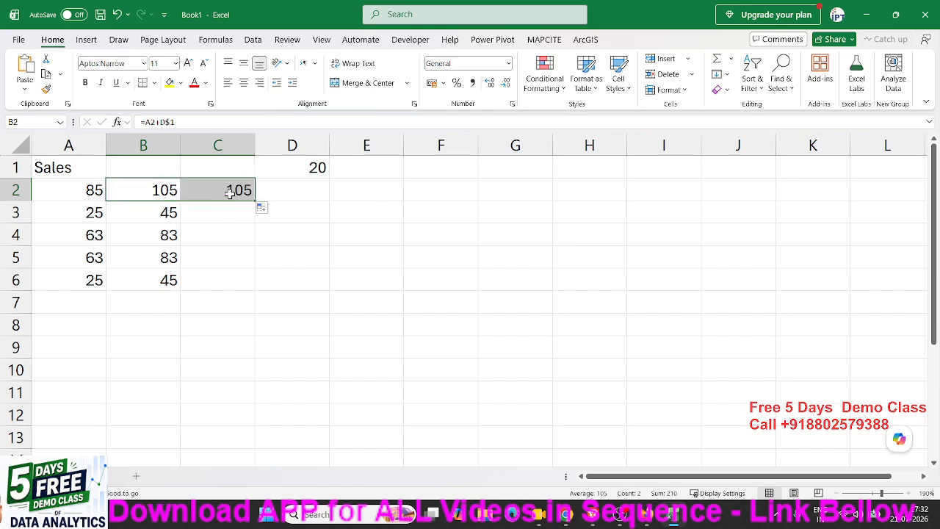
double_click(230, 189)
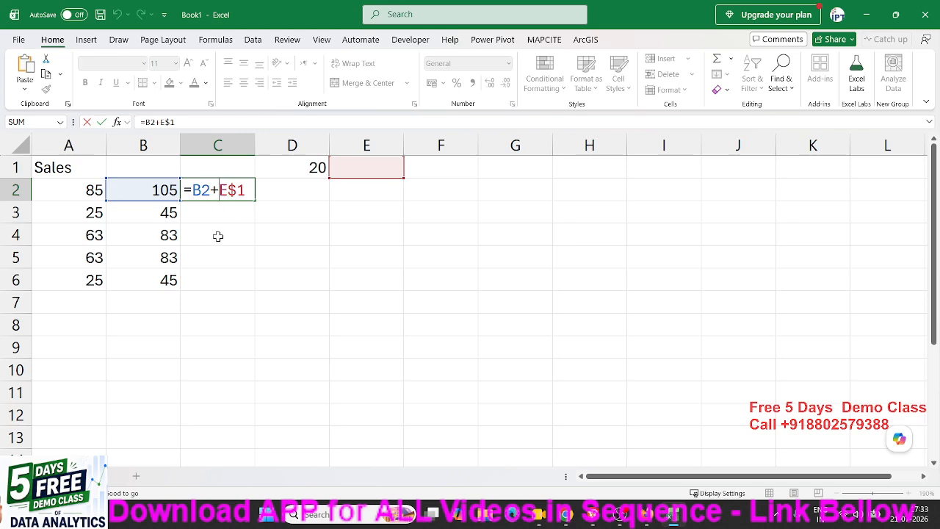
key("Return")
Step: Change the formula in B2 to =A2+$D$1 and fill it across into C2
double_click(149, 188)
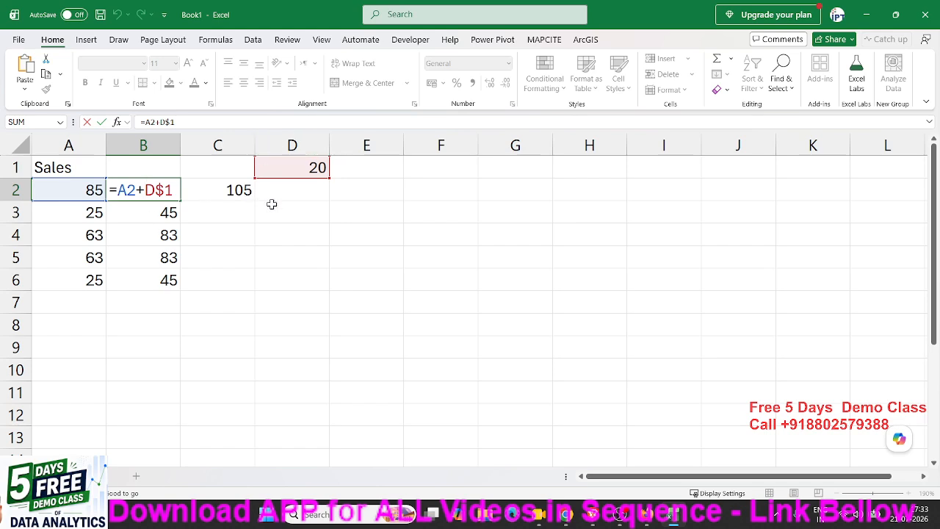
type("$")
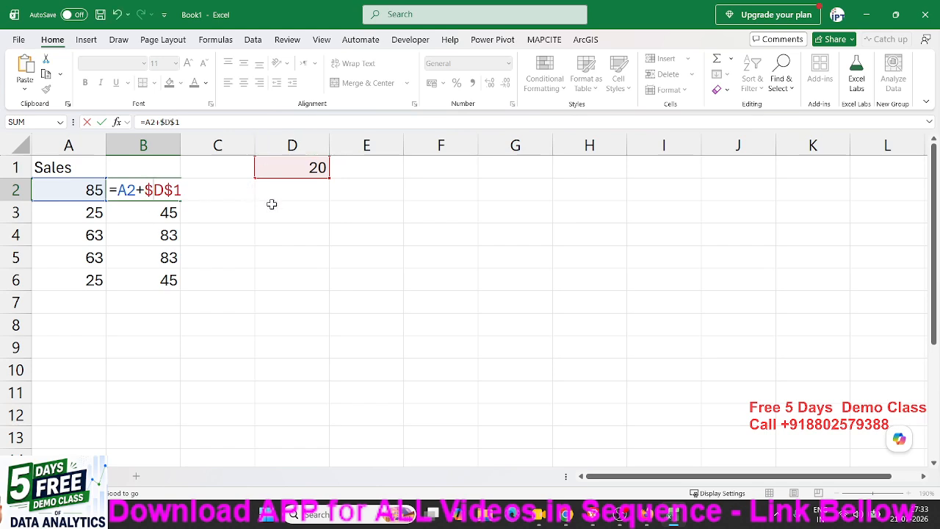
key("Return")
left_click(168, 189)
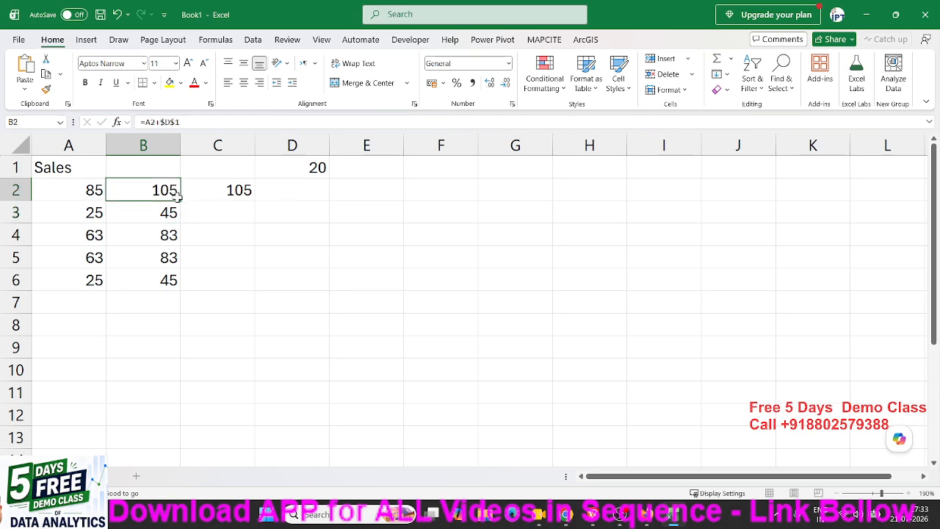
left_click_drag(180, 200, 233, 206)
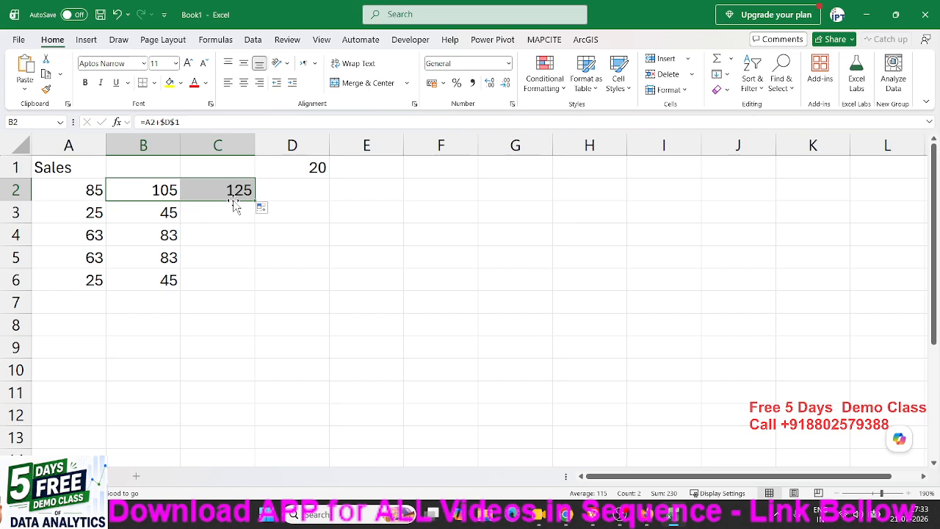
Step: Enter the numbers 1 to 10 down column E, from cell E4 to E13
left_click(341, 274)
left_click(353, 243)
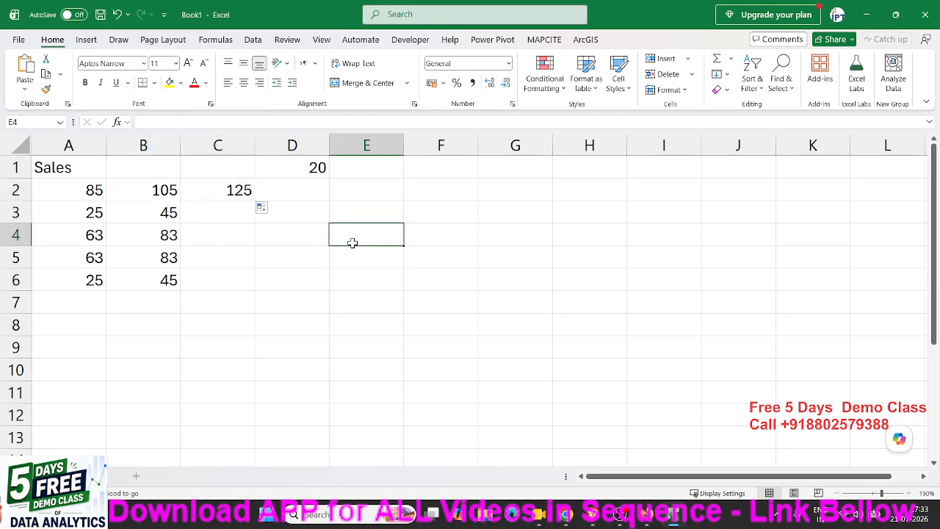
type("1")
key("Return")
type("2")
key("Return")
type("3")
key("Return")
type("4")
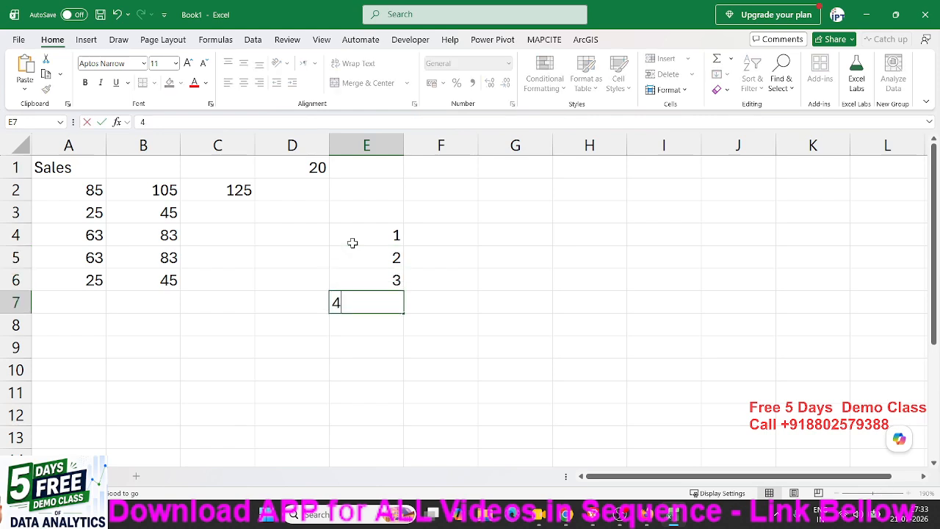
key("Return")
type("5")
key("Return")
type("10")
key("Return")
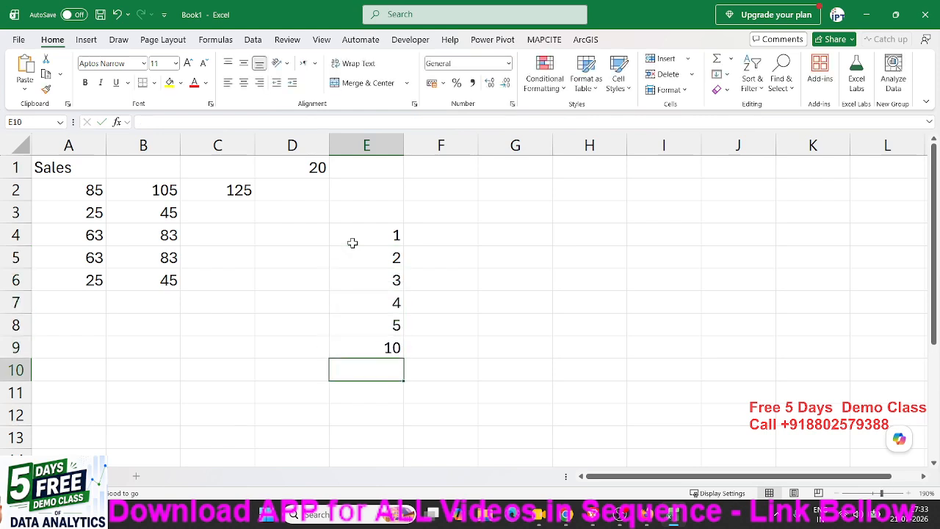
key("Up")
type("6")
key("Return")
type("7")
key("Return")
type("8")
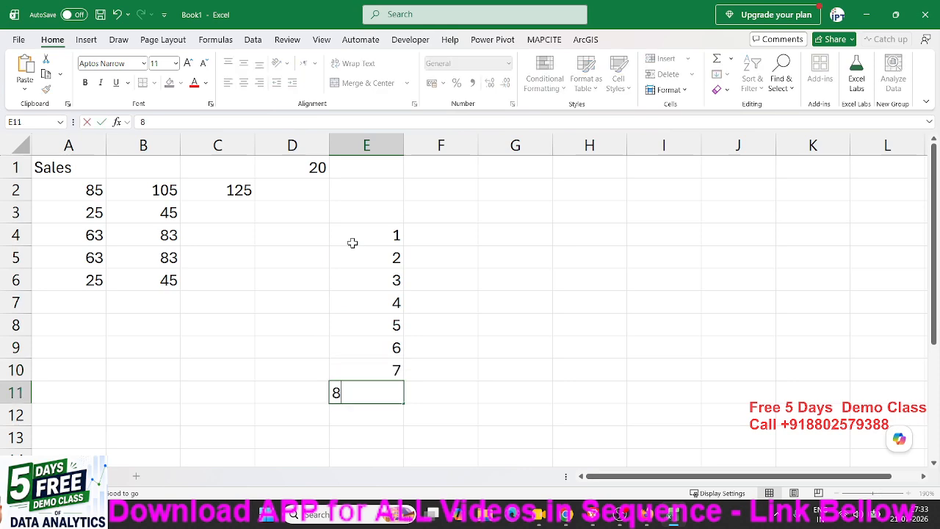
key("Return")
type("9")
key("Return")
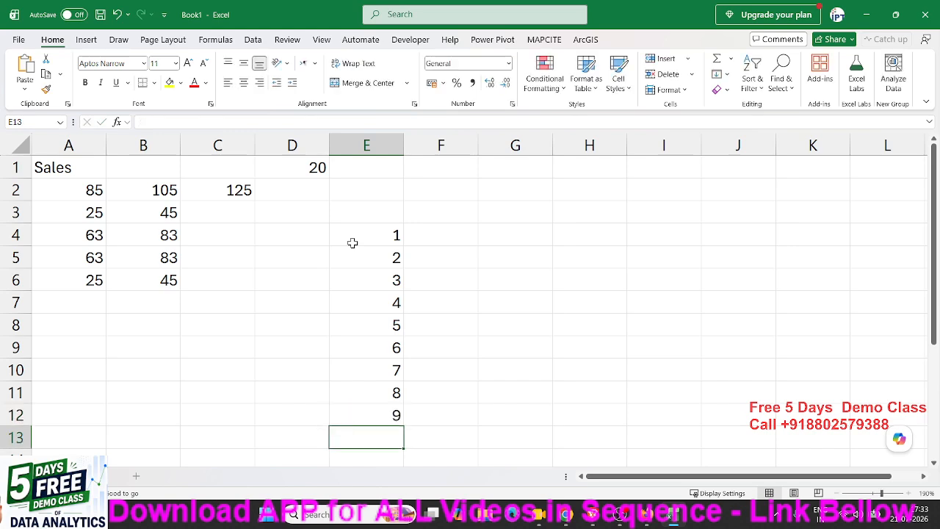
type("10")
key("Return")
Step: Enter the numbers 5, 6, 8, 9 and 10 across row 4, from cell F4 to J4
left_click(455, 210)
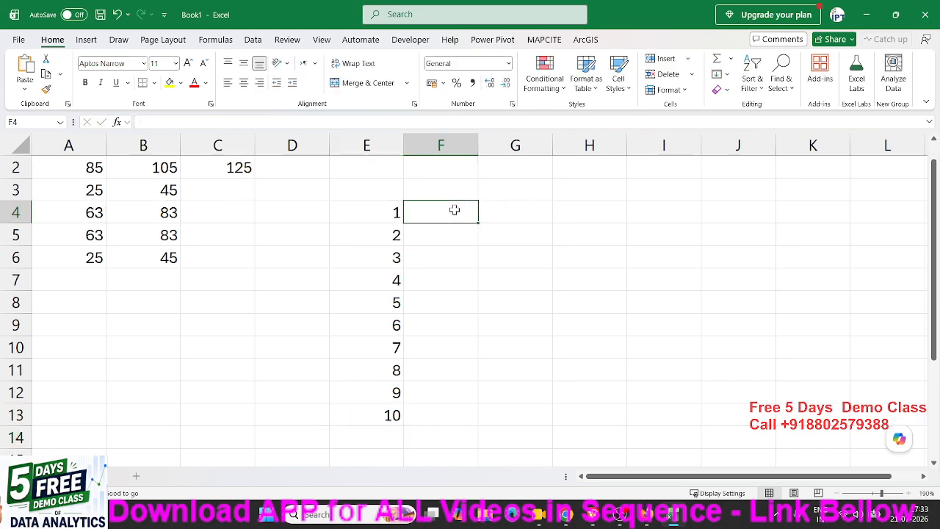
type("5")
key("Tab")
type("6")
key("Tab")
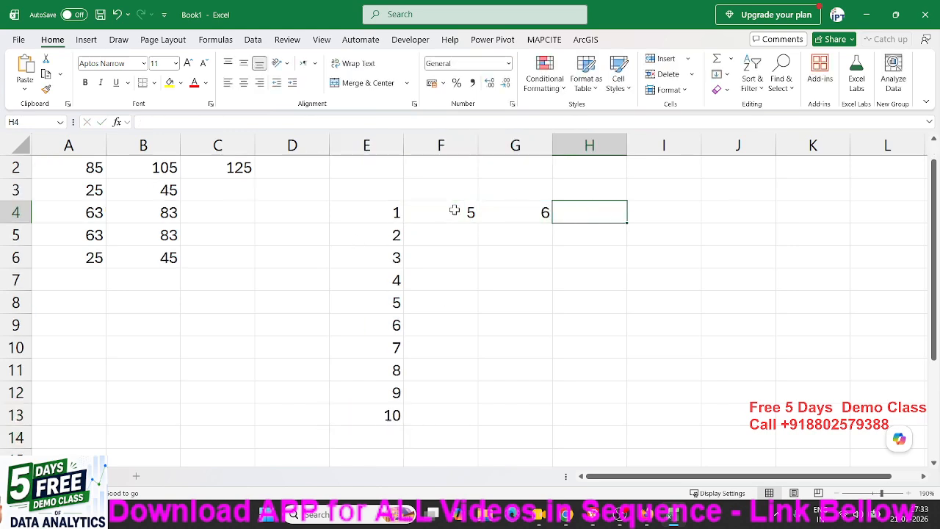
type("8")
key("Tab")
type("9")
key("Tab")
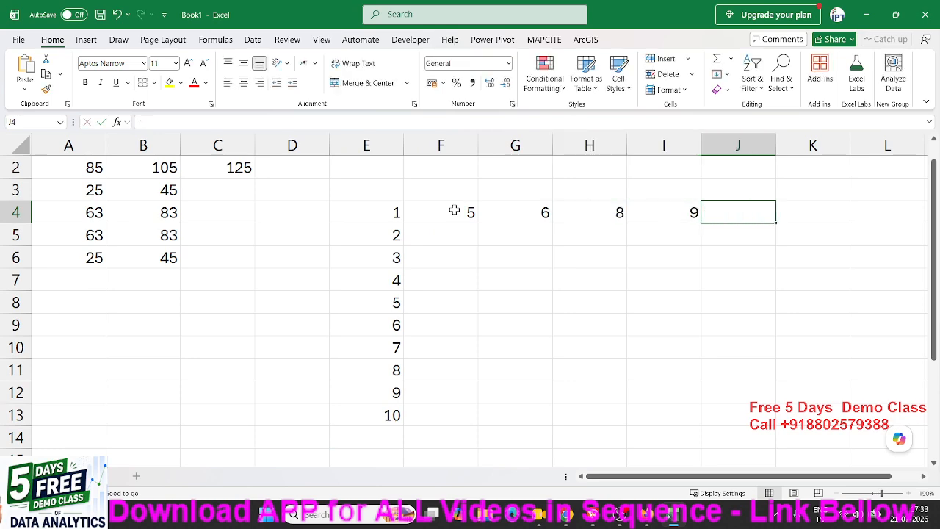
type("10")
key("Return")
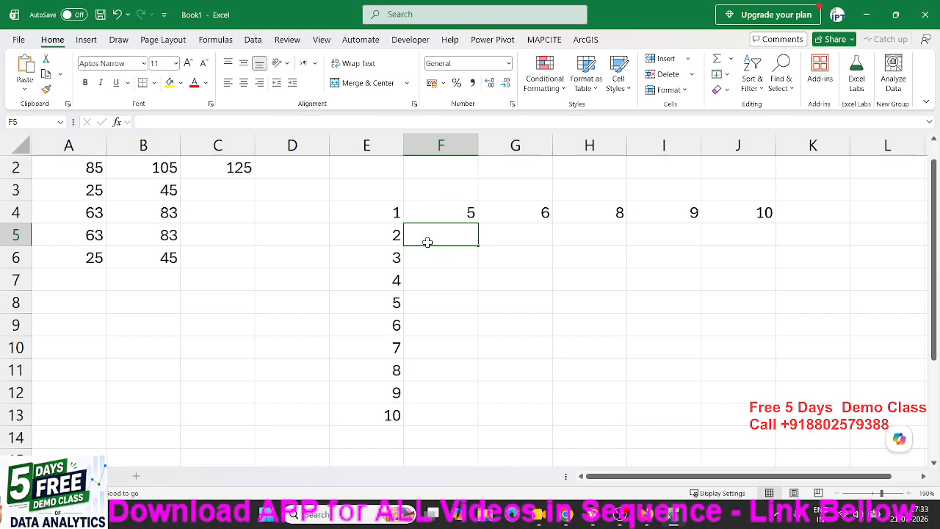
Step: Examine the empty grid F5:I12 and the number pairs E5 with F4 and E6 with G4
left_click_drag(427, 243, 698, 381)
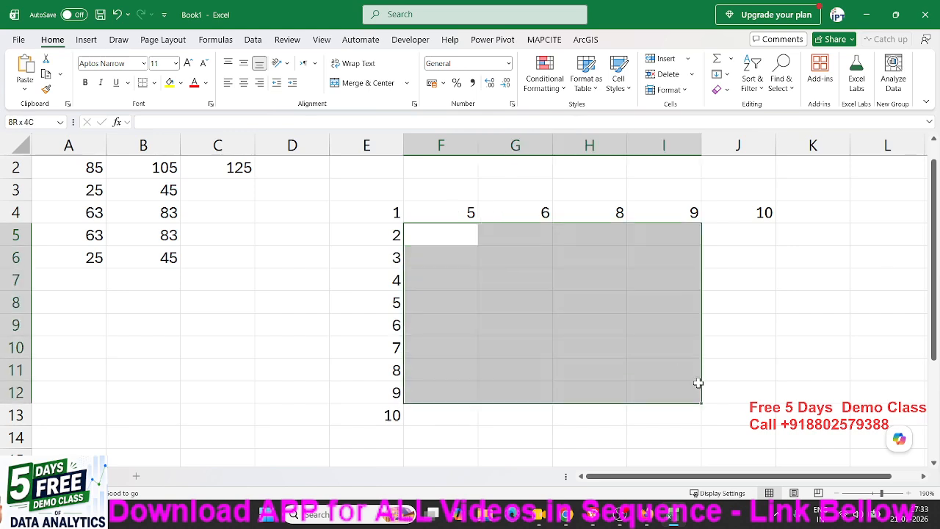
left_click(394, 235)
left_click(467, 212, "ctrl")
left_click(388, 255)
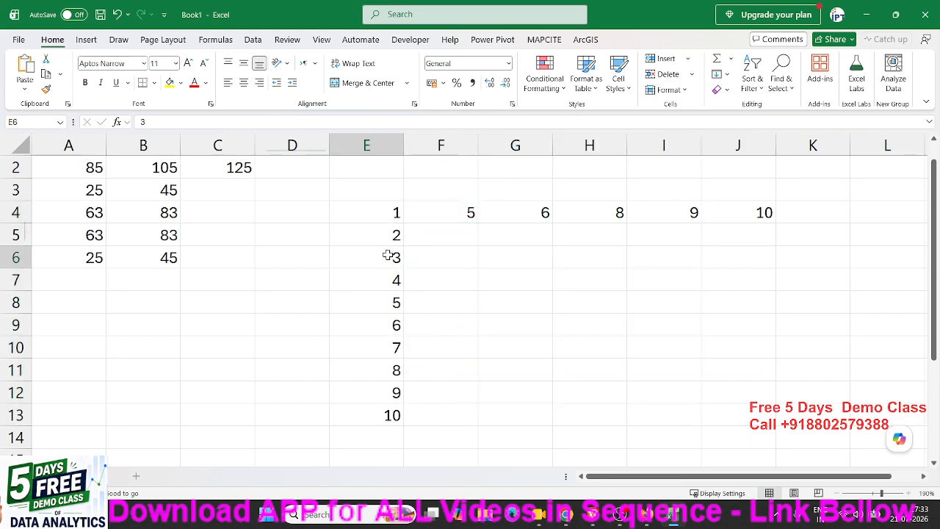
left_click(529, 215, "ctrl")
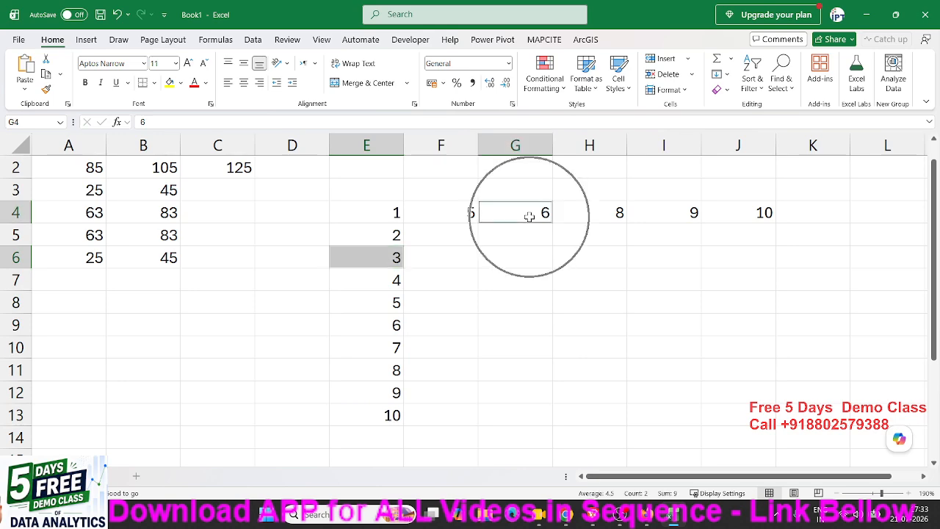
Step: Enter the formula =F4*E5 in cell F5 and review its references
left_click(444, 232)
type("=")
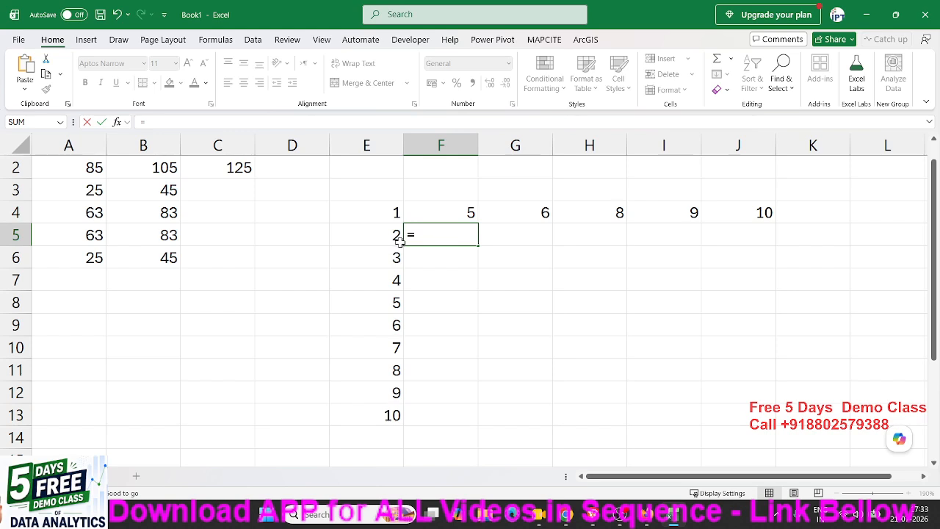
left_click(444, 213)
type("*")
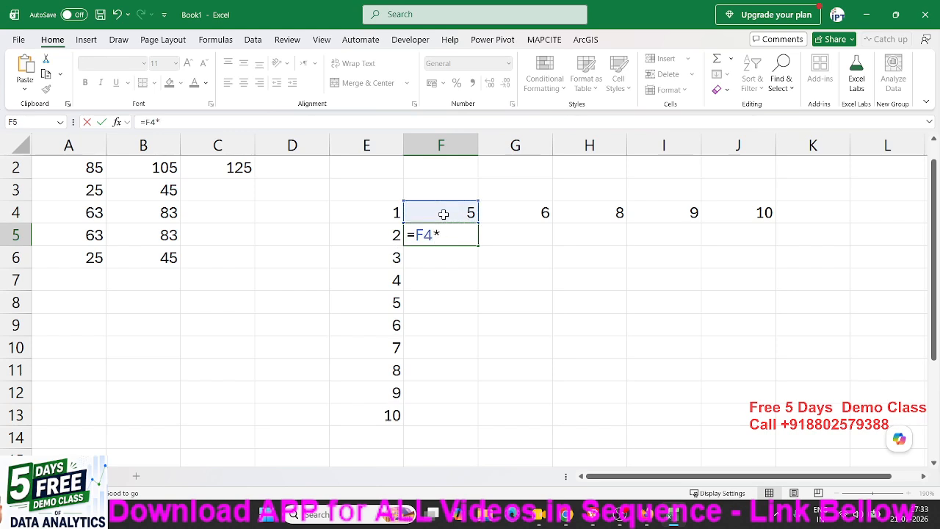
left_click(394, 235)
key("Return")
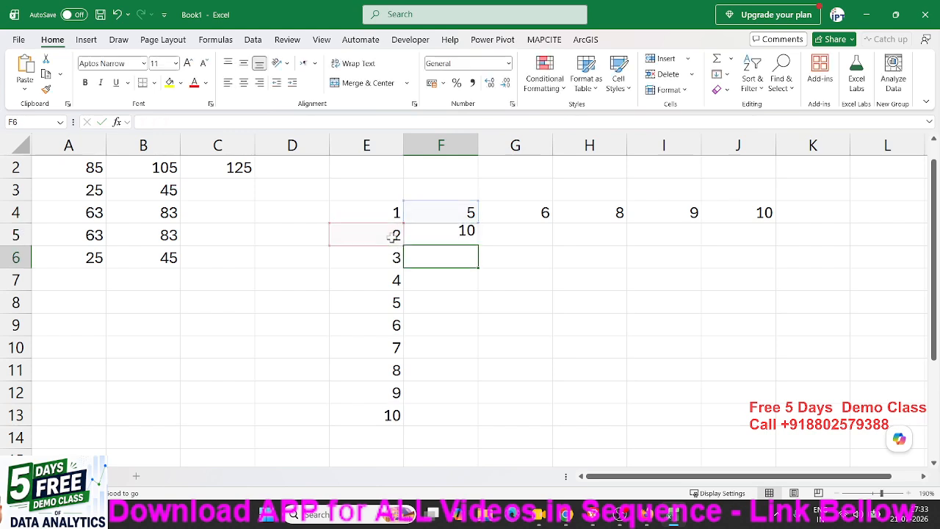
double_click(459, 234)
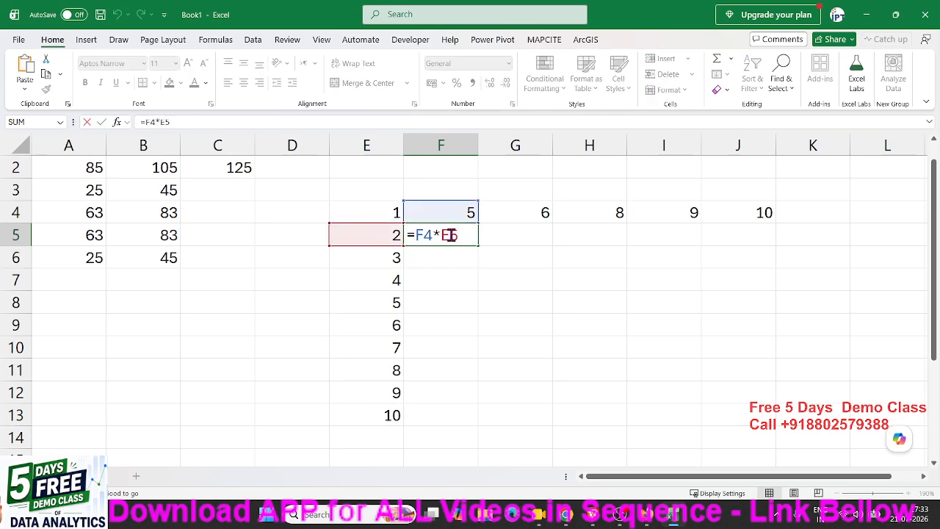
double_click(450, 234)
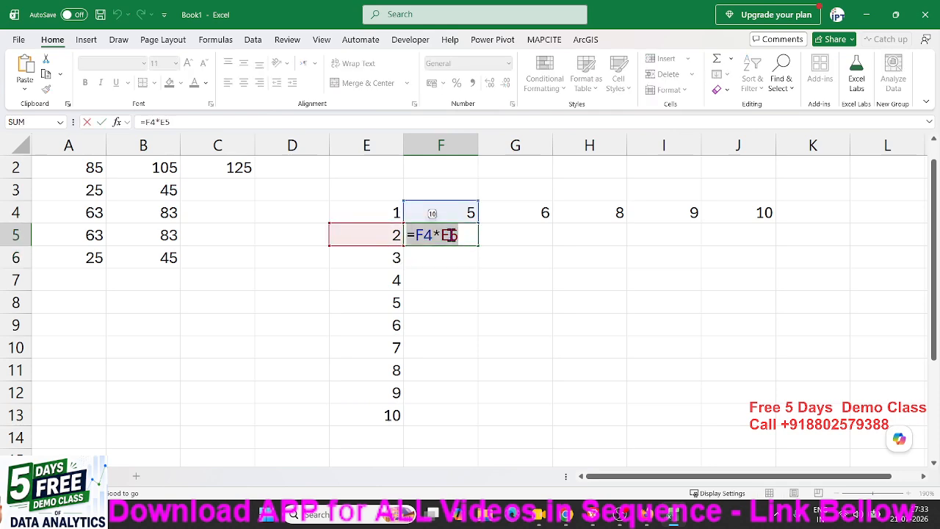
key("Escape")
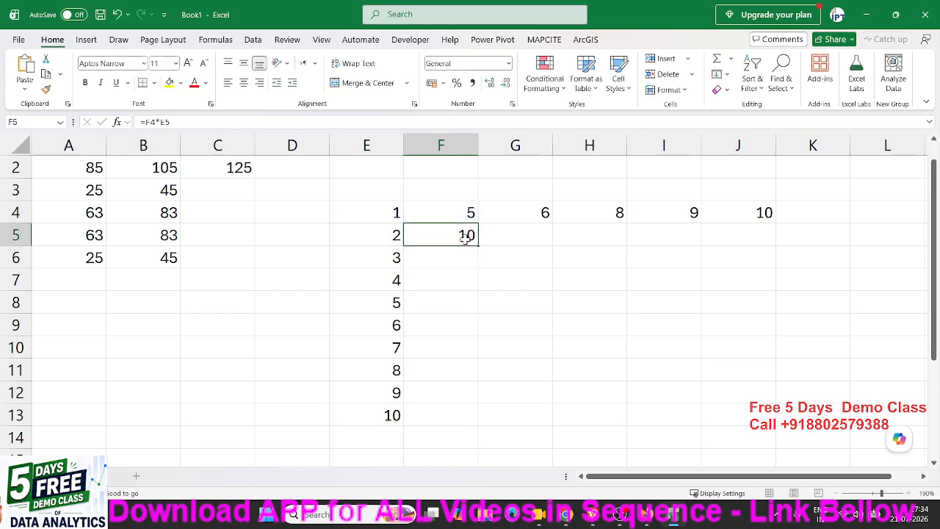
Step: Fill the formula from F5 down into F6, inspect the copied references, and undo the fill
left_click_drag(479, 247, 483, 271)
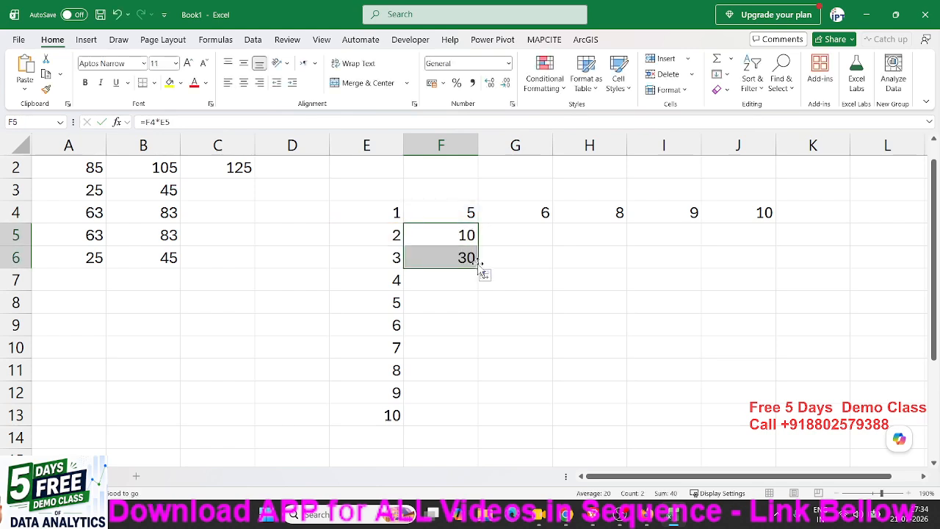
left_click(466, 258)
double_click(467, 257)
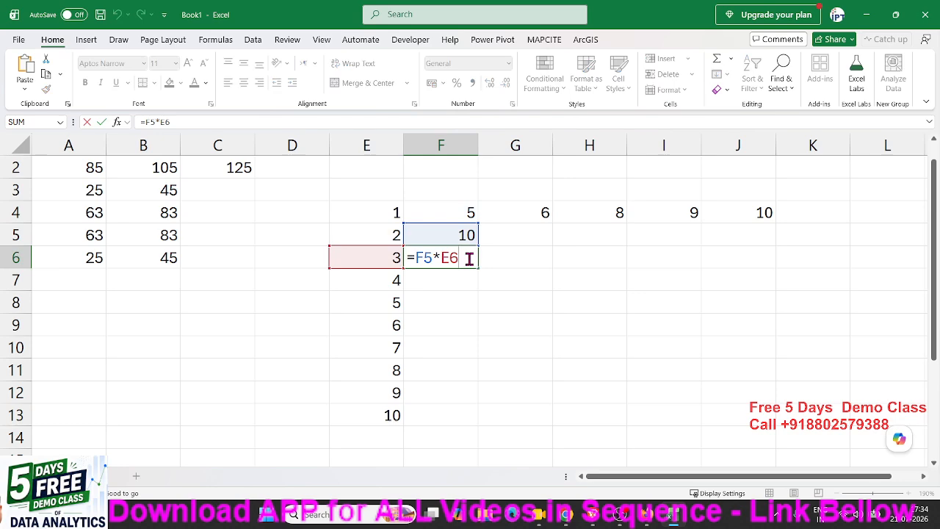
key("Escape")
key("ctrl+z")
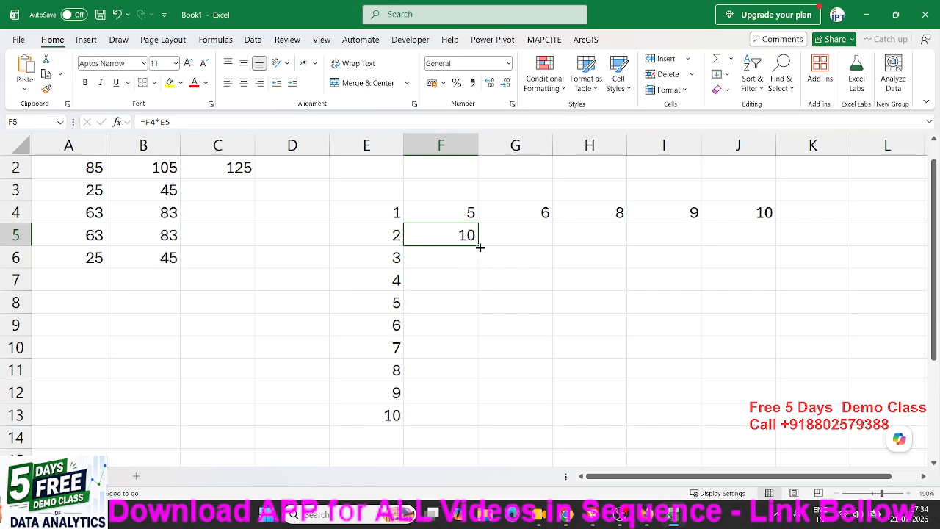
Step: Fill the formula from F5 across into G5 and down into F6
left_click_drag(479, 247, 549, 244)
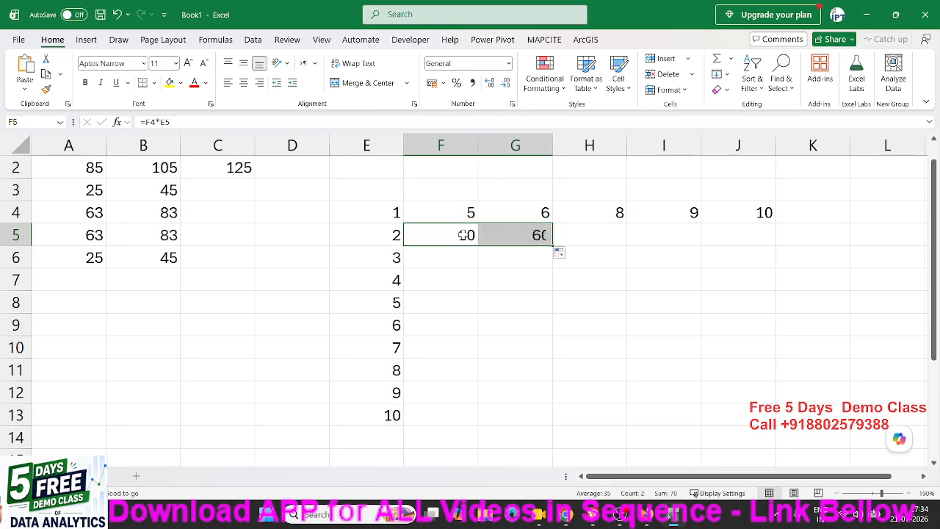
left_click(466, 236)
left_click_drag(477, 246, 479, 264)
left_click(508, 295)
left_click(479, 266)
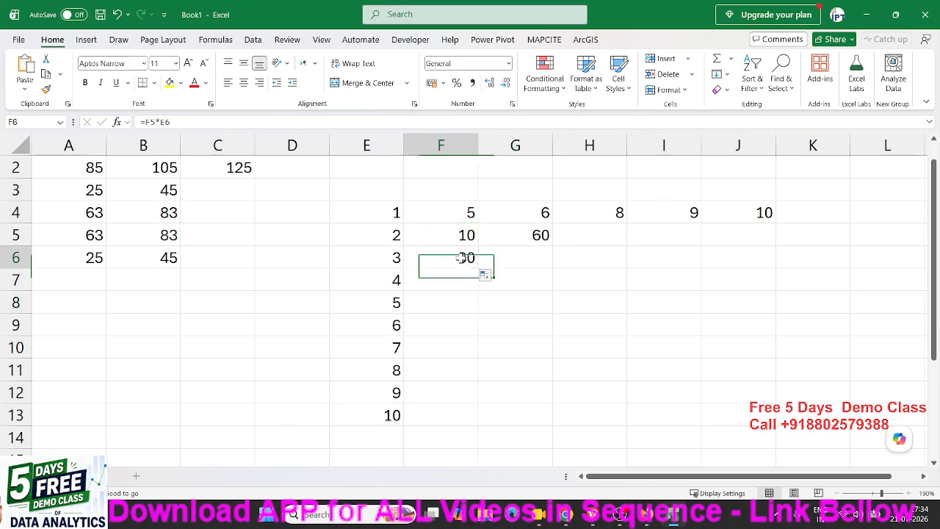
Step: Try to redirect the first reference in F6's formula from F5 to F4
double_click(461, 256)
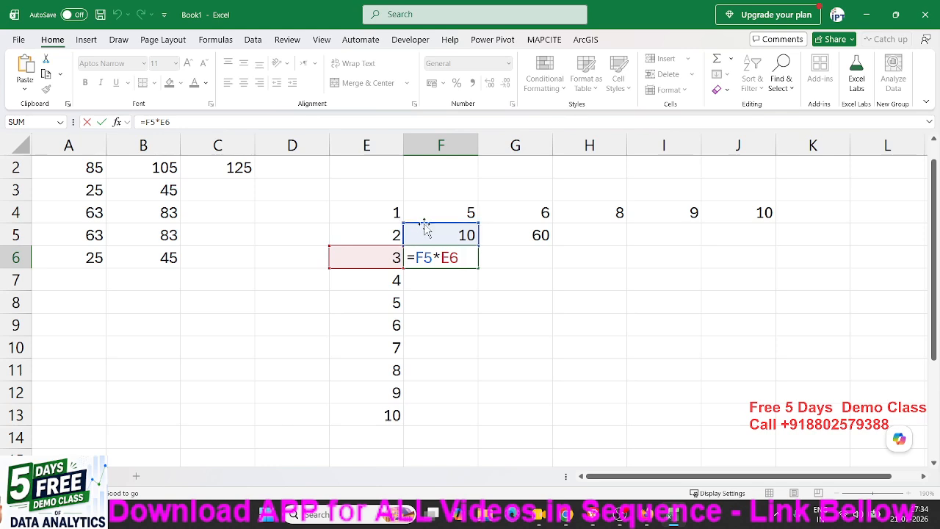
left_click_drag(424, 222, 422, 213)
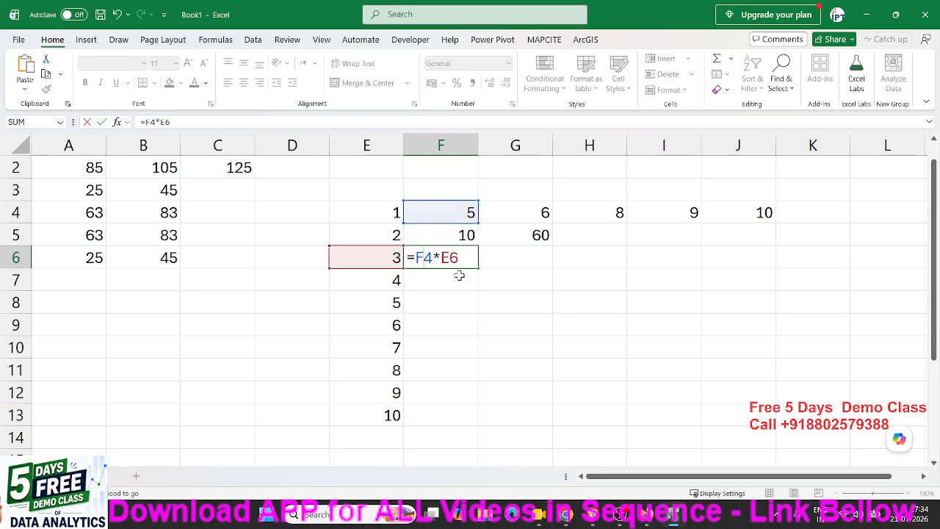
key("ctrl+Return")
Step: Lock the row in F5's first reference to make =F$4*E5, and fill the formula down into F6
double_click(450, 237)
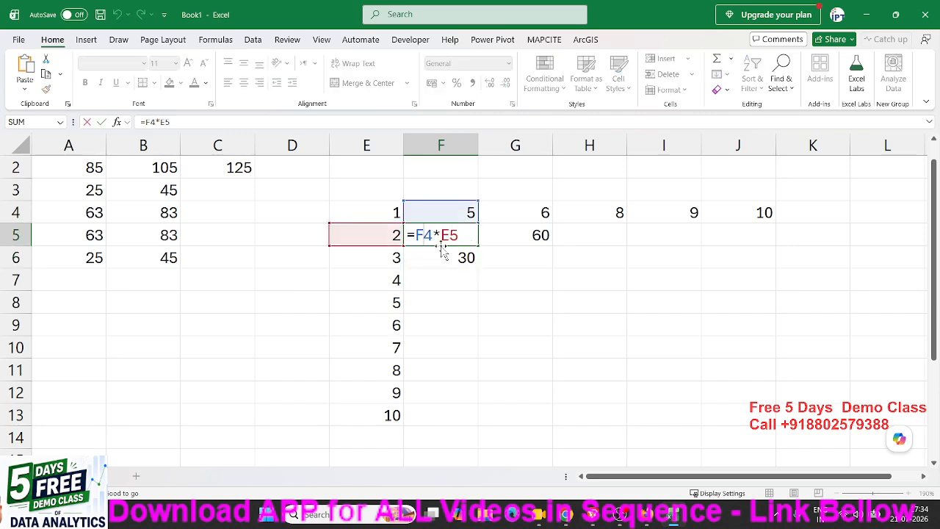
type("$")
key("Return")
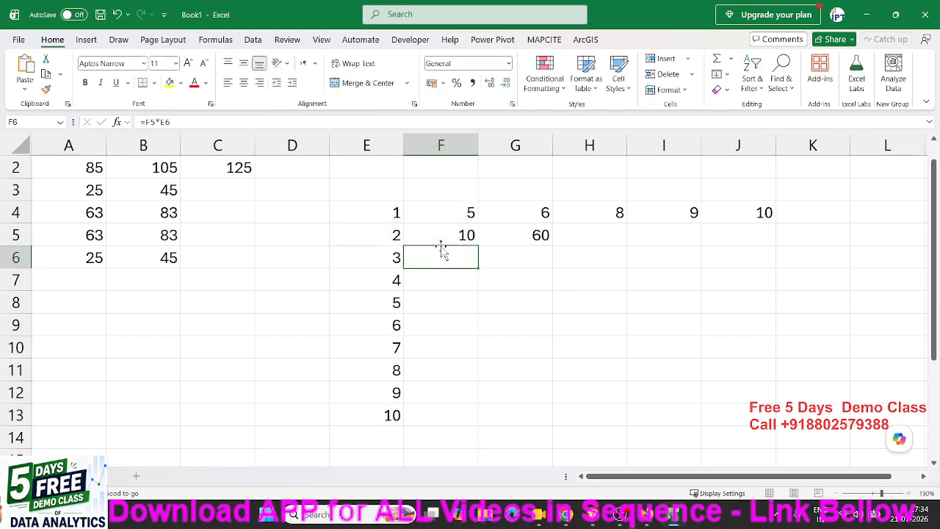
left_click(467, 241)
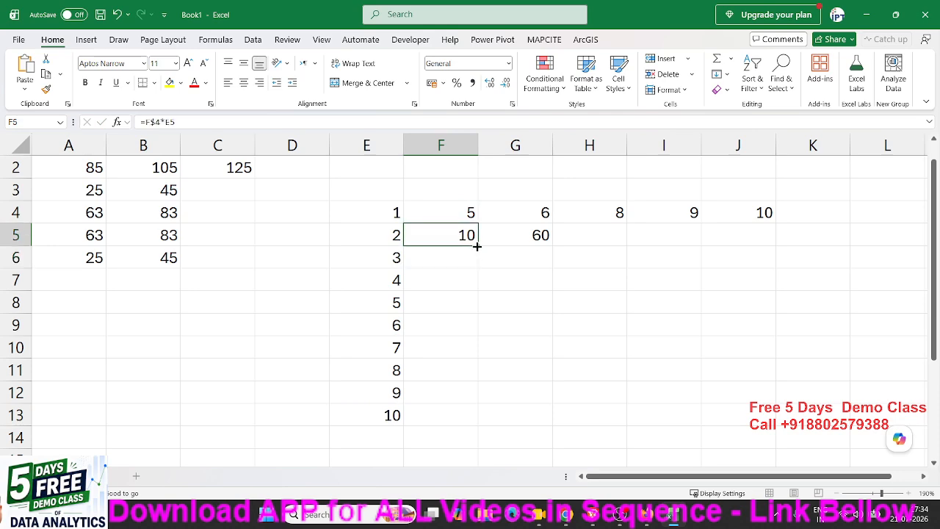
left_click_drag(477, 247, 478, 264)
Step: Check the references in F6 and fill its formula down column F to row 13
left_click(455, 259)
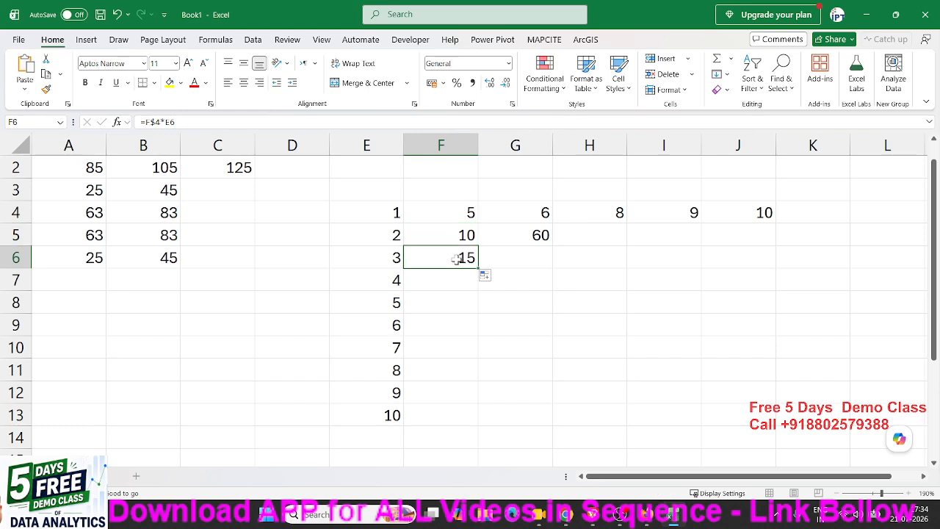
double_click(455, 258)
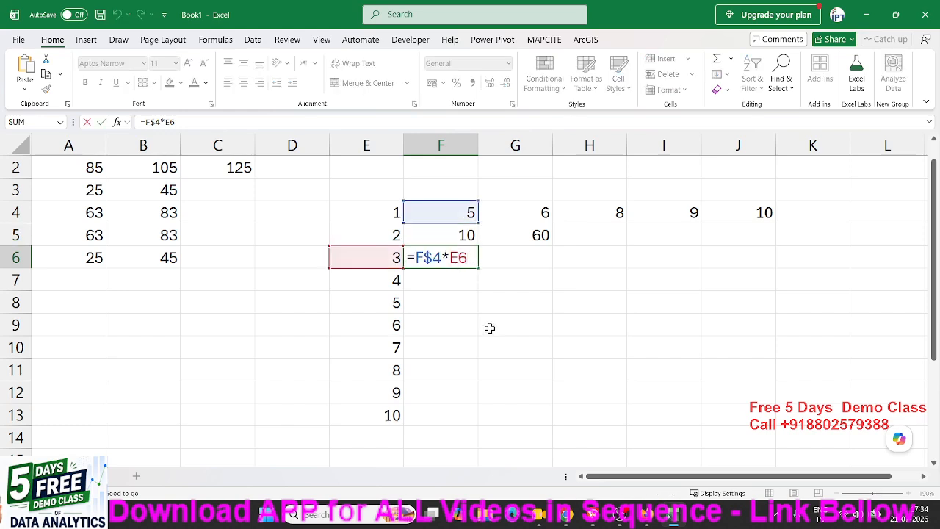
key("Return")
left_click(469, 265)
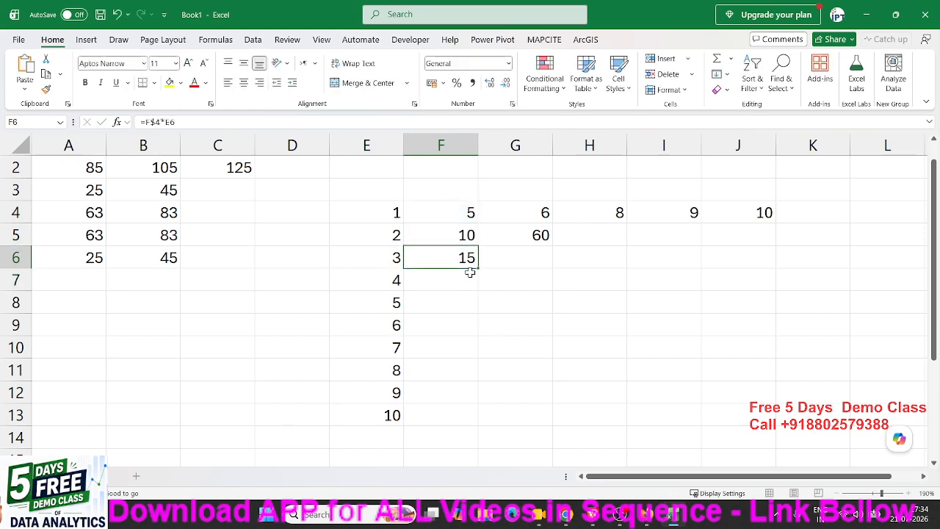
left_click_drag(480, 265, 472, 417)
left_click(474, 265)
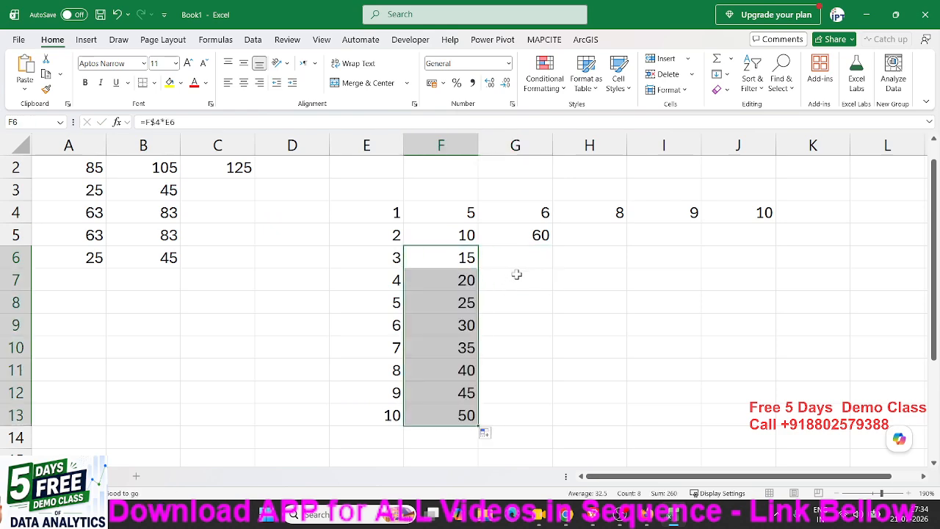
Step: Try redirecting the second reference in G5's formula to E5, and restore it to F5
double_click(524, 240)
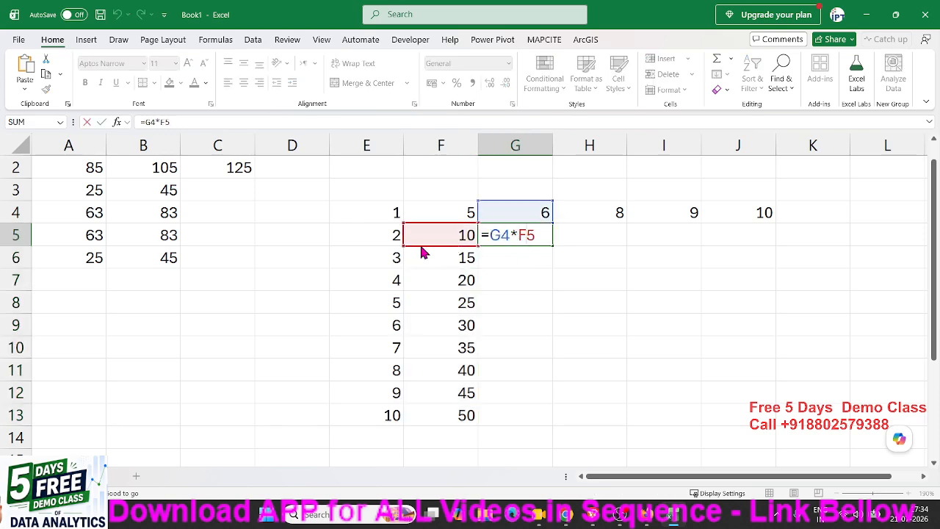
left_click_drag(422, 252, 400, 245)
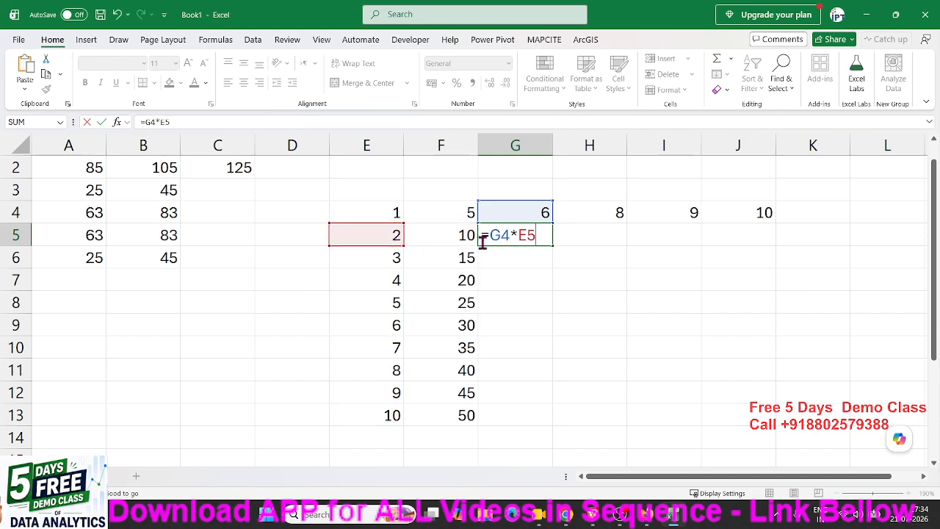
left_click(528, 235)
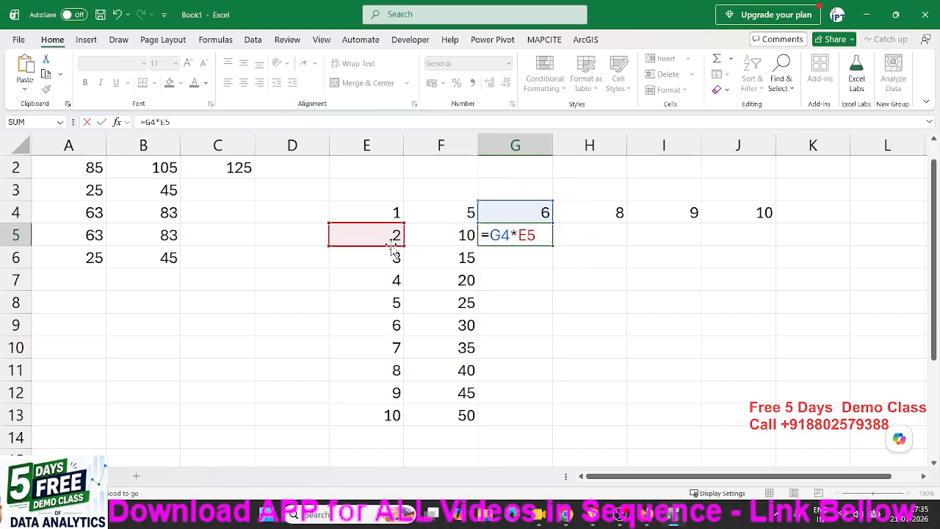
mouse_move(396, 252)
left_mouse_down()
mouse_move(424, 249)
mouse_move(409, 251)
left_mouse_up()
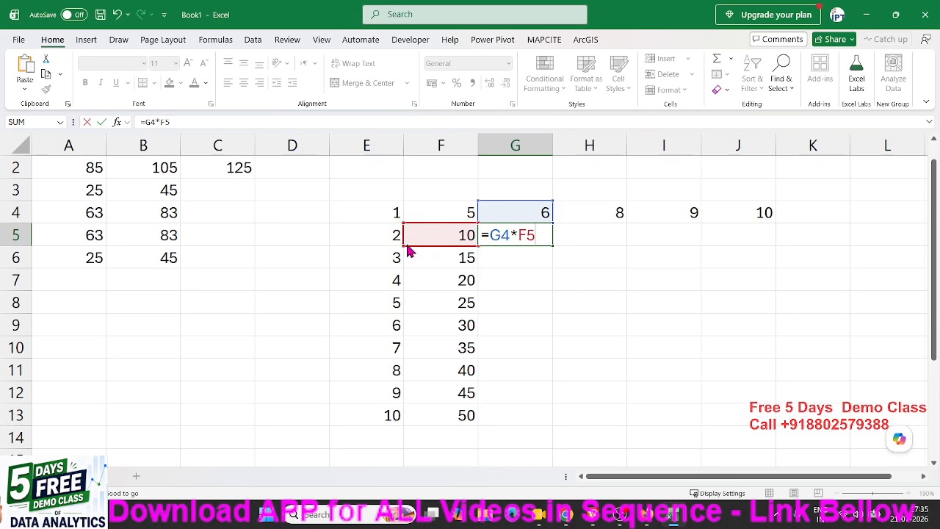
key("ctrl+Return")
Step: Lock the column of the second reference in F5 so the formula reads =F$4*$E5
double_click(441, 236)
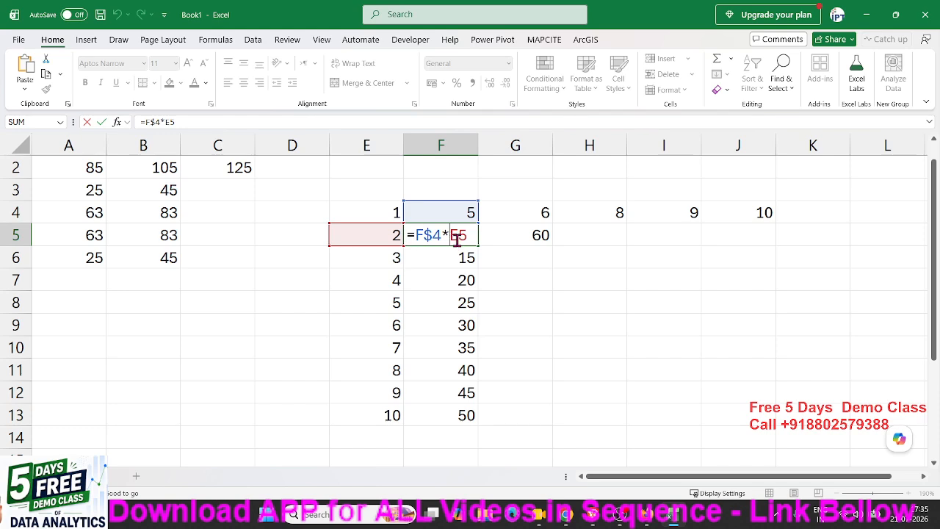
type("$")
key("Return")
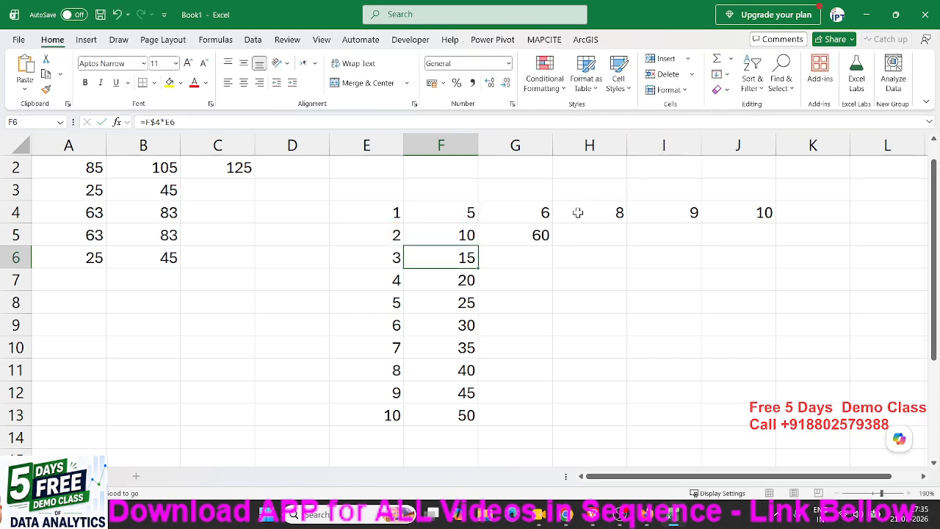
Step: Check which cells the formula in G5 references
double_click(520, 235)
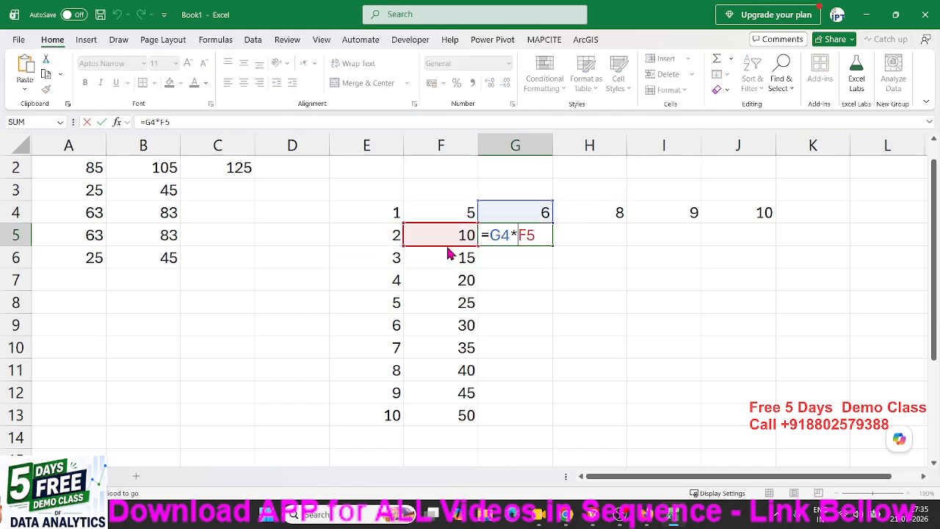
left_click_drag(447, 248, 425, 248)
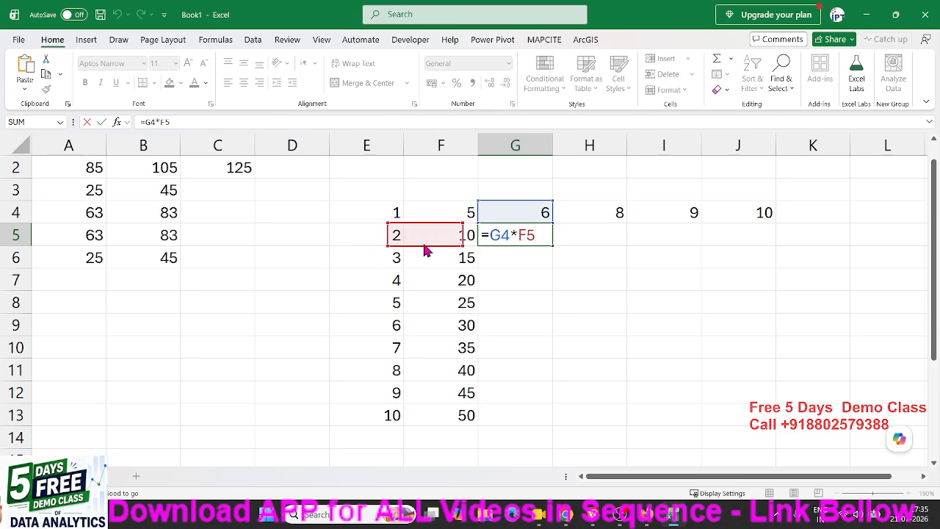
key("Return")
Step: Review the mixed references in F5 and fill its formula across and down the grid to J13
double_click(442, 238)
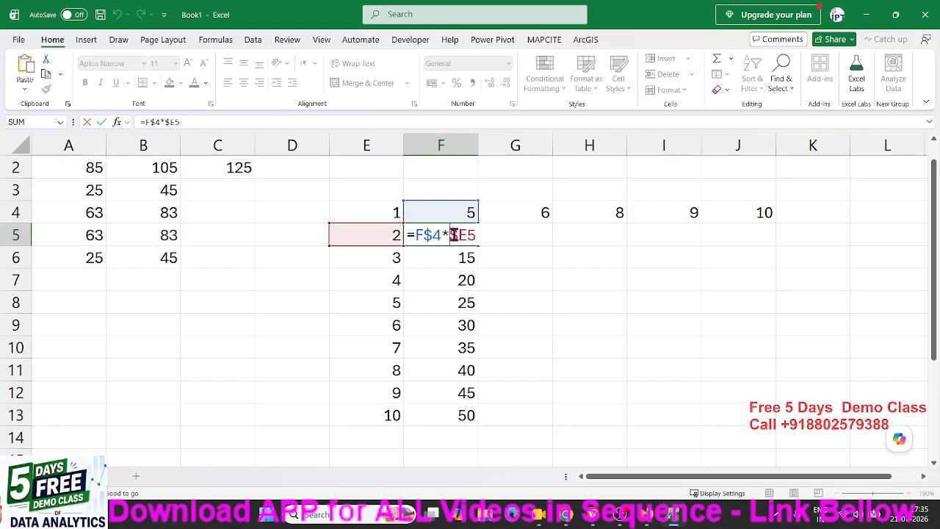
key("Escape")
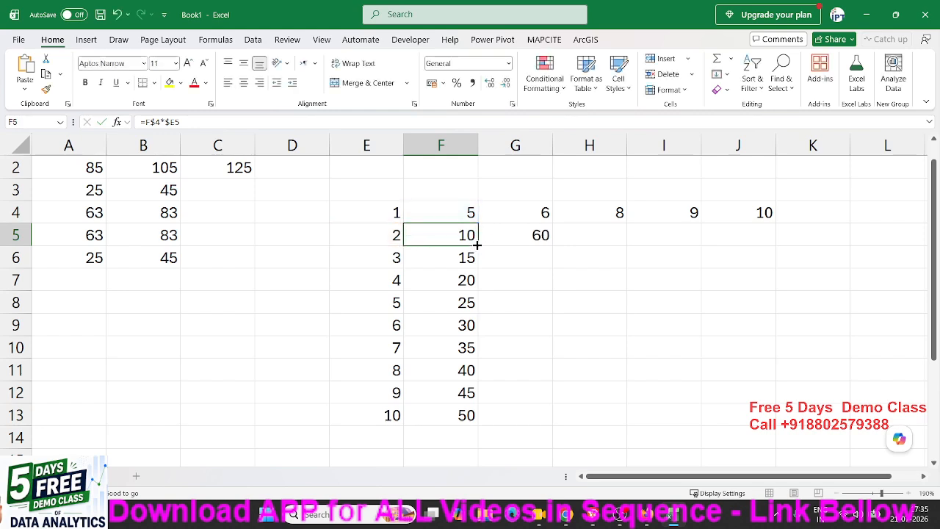
left_click_drag(477, 246, 780, 415)
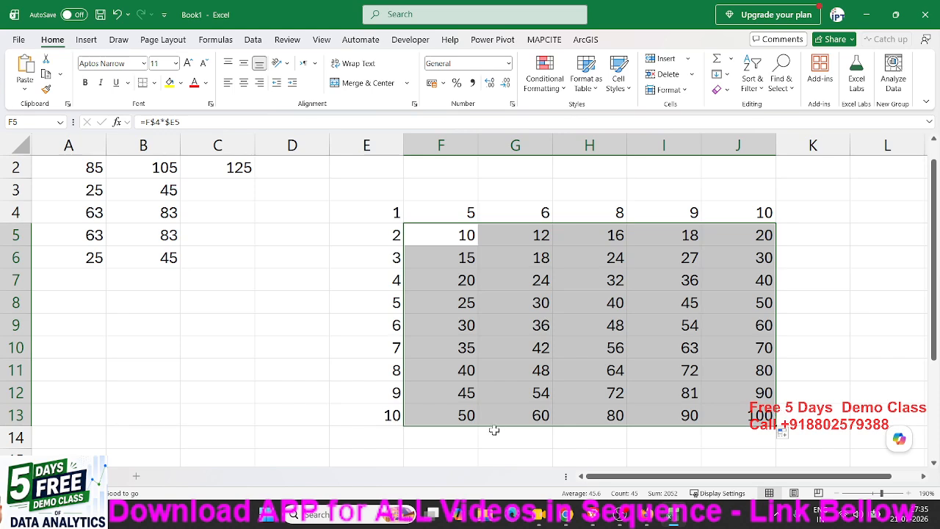
left_click(129, 392)
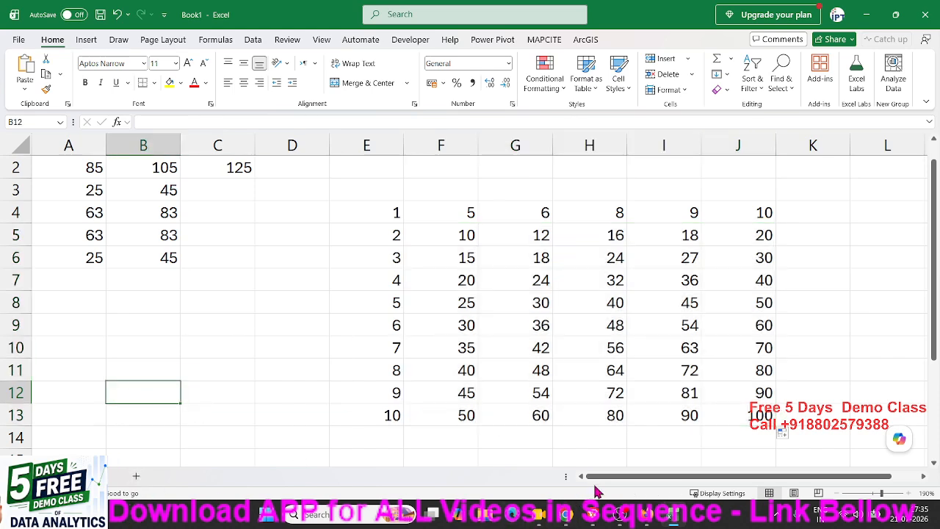
Step: Clear the multiplication results from F5:J13
left_click_drag(600, 480, 582, 480)
left_click(527, 419)
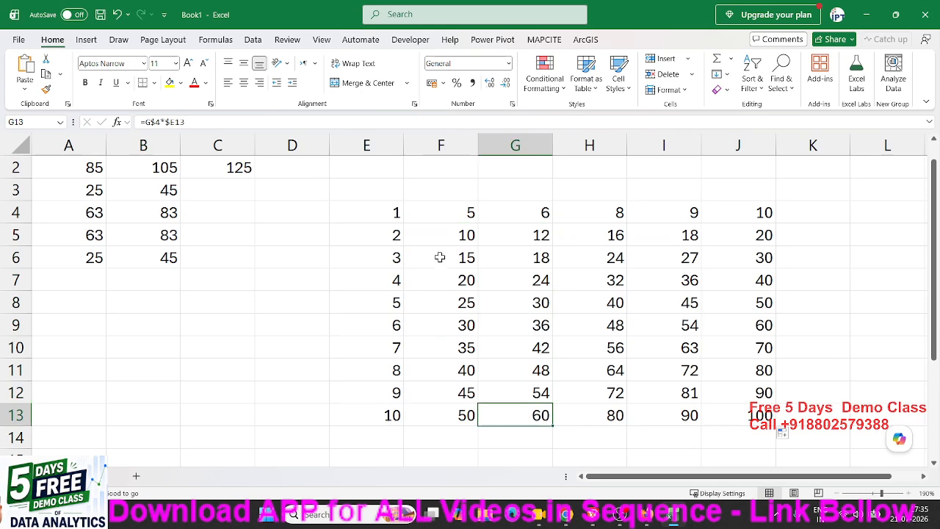
left_click_drag(441, 241, 711, 409)
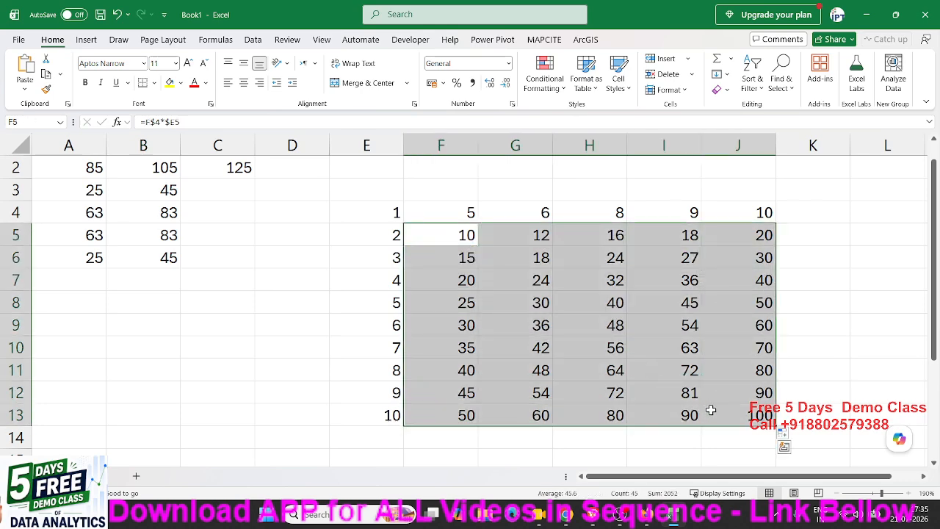
key("Delete")
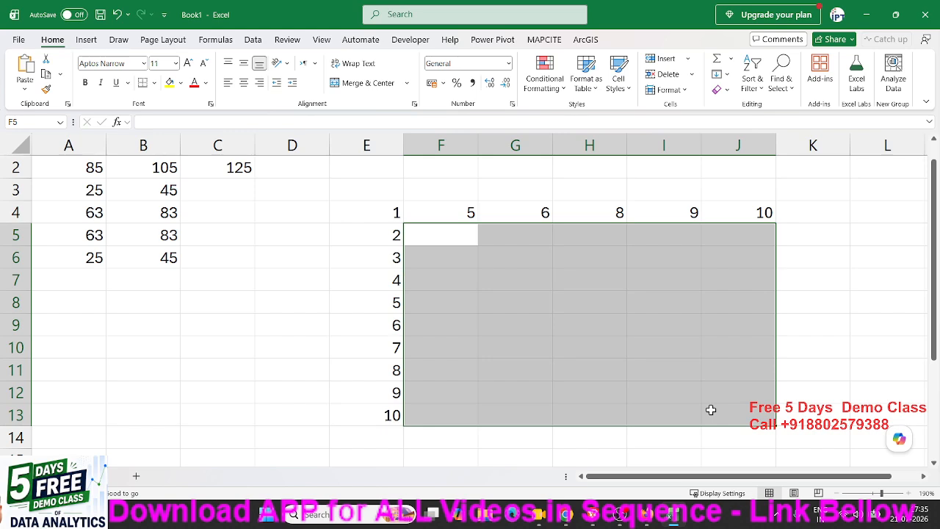
key("Up")
key("Down")
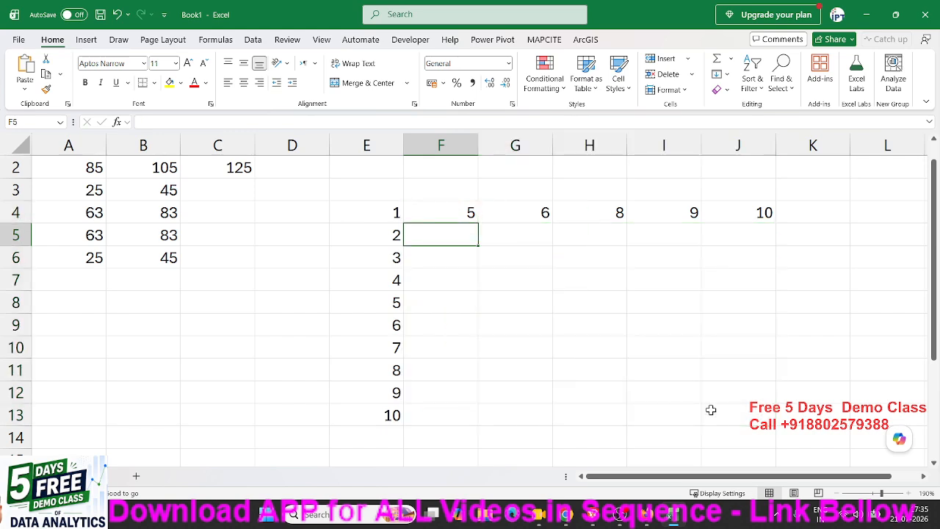
Step: Enter =F4*E5 in F5 with relative references
type("=")
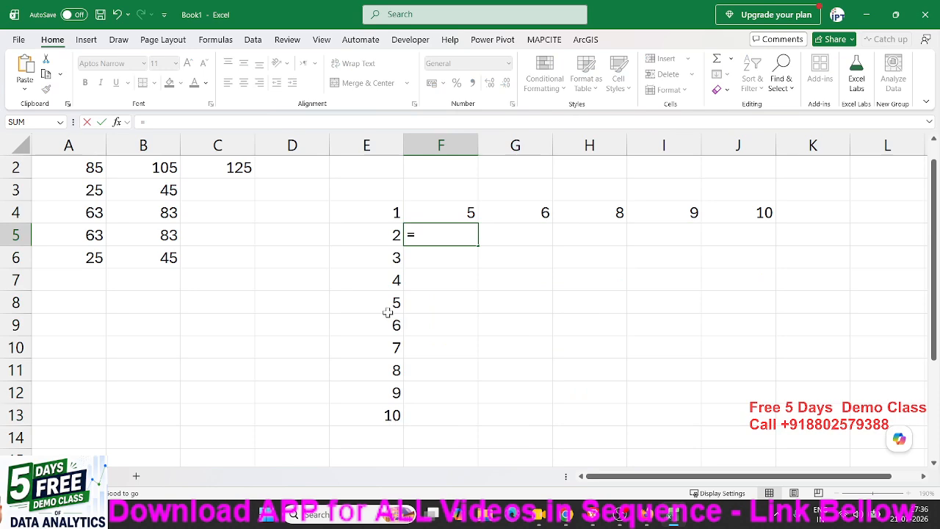
left_click(436, 217)
type("*")
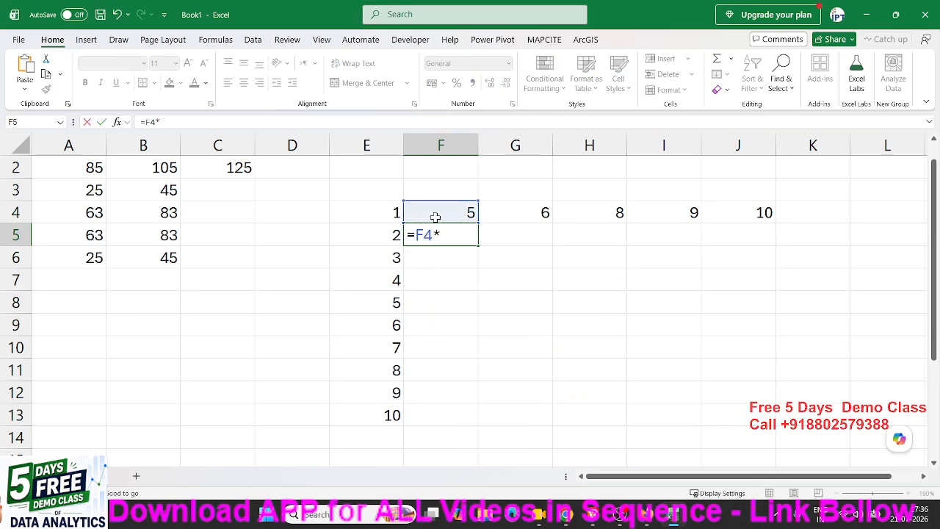
left_click(387, 237)
key("Return")
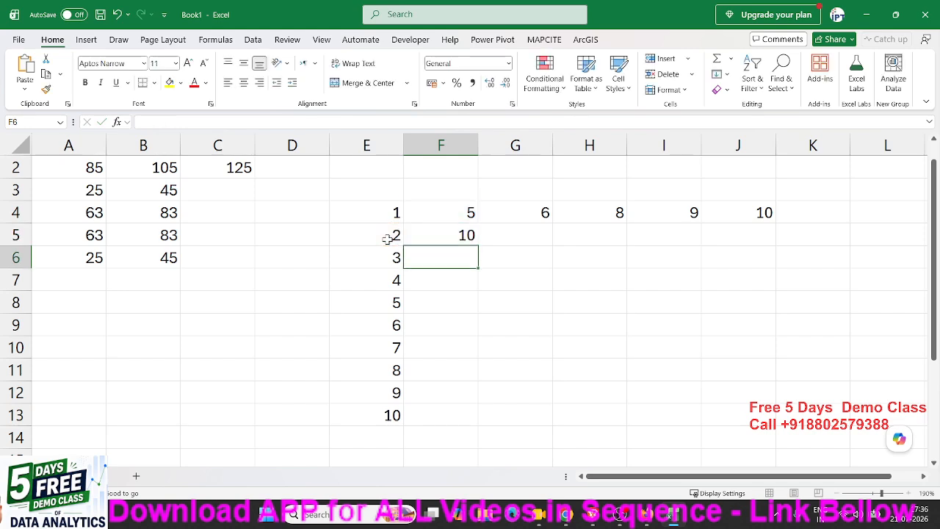
double_click(429, 255)
left_click(428, 274)
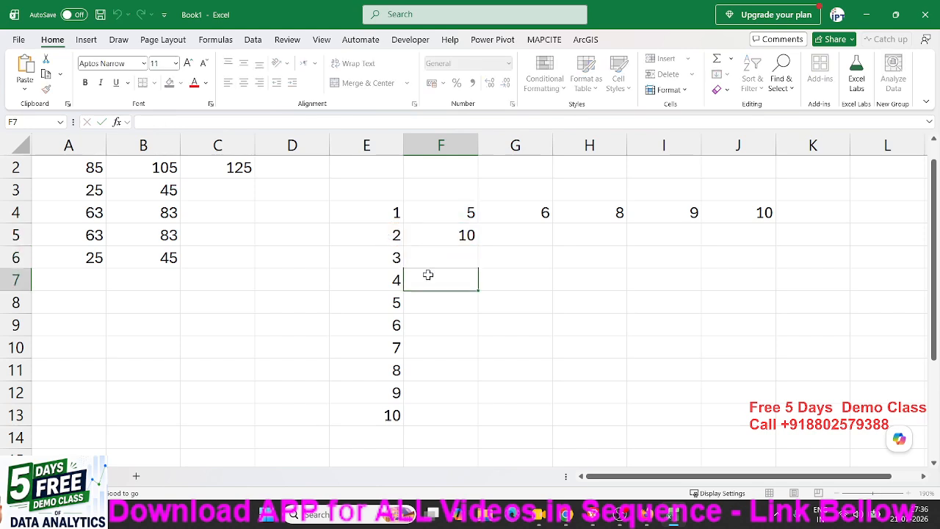
Step: Fill F5's formula down to F13 and check which cells the formula in F6 references
left_click(424, 235)
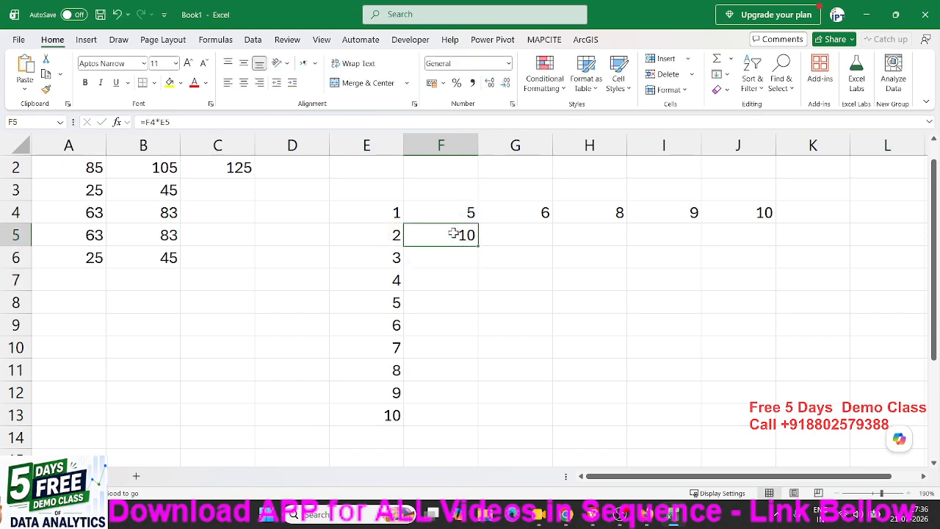
left_click_drag(477, 247, 475, 422)
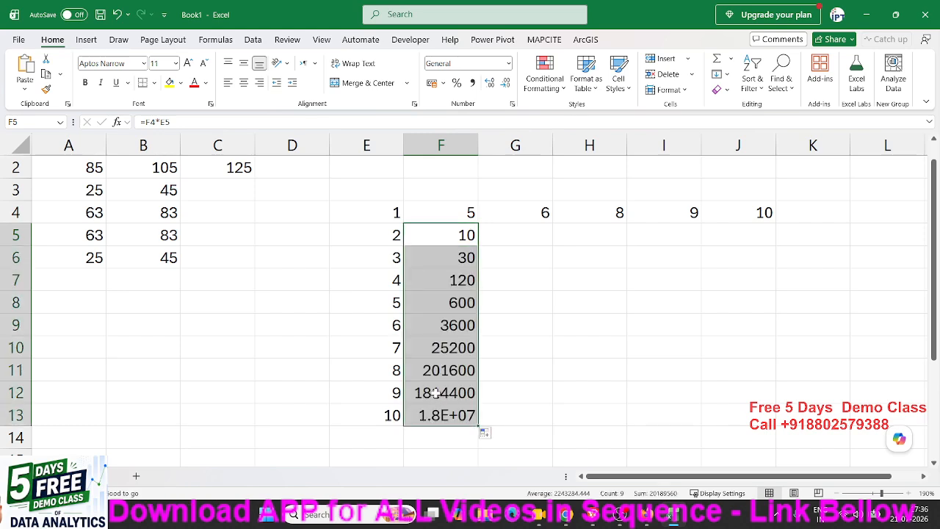
double_click(446, 261)
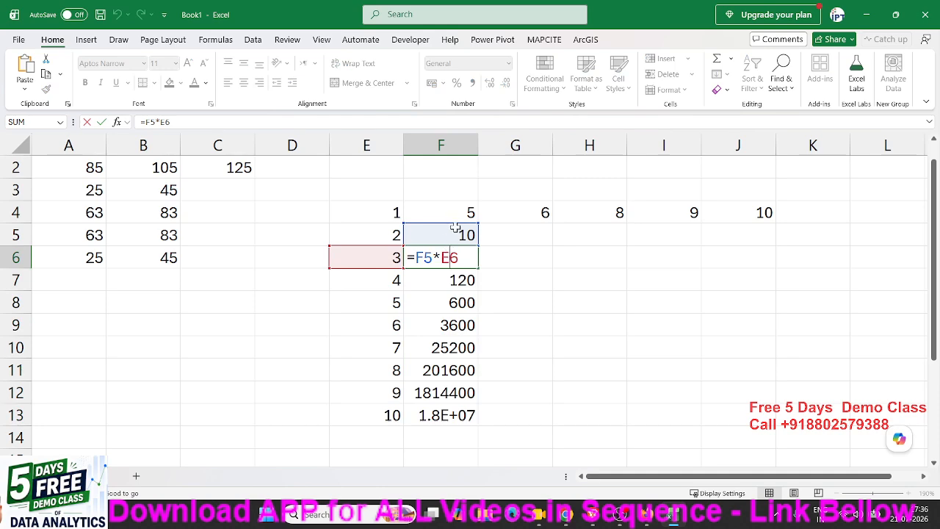
key("Escape")
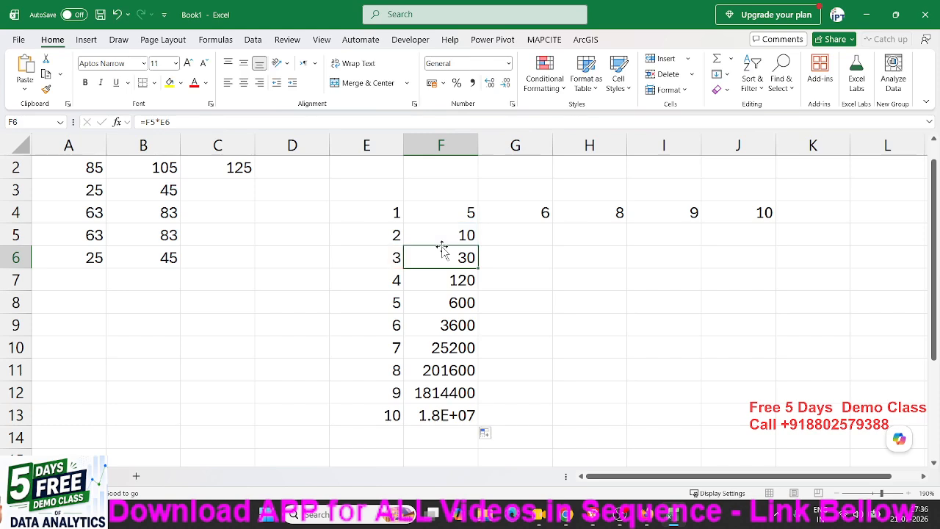
Step: Clear F6:F13 and undo the deletion
key("ctrl+shift+Down")
key("Delete")
key("Up")
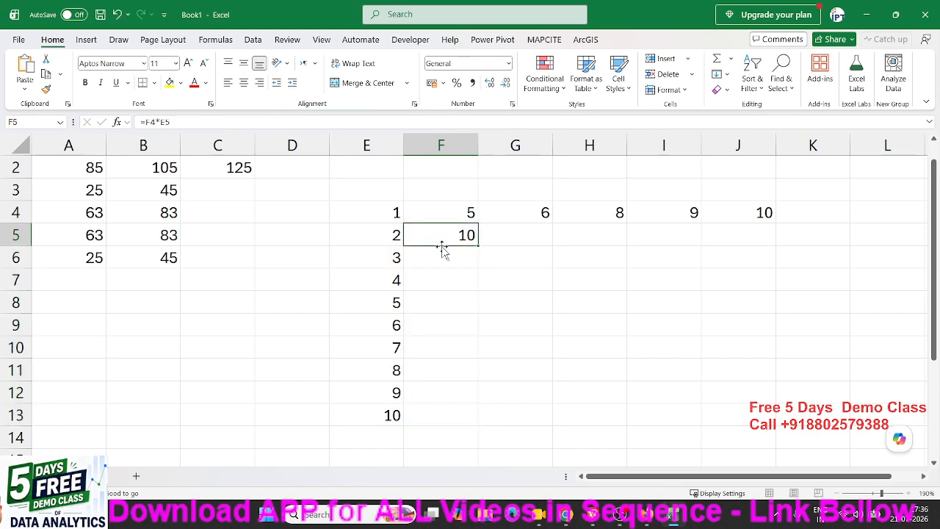
key("ctrl+z")
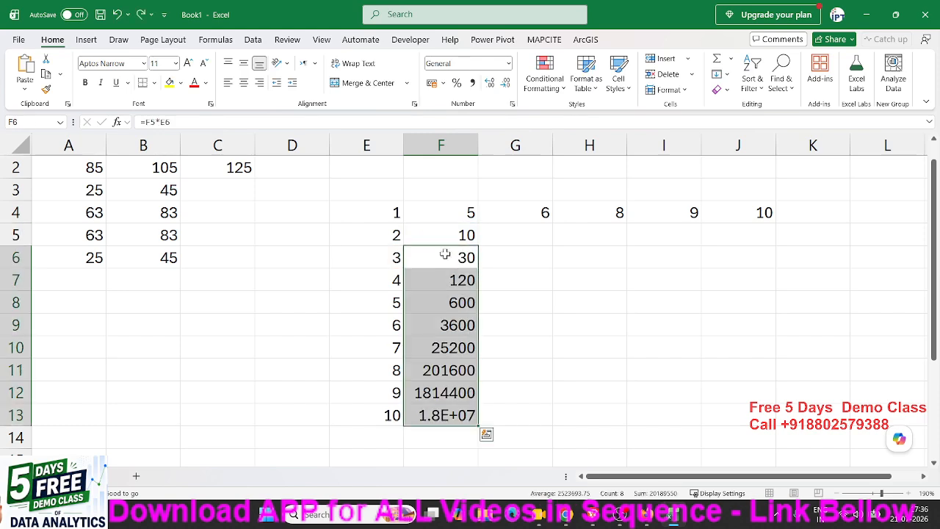
Step: Try redirecting the first reference in F6's formula to F4
double_click(445, 253)
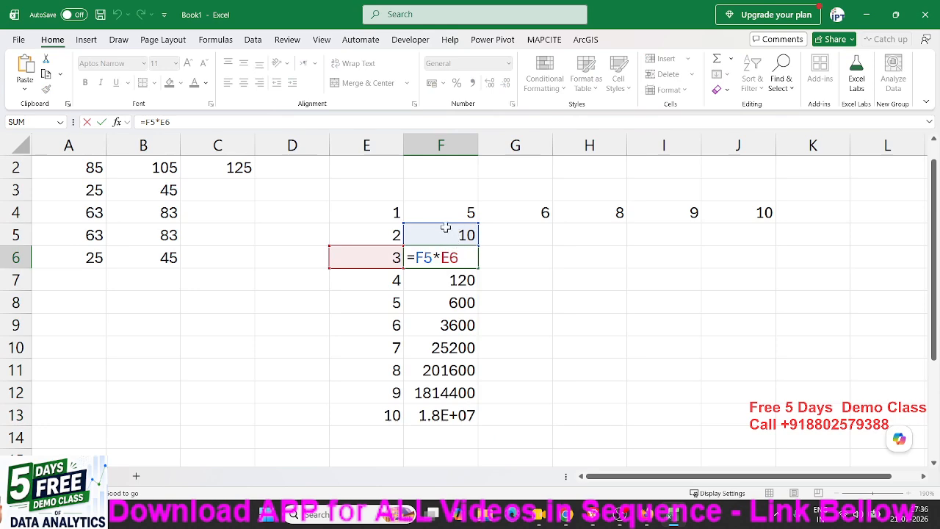
left_click_drag(445, 225, 443, 220)
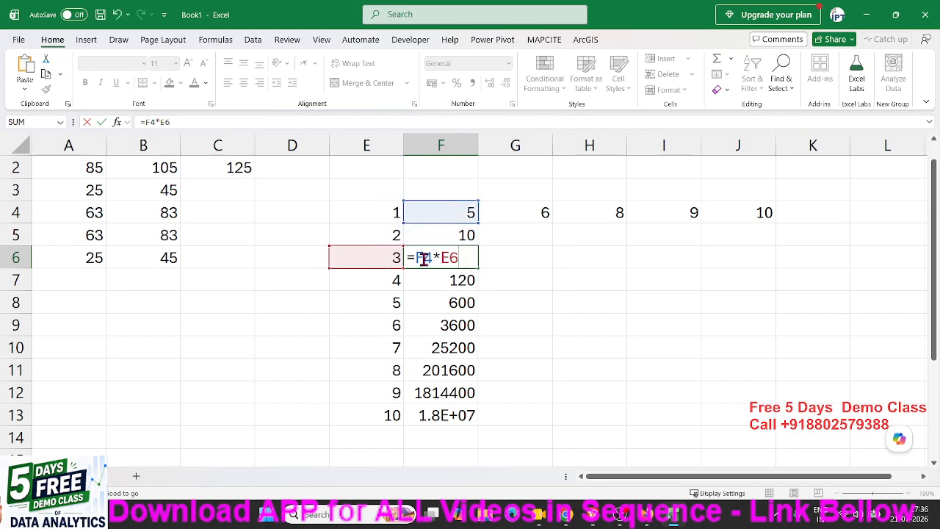
left_click(445, 236)
Step: Lock the row of the first reference in F5 so the formula reads =F$4*E5
double_click(429, 235)
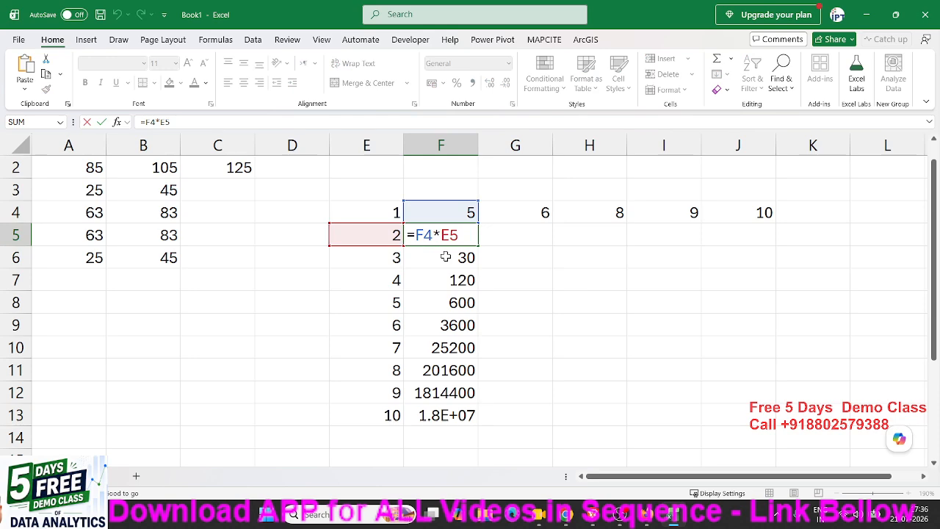
type("$")
key("Return")
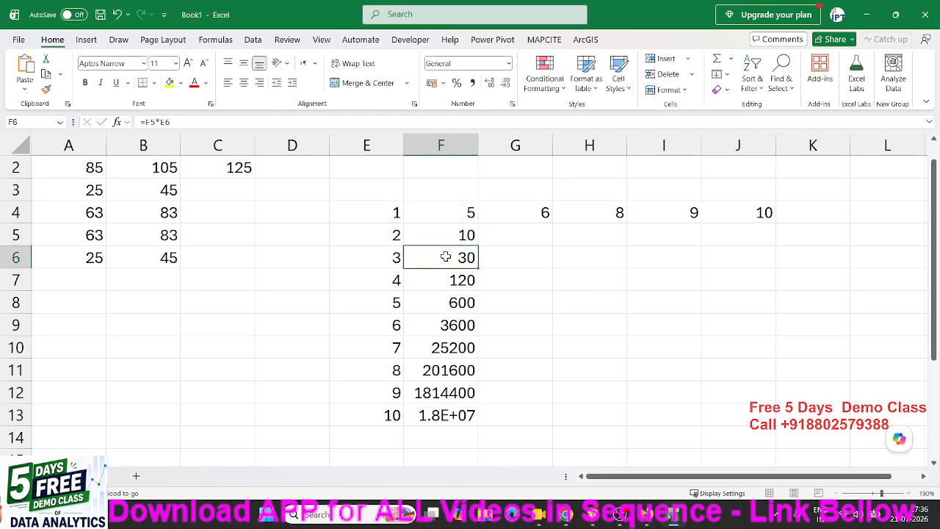
Step: Clear F6:F13 and fill F5's row-locked formula down to F13
key("ctrl+shift+Down")
key("Delete")
left_click(453, 238)
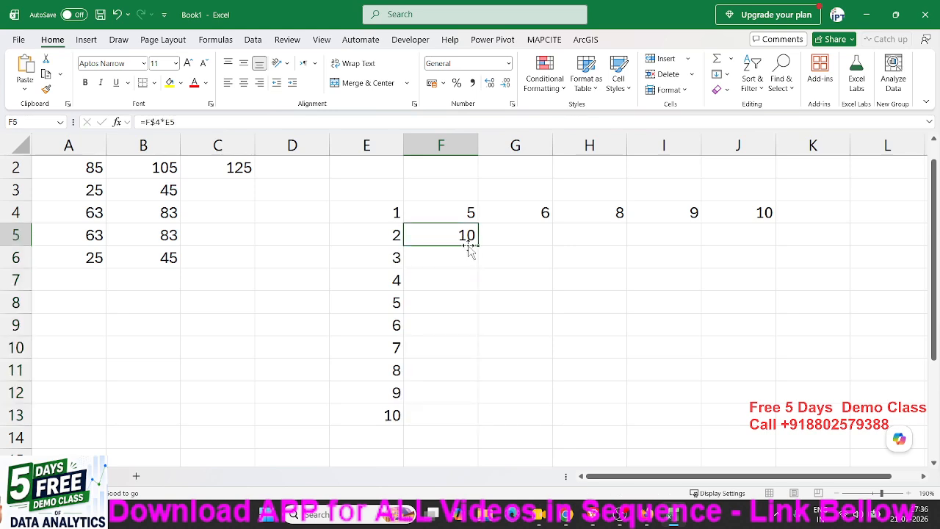
left_click_drag(478, 246, 485, 428)
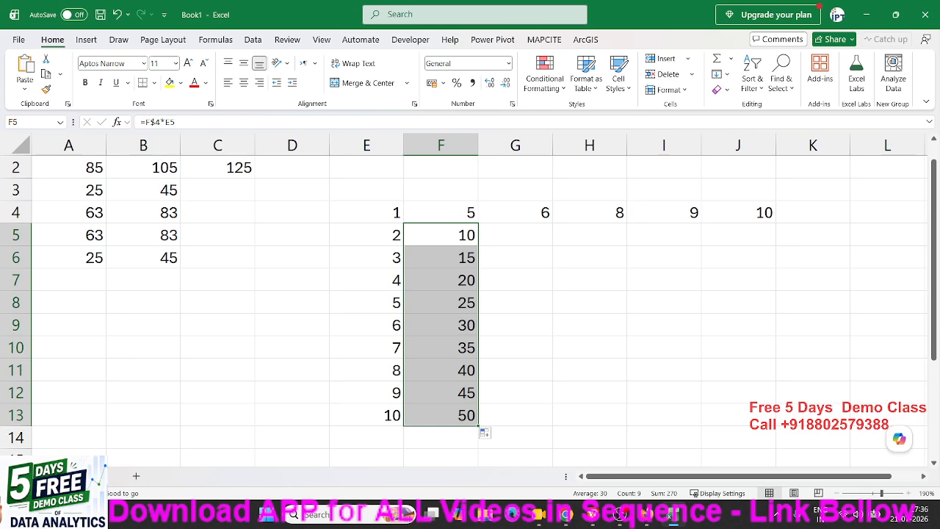
key("alt+Tab")
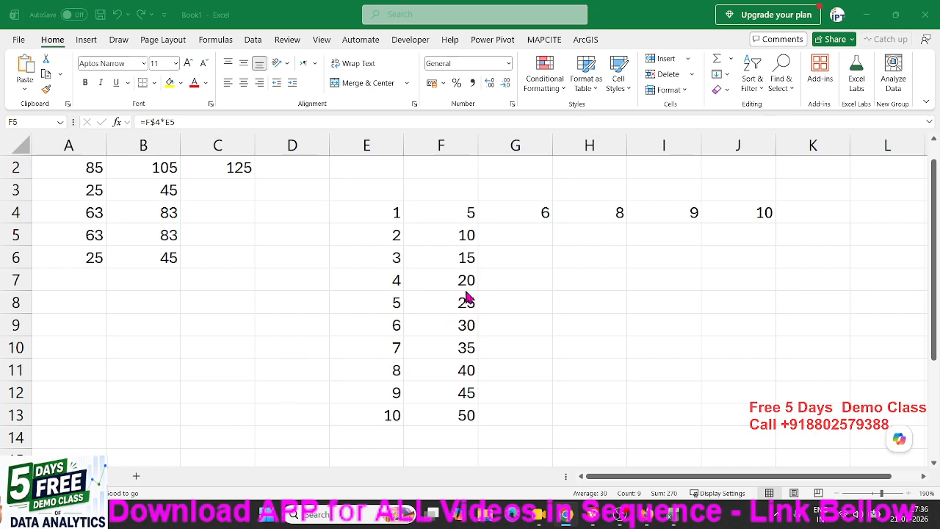
Step: Fill F5's formula across to G5 and check which cells its copy references
left_click(463, 235)
left_click(461, 235)
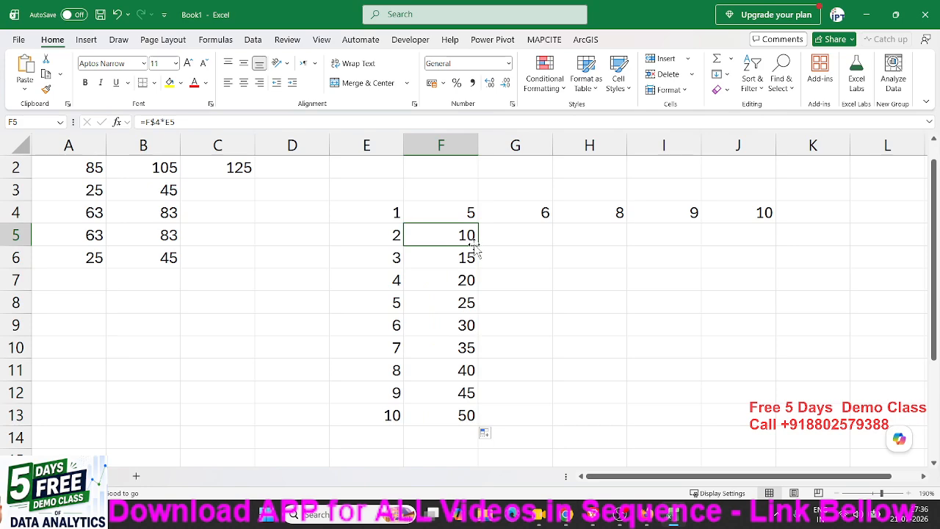
left_click_drag(478, 245, 535, 244)
left_click(538, 235)
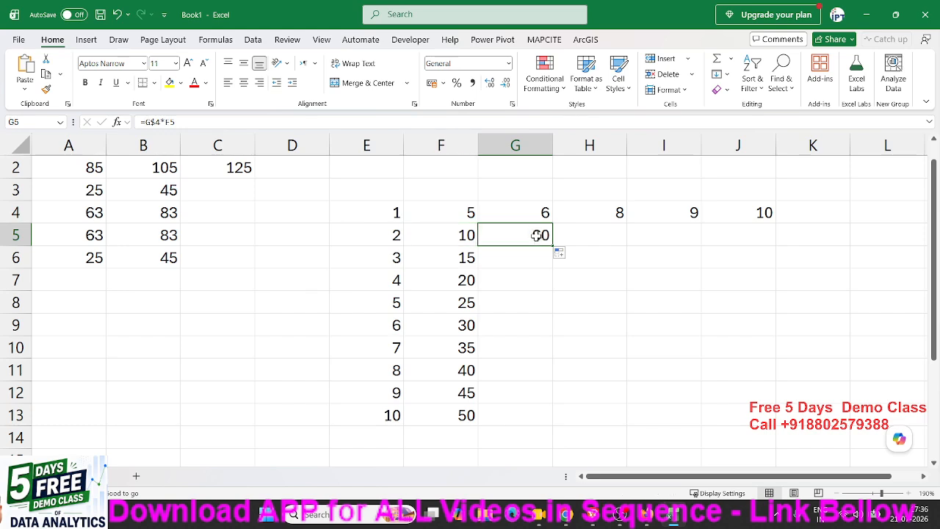
double_click(538, 235)
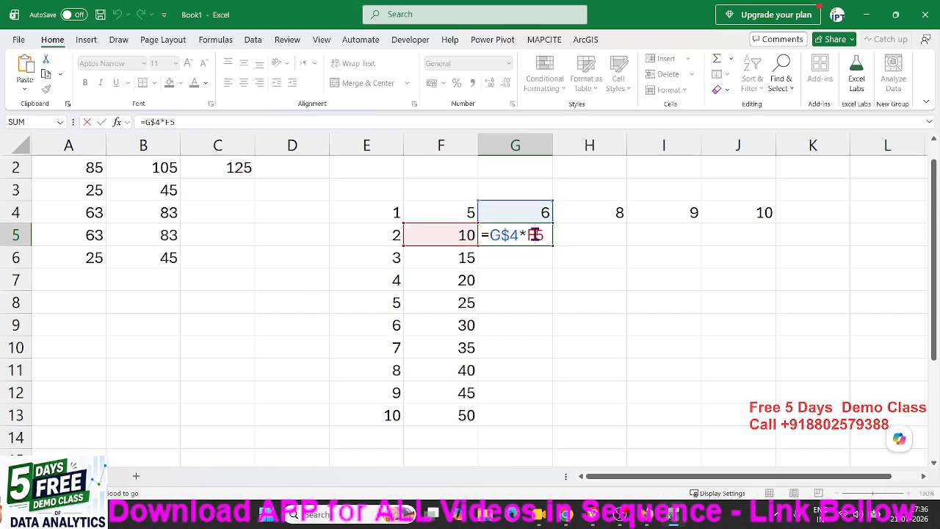
left_click_drag(535, 234, 529, 234)
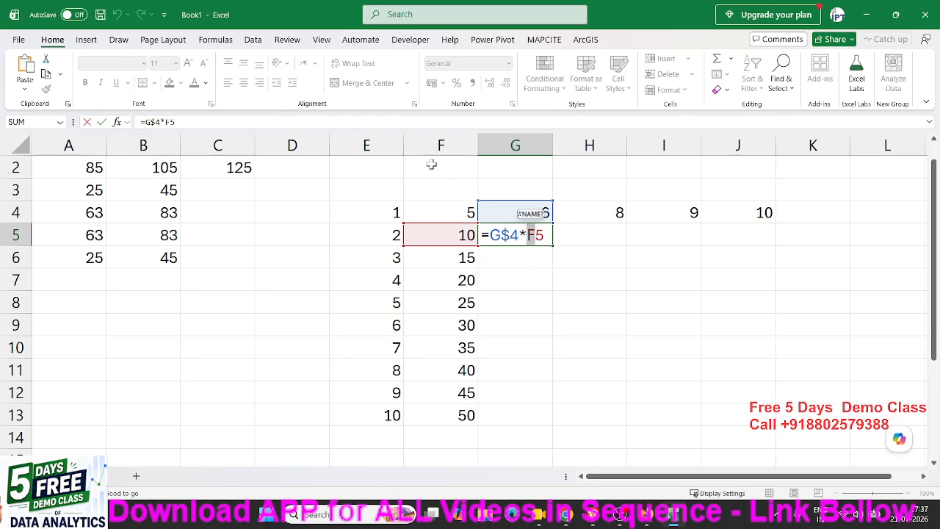
key("Escape")
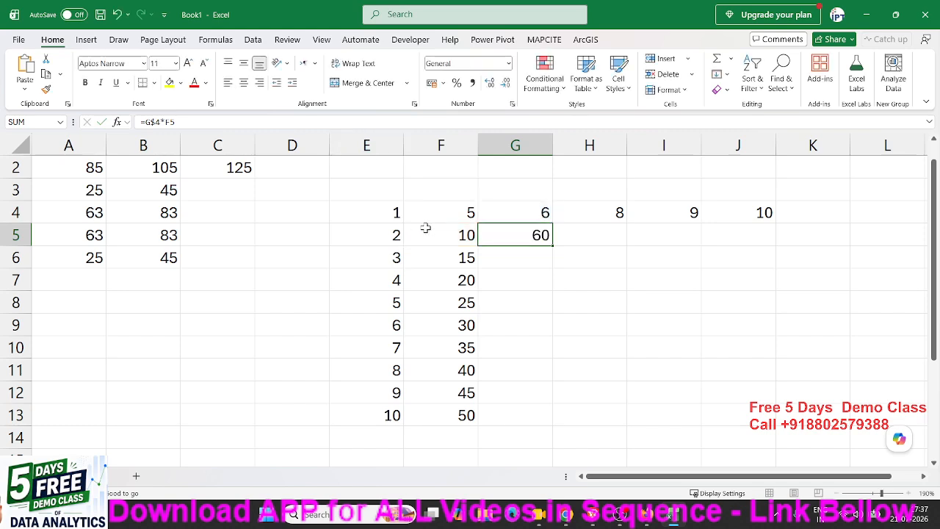
Step: Lock the column of the second reference in F5 so the formula reads =F$4*$E5, and clear G5
double_click(426, 233)
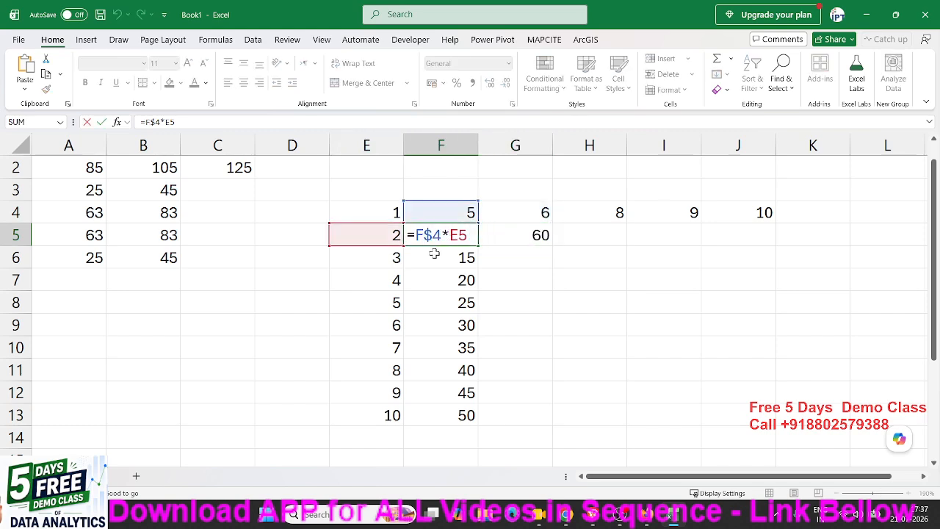
left_click(434, 253)
left_click(537, 236)
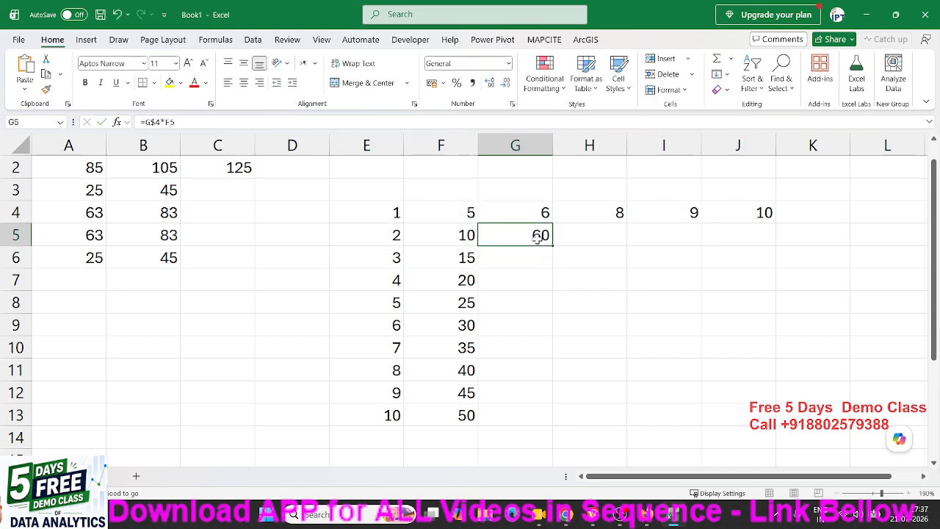
key("Delete")
Step: Fill F5's mixed-reference formula across to column J and down to row 13
left_click(464, 235)
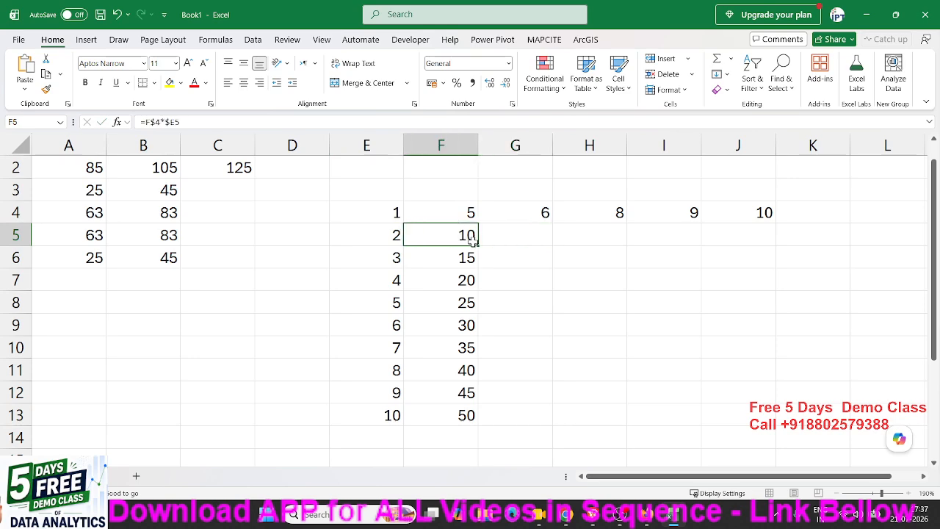
left_click_drag(478, 245, 776, 420)
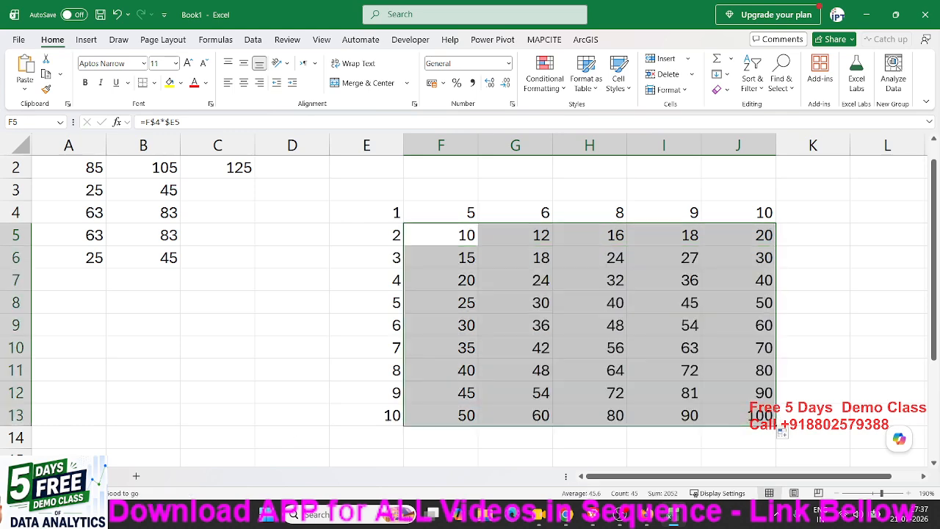
key("alt+Tab")
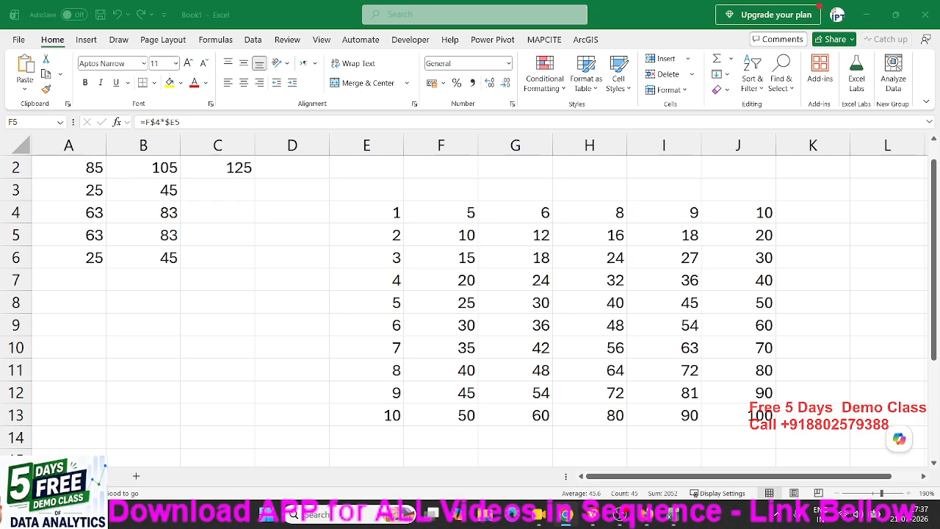
Step: Add a new worksheet to the workbook
left_click(135, 475)
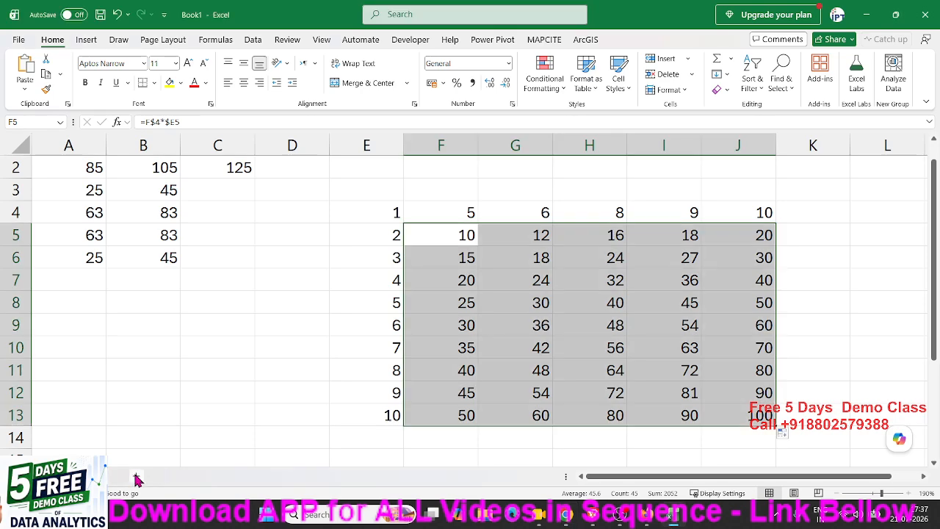
left_click(137, 479)
scroll(124, 345, "up", 5)
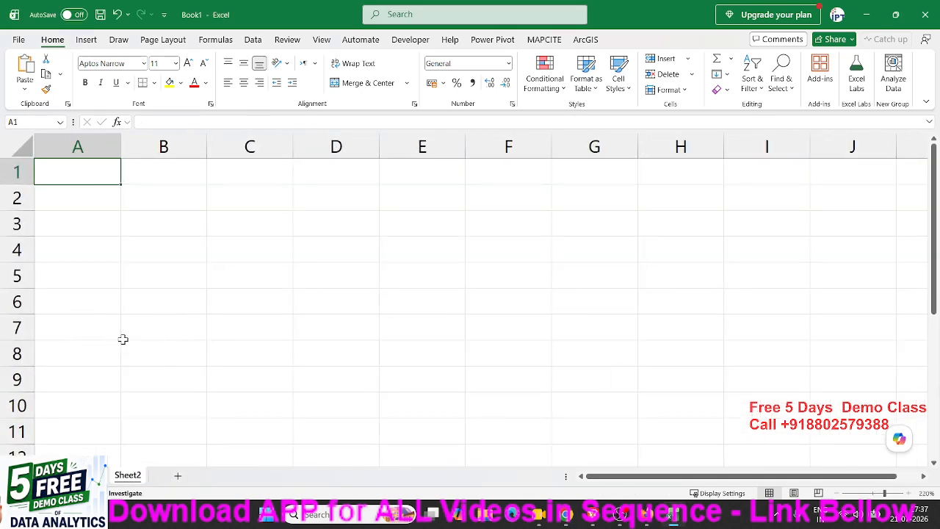
Step: Enter 52 in cell A3 and 60 in cell B3
left_click(107, 216)
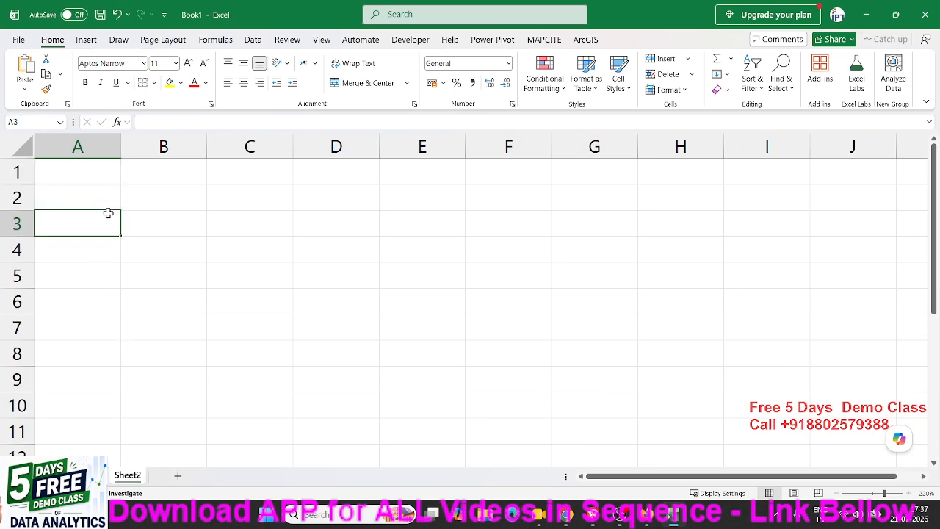
type("52")
key("Tab")
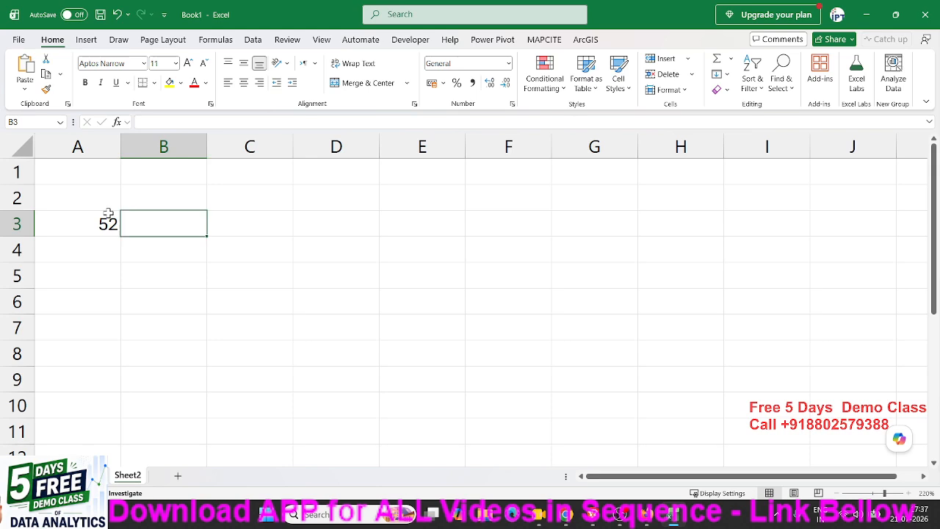
type("60")
key("Tab")
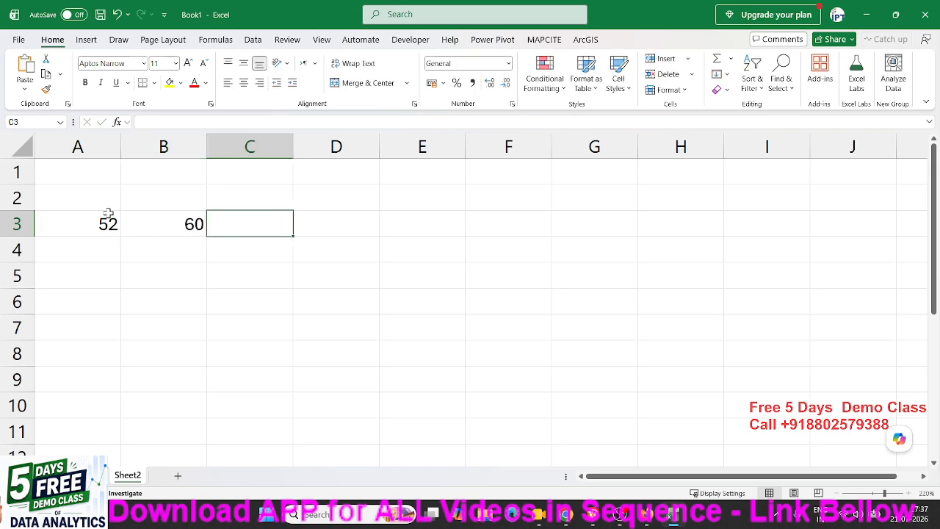
Step: Add up A3:B3 in cell C3 with the SUM function and review the resulting formula
type("=")
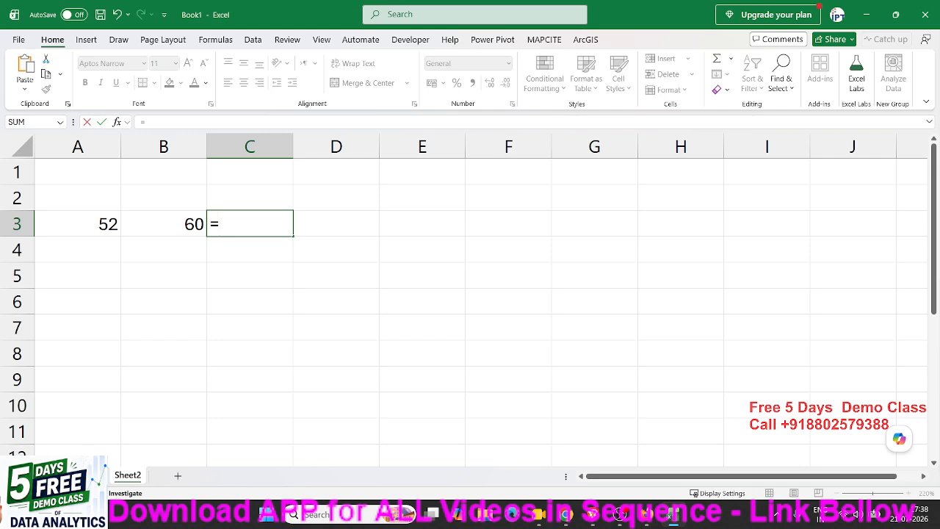
key("alt+Tab")
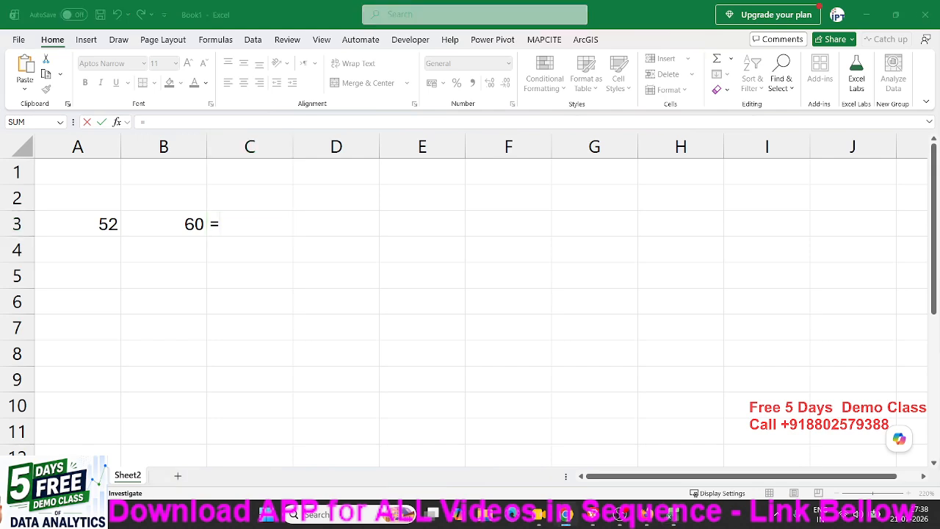
left_click(231, 227)
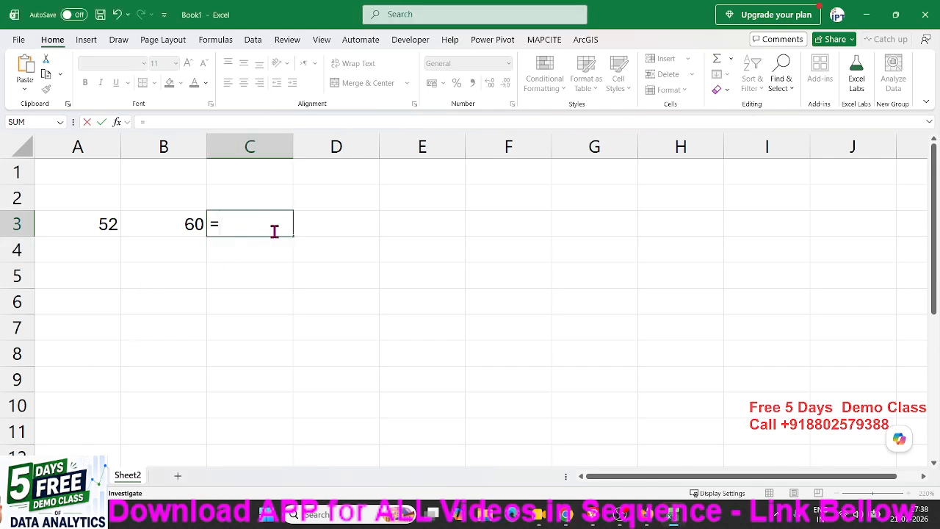
type("SUM(")
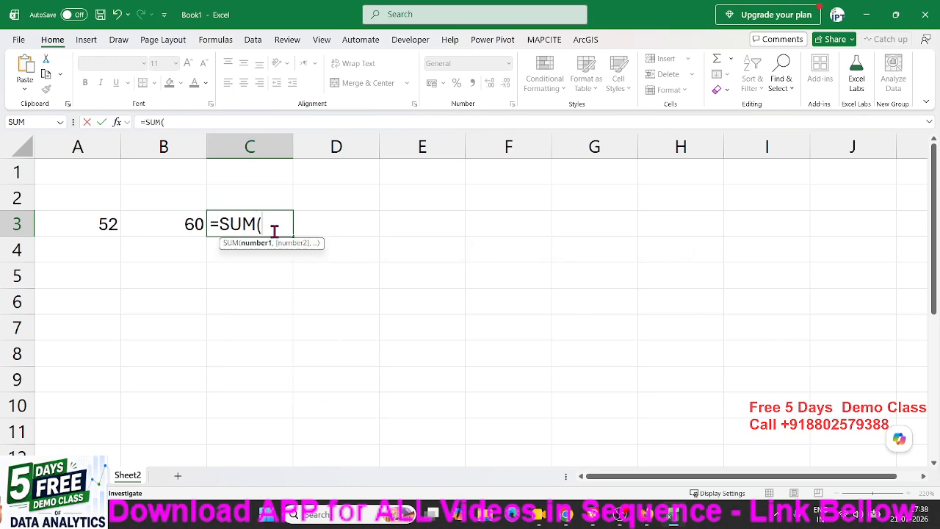
left_click_drag(89, 233, 129, 217)
key("Return")
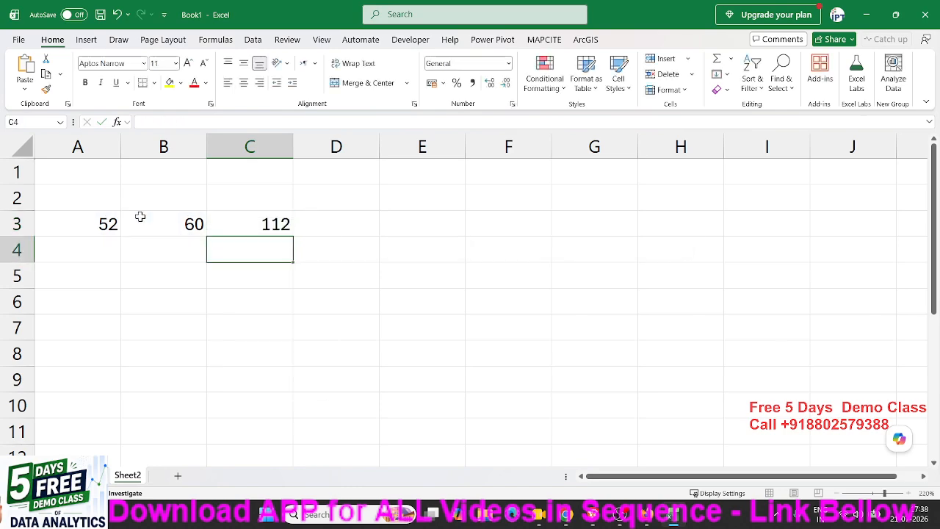
key("Up")
key("F2")
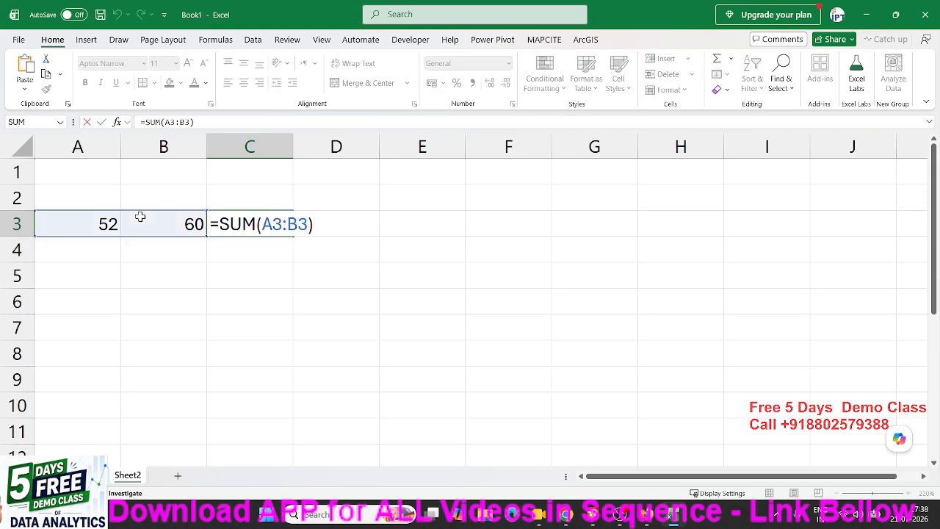
key("Escape")
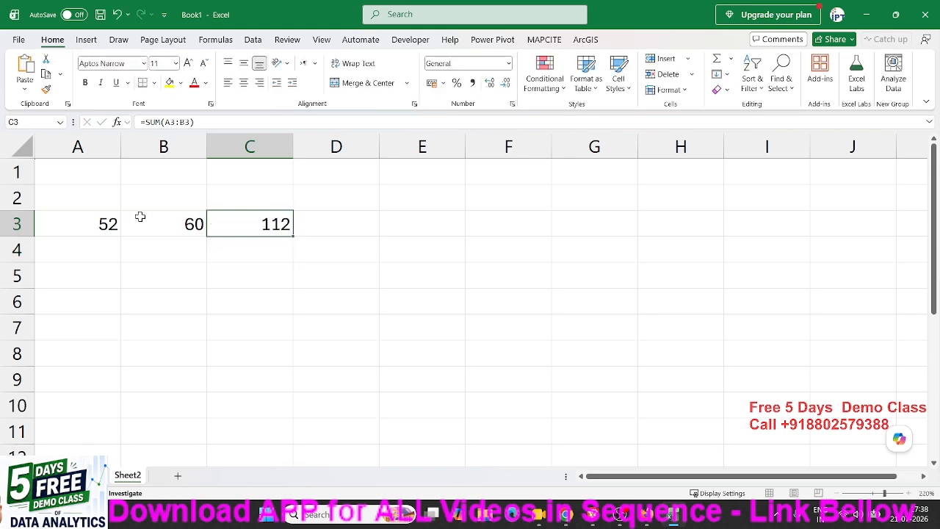
Step: Add the same two numbers in cell D3 with the operator formula =A3+B3
key("Right")
type("=")
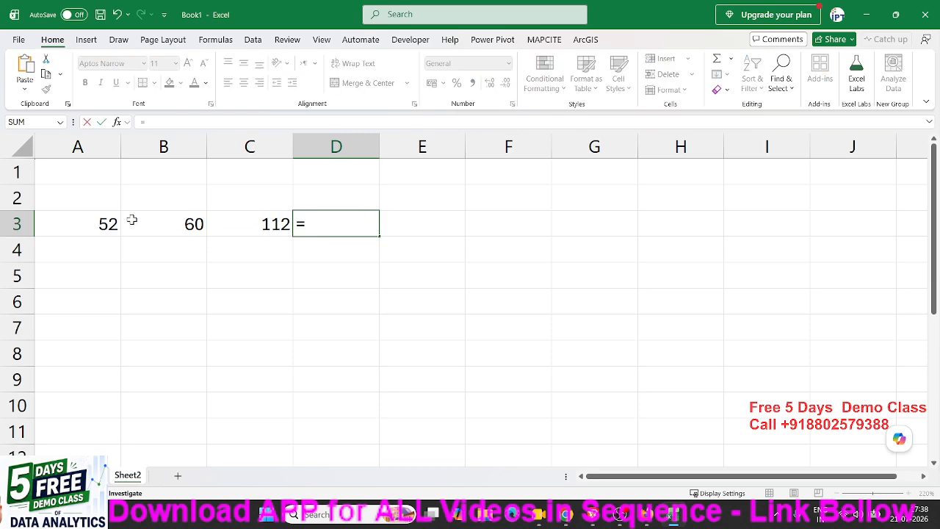
left_click(91, 226)
type("+")
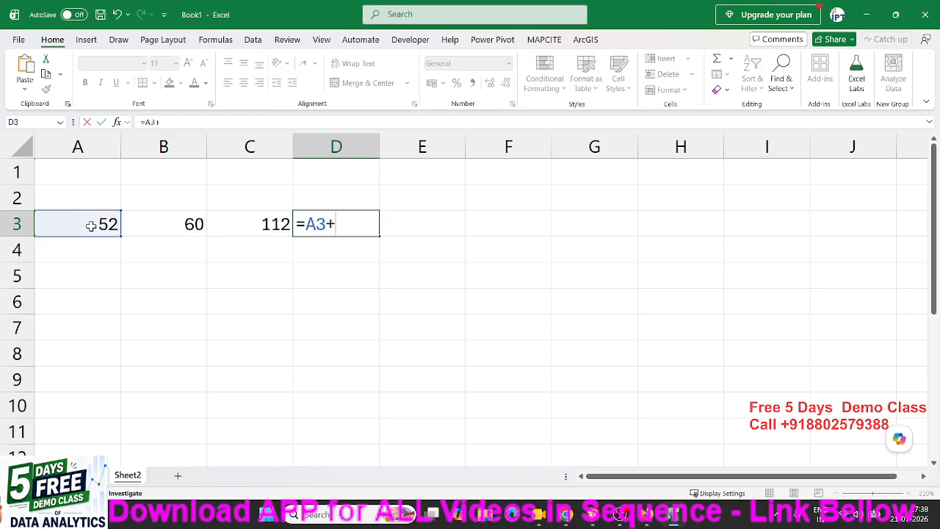
left_click(138, 229)
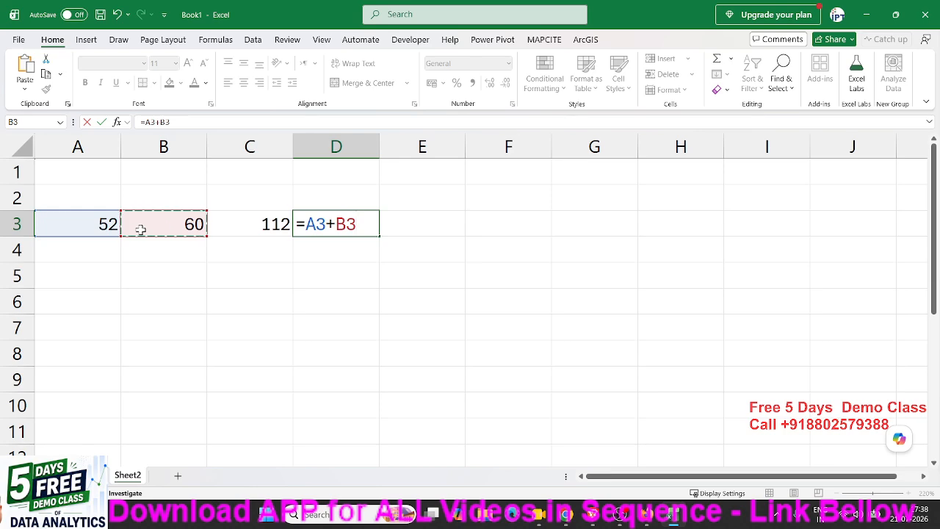
key("Return")
key("Up")
key("Left")
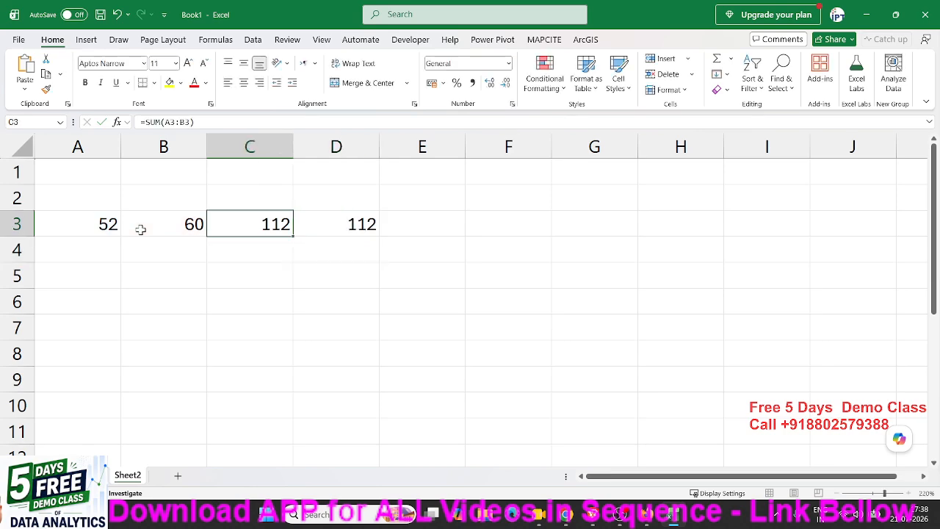
left_click(215, 39)
left_click(186, 79)
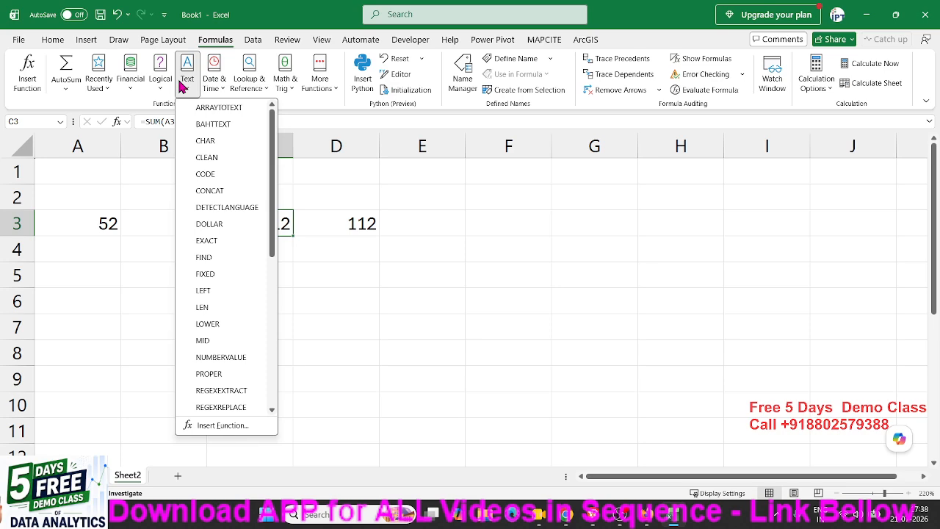
left_click(180, 83)
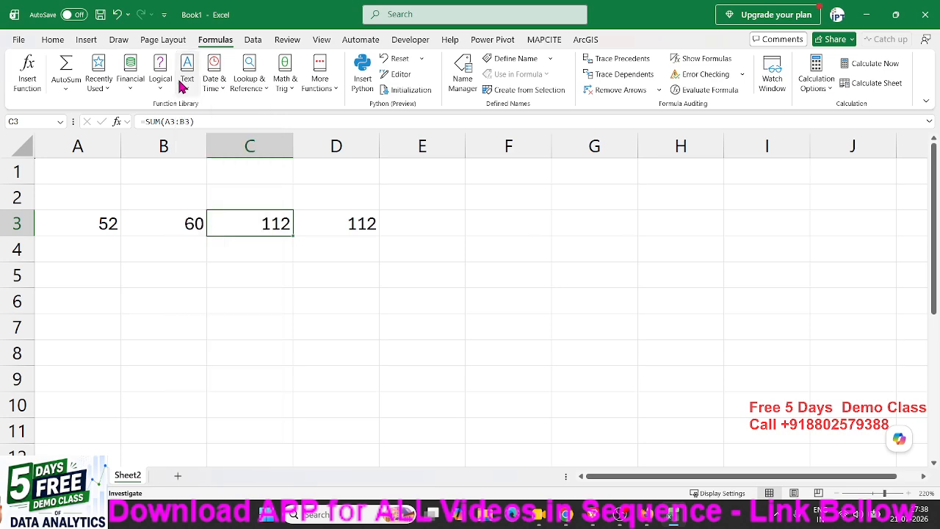
left_click(116, 251)
Step: List the operators +, -, *, / and ^ as text in cells E1 to E5
left_click(453, 175)
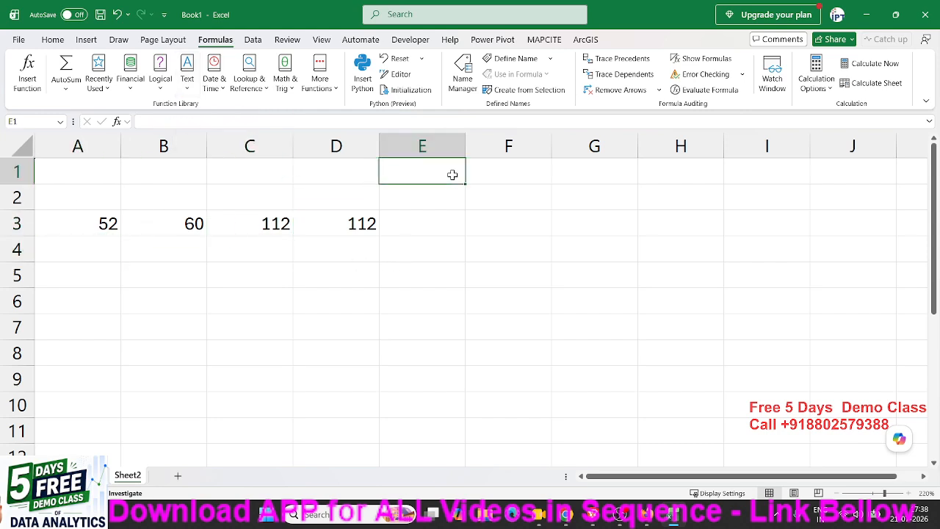
type("'+")
key("Return")
type("'-")
key("Return")
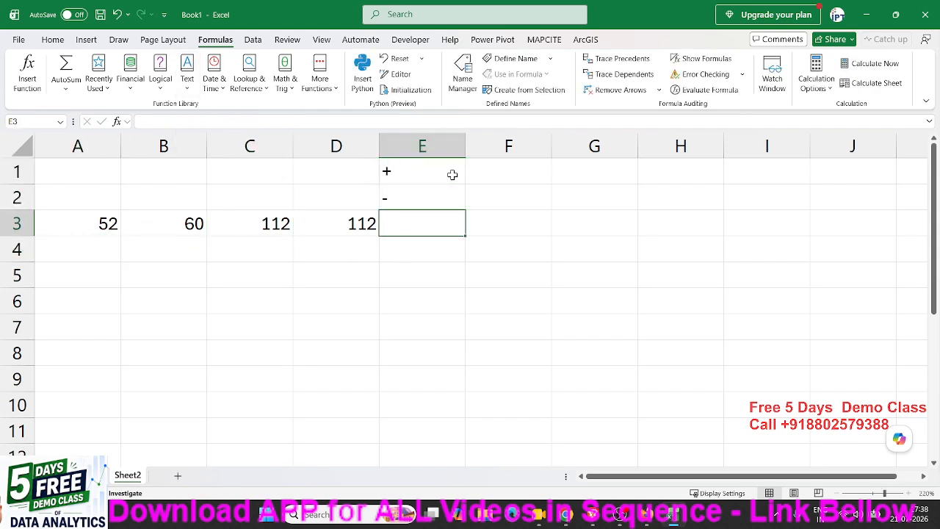
type("'*")
key("Return")
type("'")
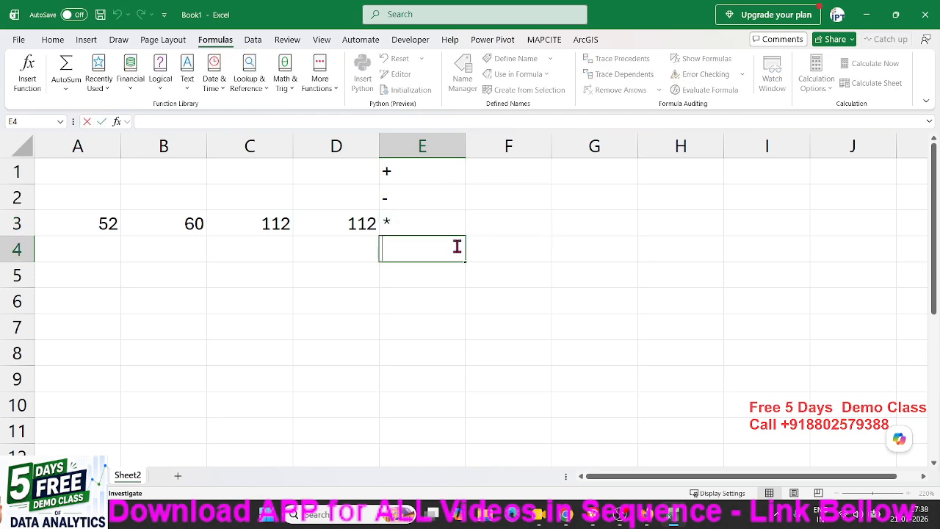
type("/")
key("Return")
type("^")
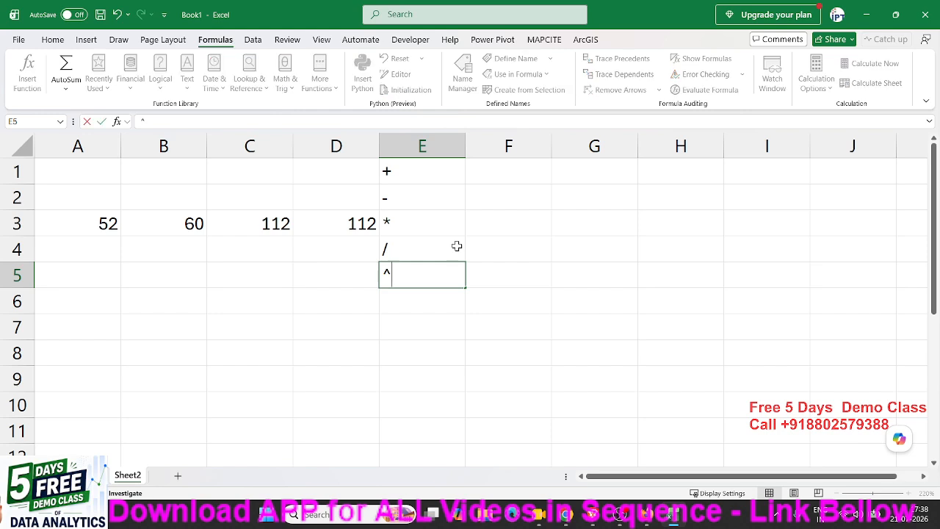
key("Return")
key("Up")
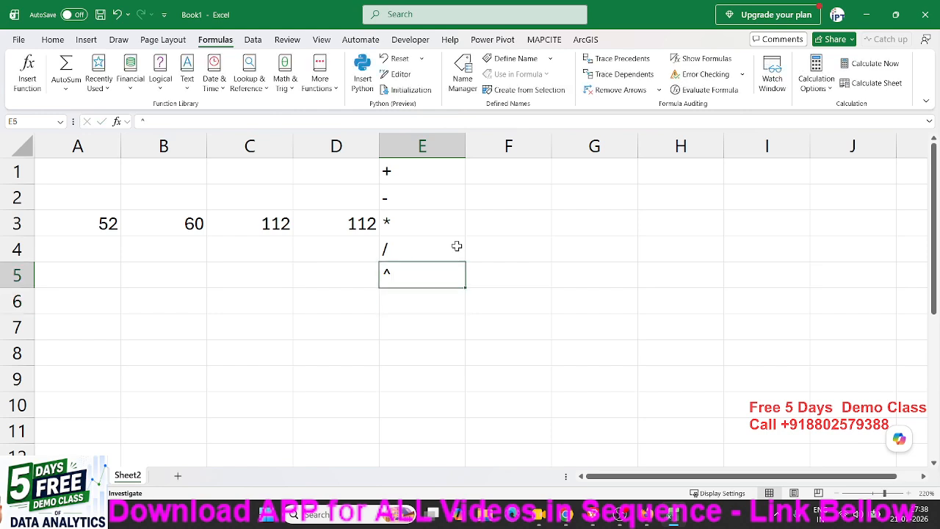
Step: Enter the headings Buy in cell A6 and Sell in cell B6
key("Left")
key("Left")
key("Left")
key("Left")
key("Down")
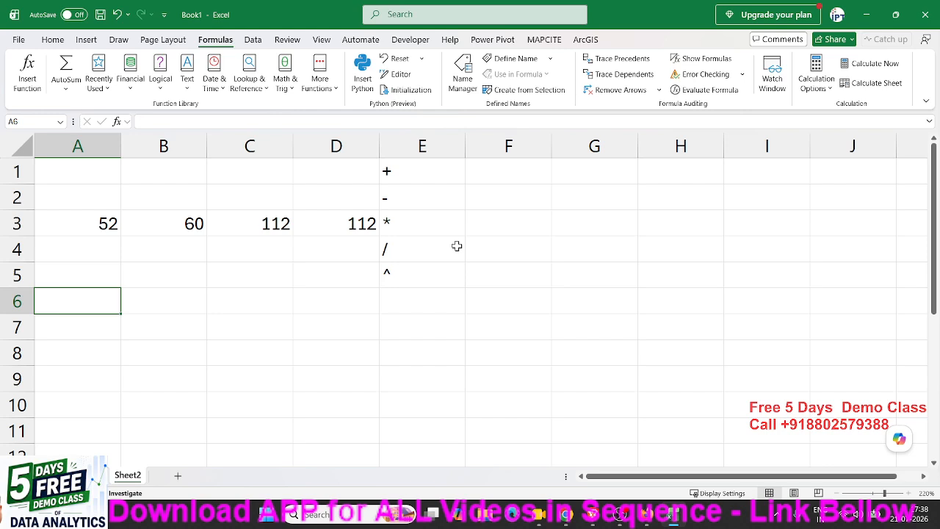
type("bu")
key("Escape")
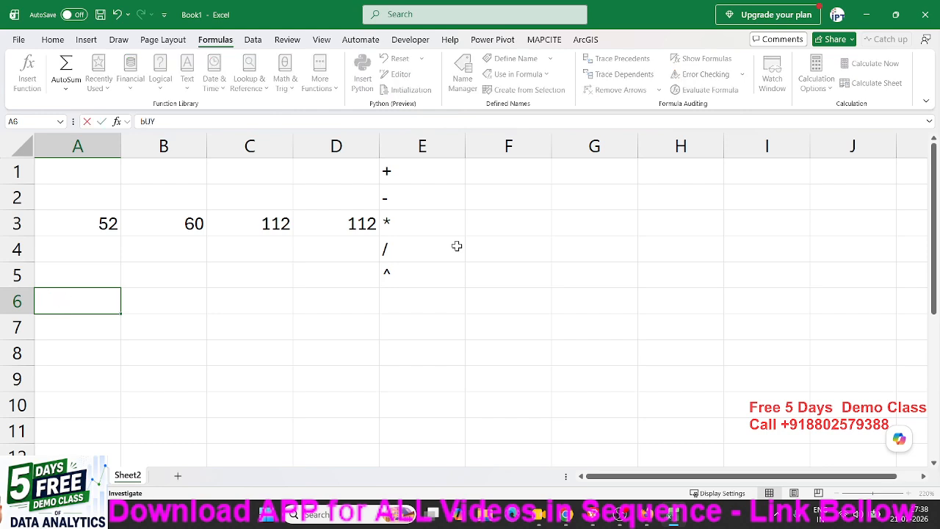
type("Buy")
key("Tab")
type("Sell")
key("Return")
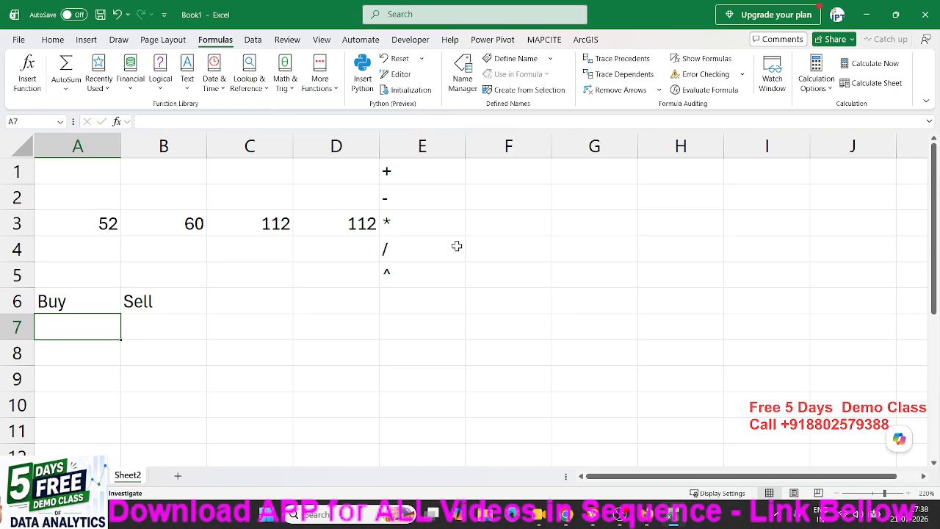
Step: Enter 50 under Buy and 55 under Sell, and add the heading Profit % in cell C6
type("50")
key("Tab")
type("55")
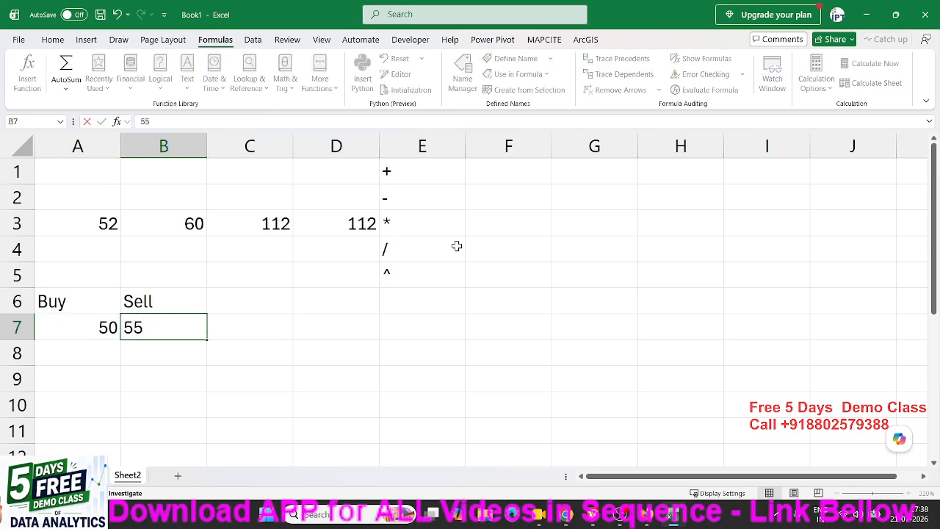
key("Tab")
key("Up")
type("Pr")
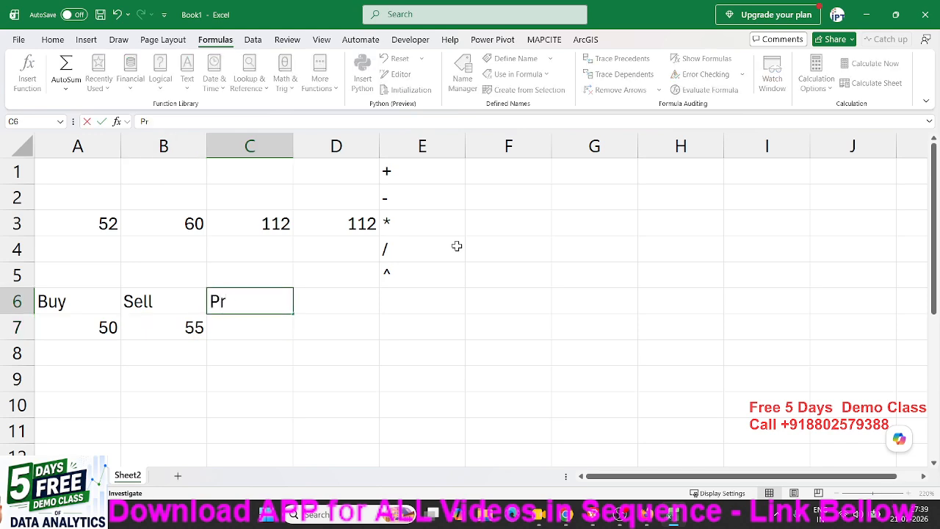
type("ofit %")
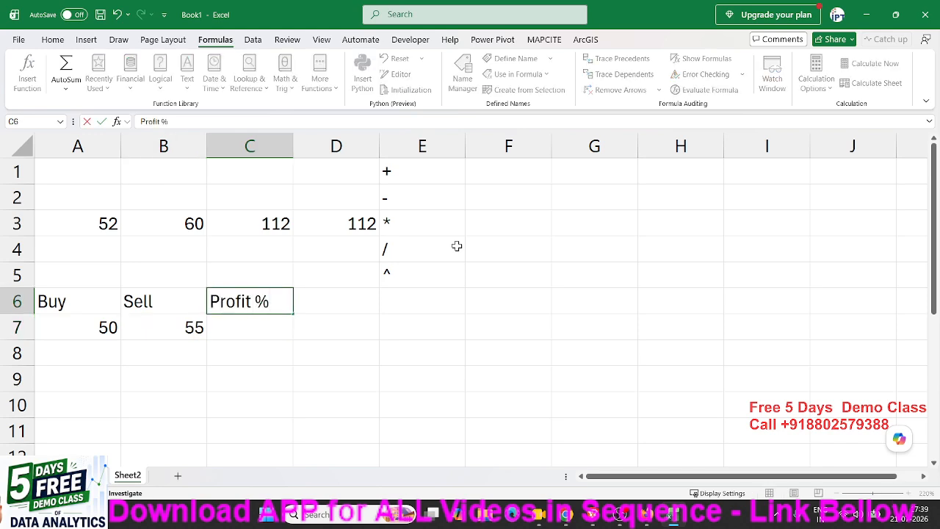
key("Return")
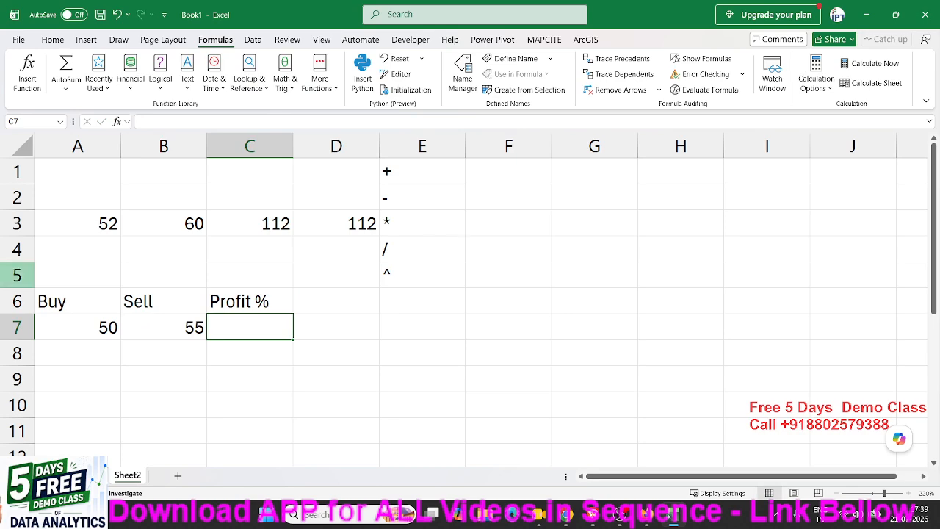
Step: Look through the text and lookup function categories, inspect the SUM formula in C3, and return to cell C7
left_click(157, 88)
left_click(193, 89)
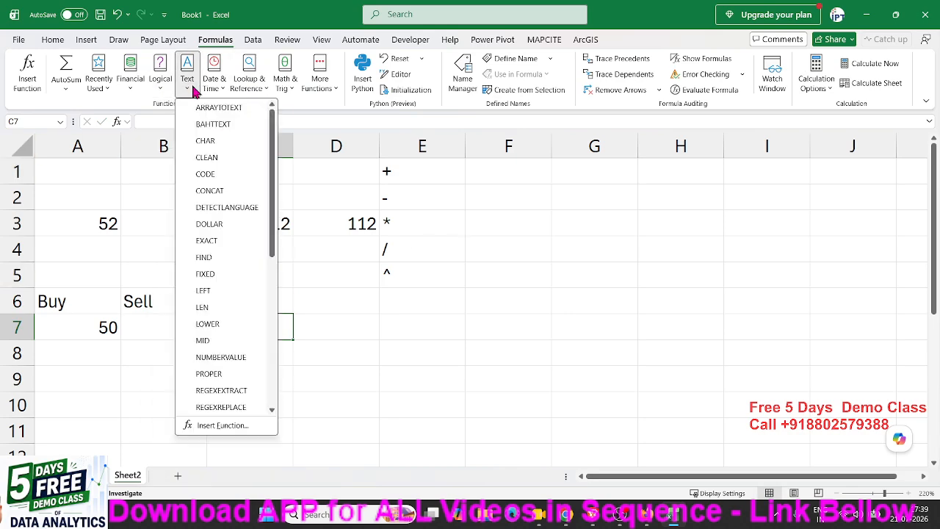
left_click(204, 89)
left_click(227, 89)
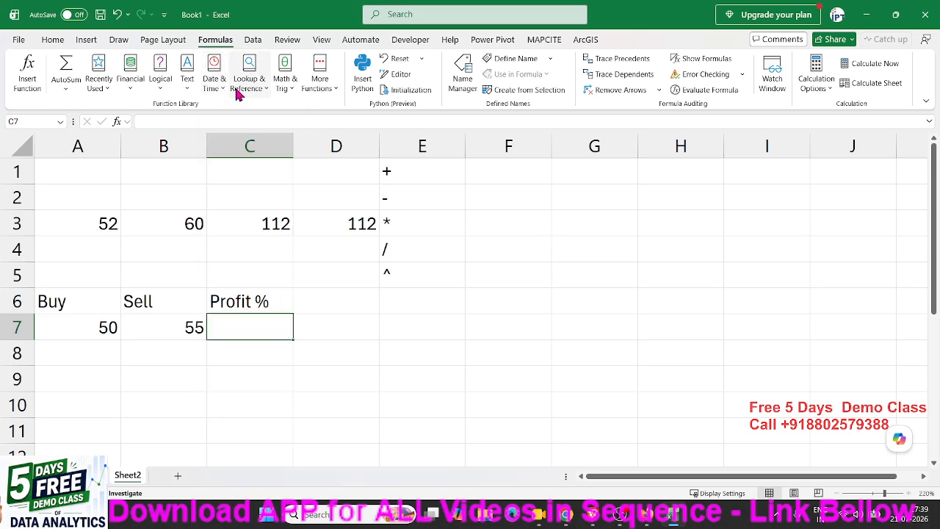
left_click(237, 90)
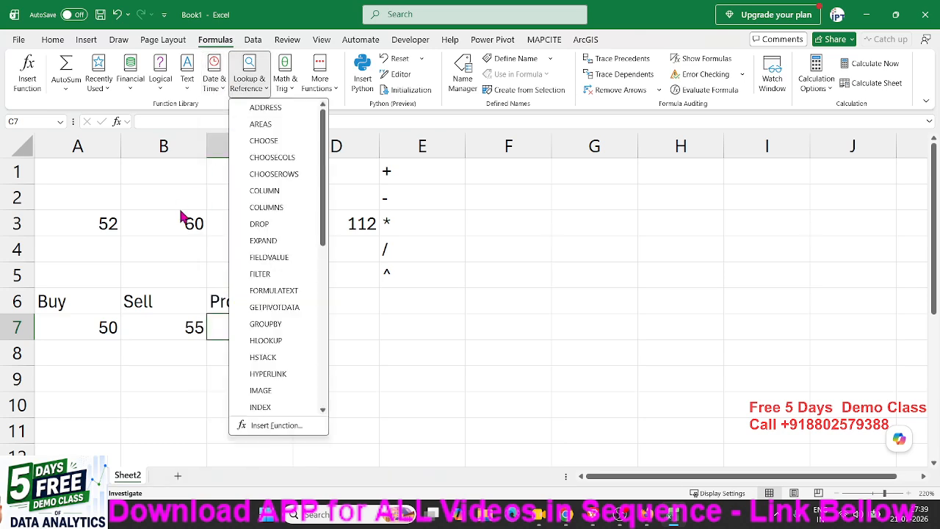
left_click(219, 239)
left_click(256, 225)
double_click(258, 226)
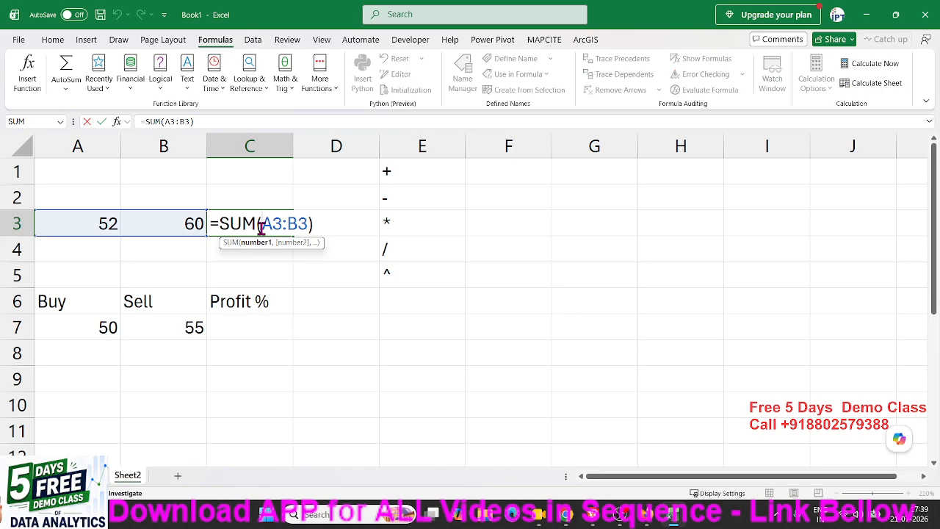
key("Return")
left_click(245, 319)
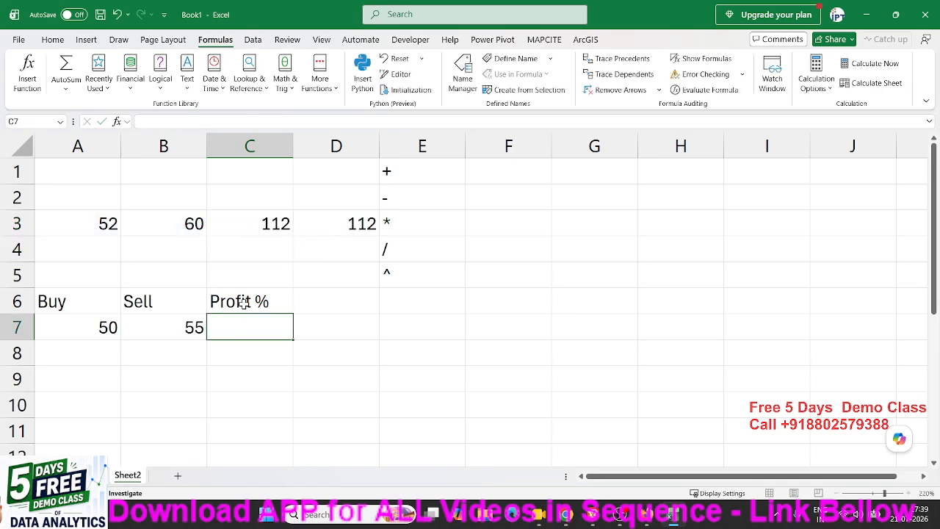
Step: Handwrite "S - B" in orange ink on the empty cells beside the operator list
left_click(120, 39)
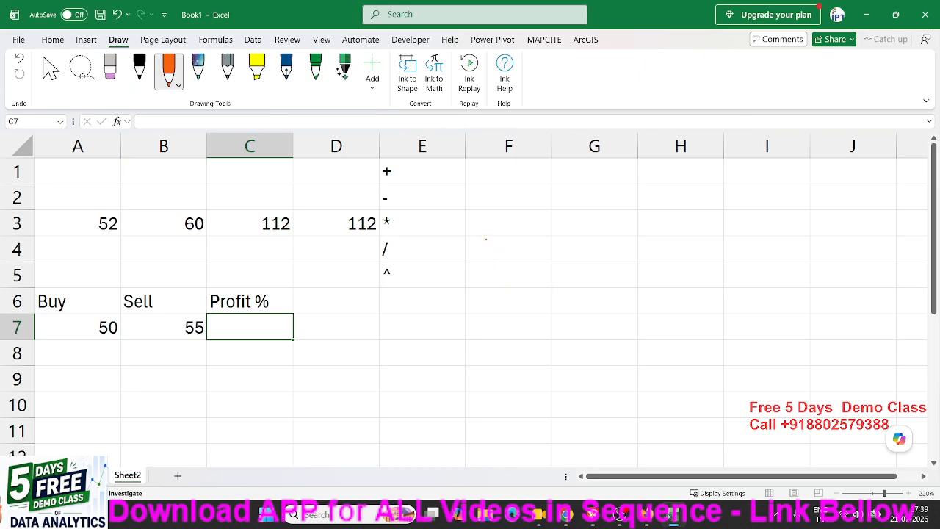
mouse_move(490, 226)
left_mouse_down()
mouse_move(453, 241)
mouse_move(452, 293)
left_mouse_up()
mouse_move(508, 262)
left_mouse_down()
mouse_move(535, 260)
mouse_move(558, 284)
left_mouse_up()
left_click_drag(557, 233, 563, 282)
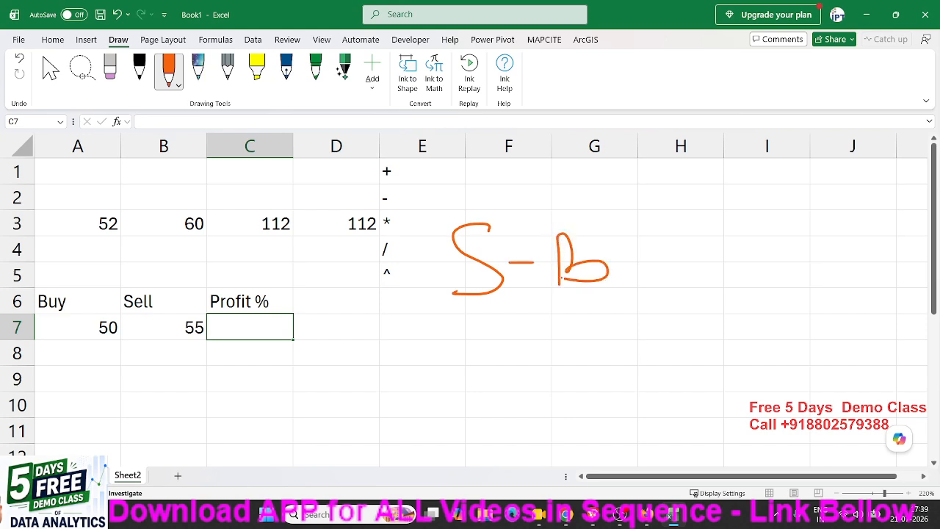
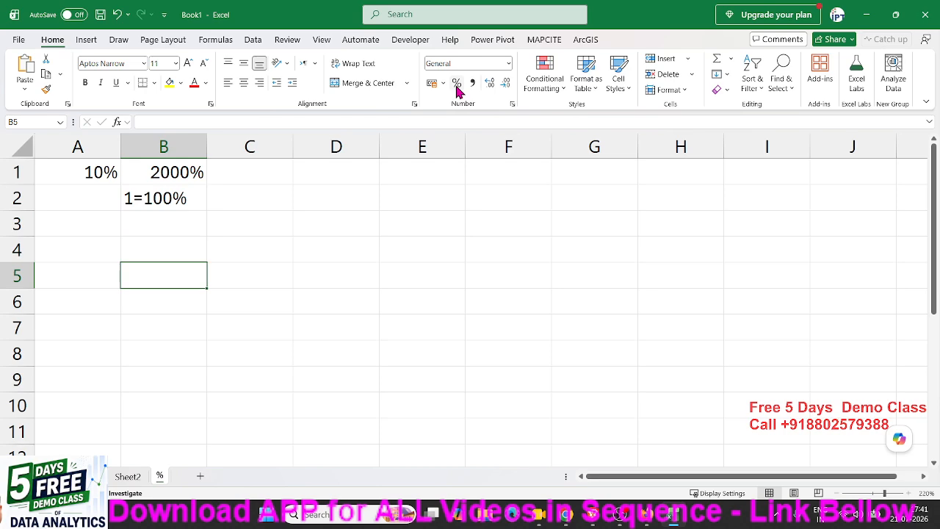
Step: On the % sheet, enter 500 in cell B5 and 30% in cell C5
key("BackSpace")
key("Tab")
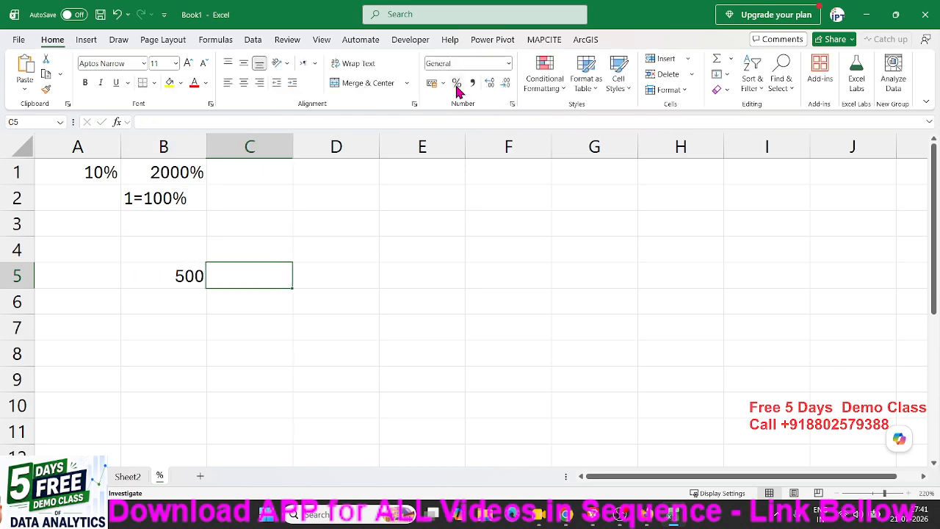
type("30&")
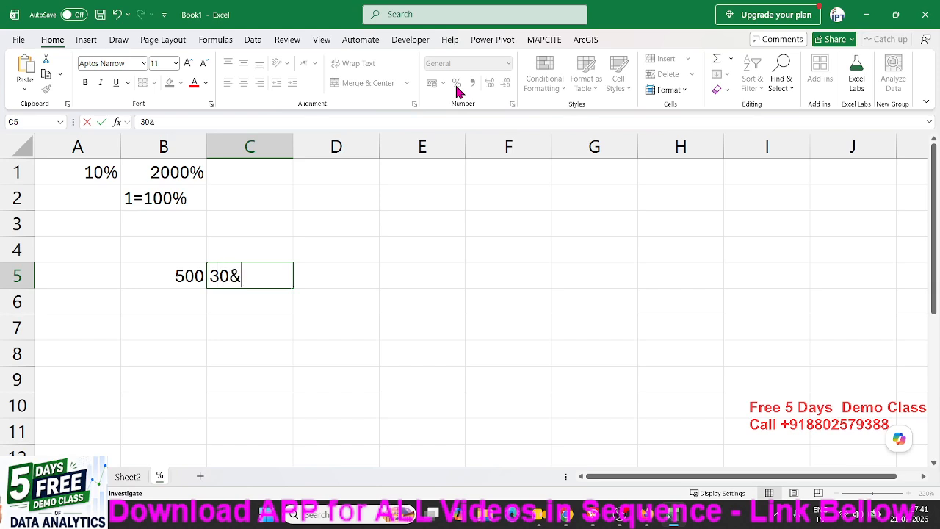
key("BackSpace")
type("%")
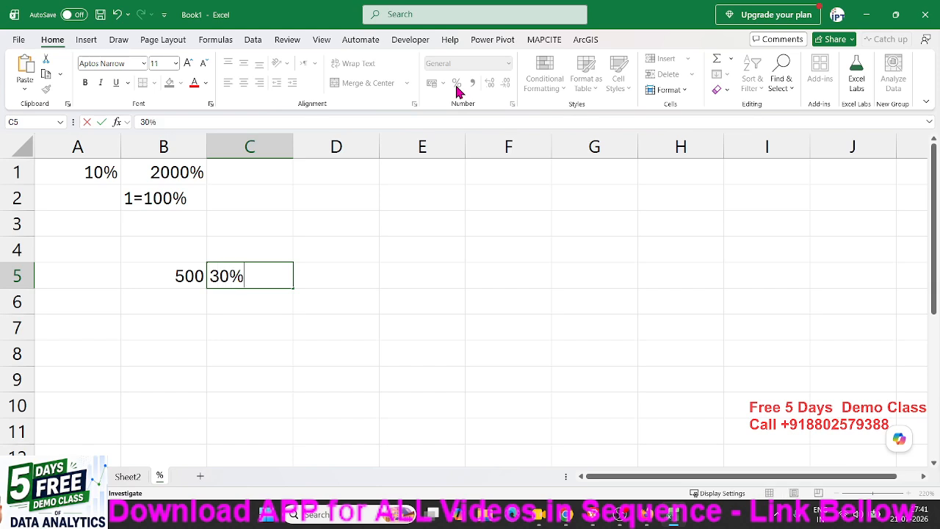
key("Tab")
Step: Calculate the percentage amount in cell D5 with the formula =B5*C5
type("=")
key("Left")
key("Left")
type("*")
key("Left")
key("Return")
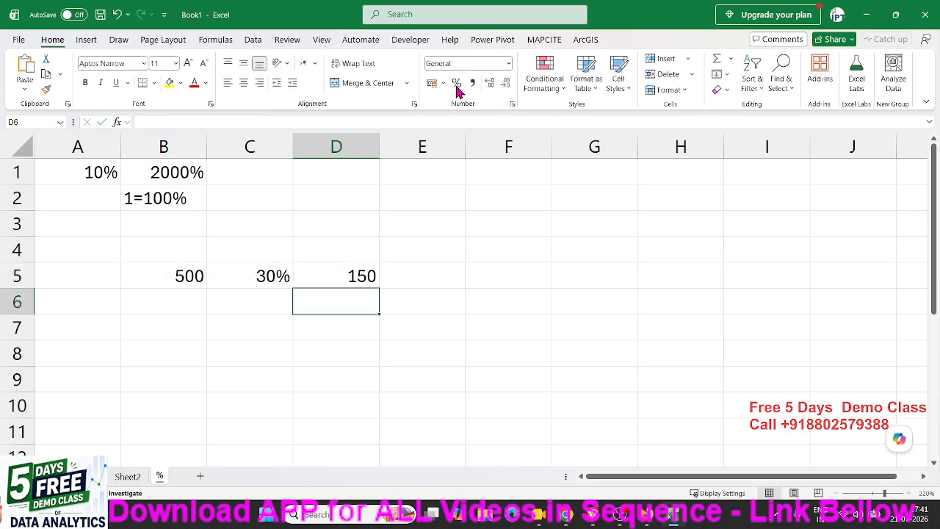
Step: Enter 30 without a percent sign in cell C6 and the formula =B5*C6/100 in D6
key("Left")
type("30")
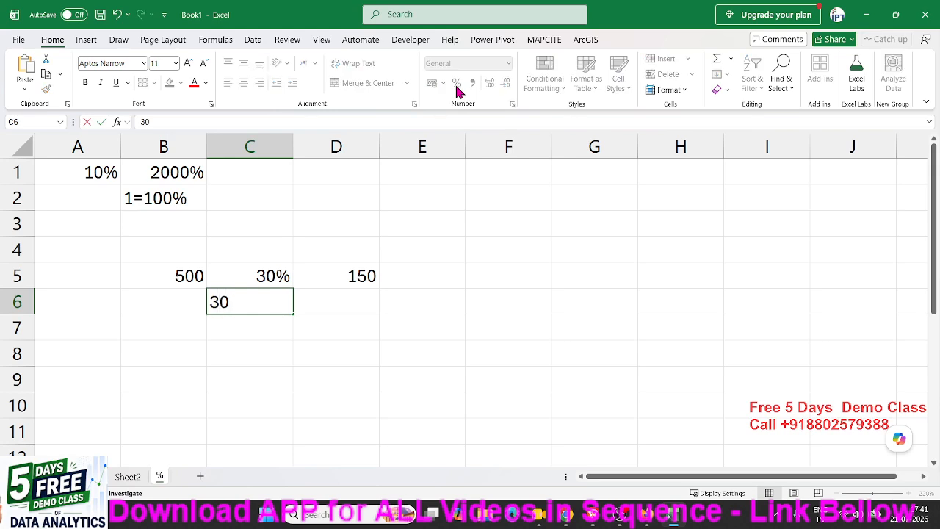
key("Right")
type("=")
key("Left")
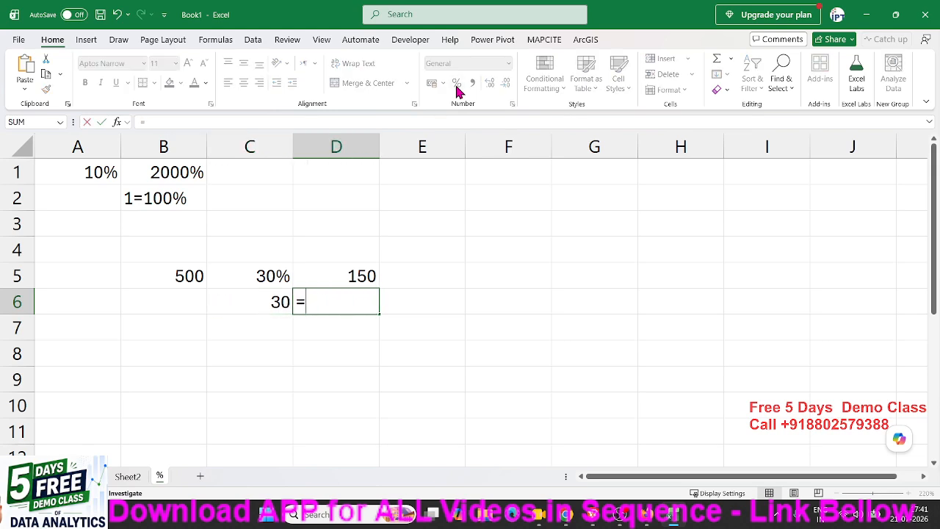
key("Left")
key("Up")
type("*")
key("Left")
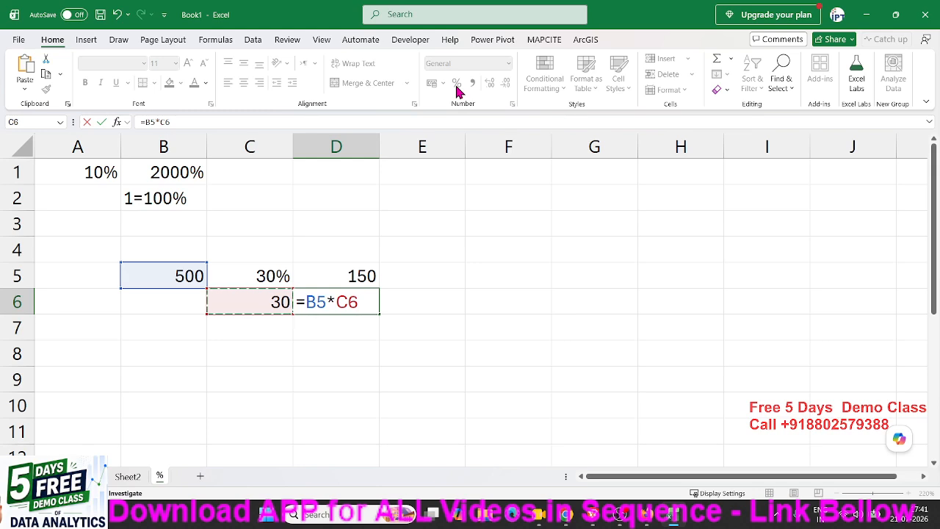
type("/100")
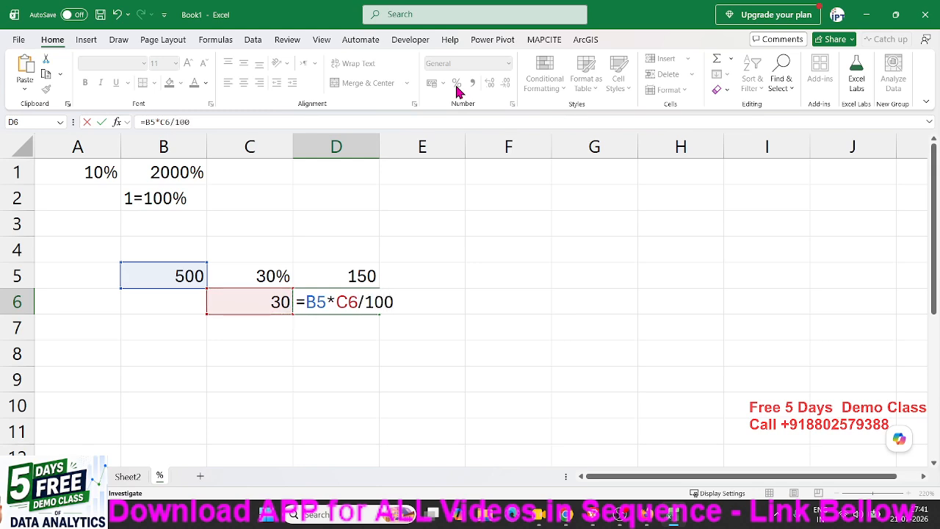
key("Return")
key("Up")
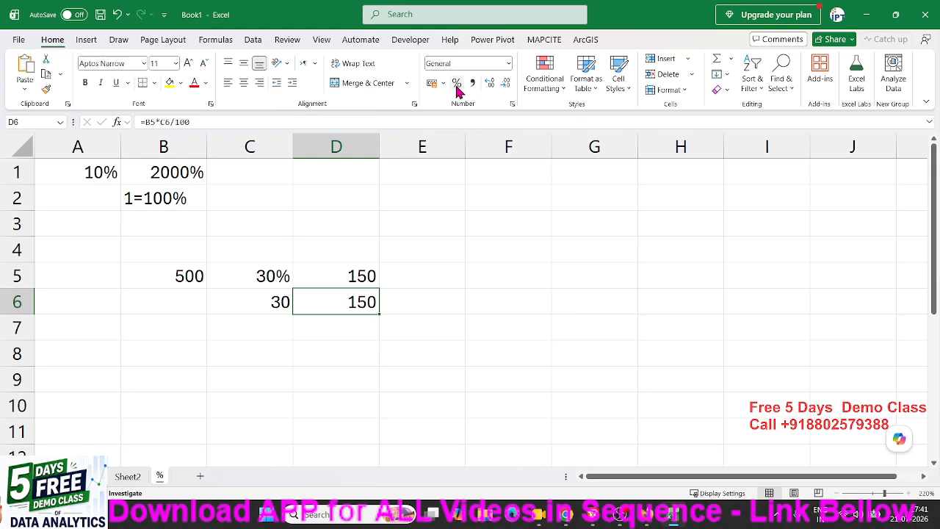
Step: Enter 600 in cell B8 and 480 in cell C8
left_click(160, 350)
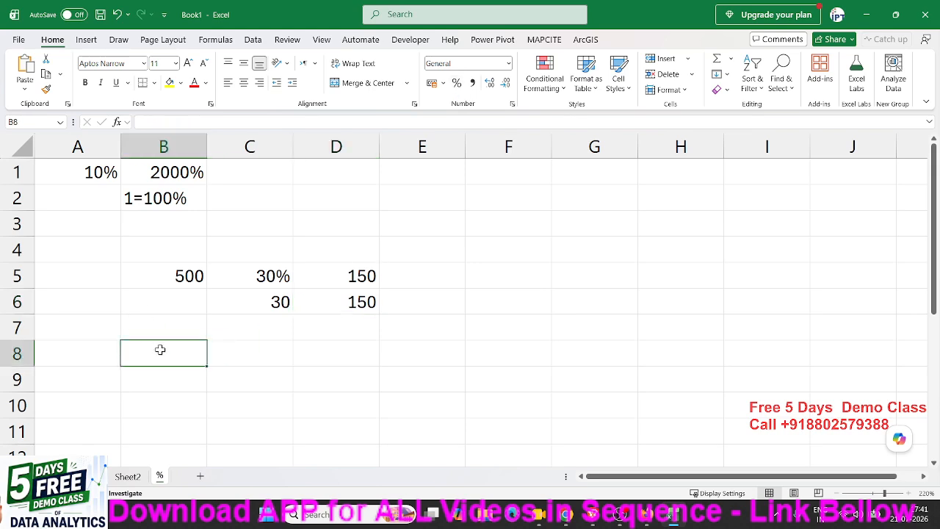
type("600")
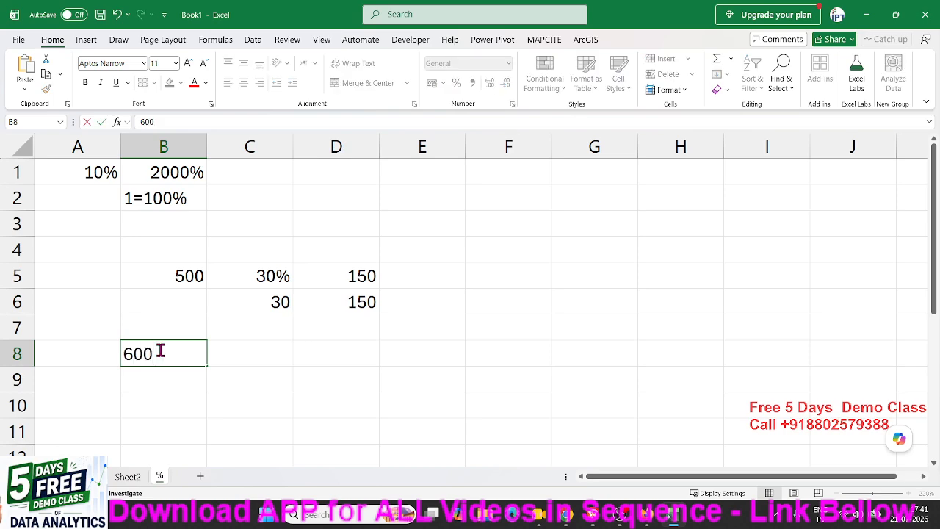
key("Tab")
type("480")
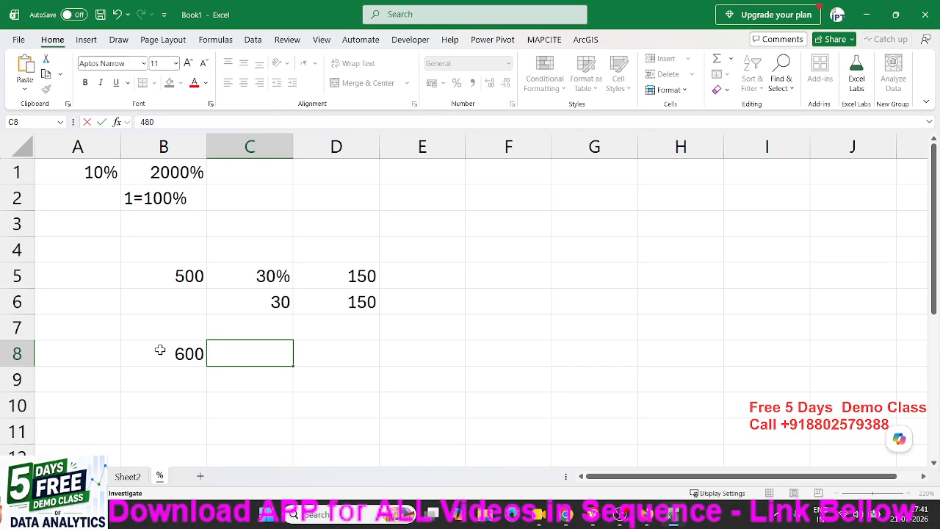
key("Tab")
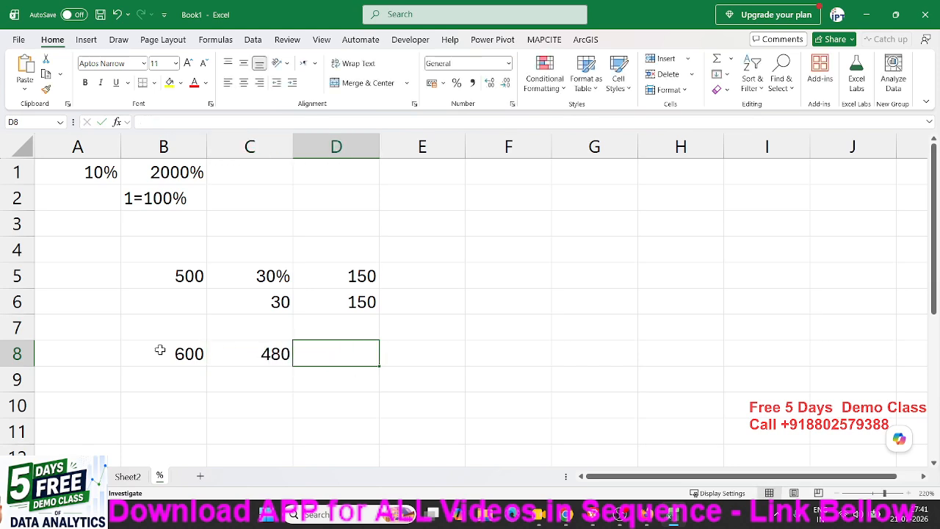
Step: Divide C8 by B8 in cell D8 and format the result as a percentage
type("=")
key("Left")
type("/")
key("Left")
key("Left")
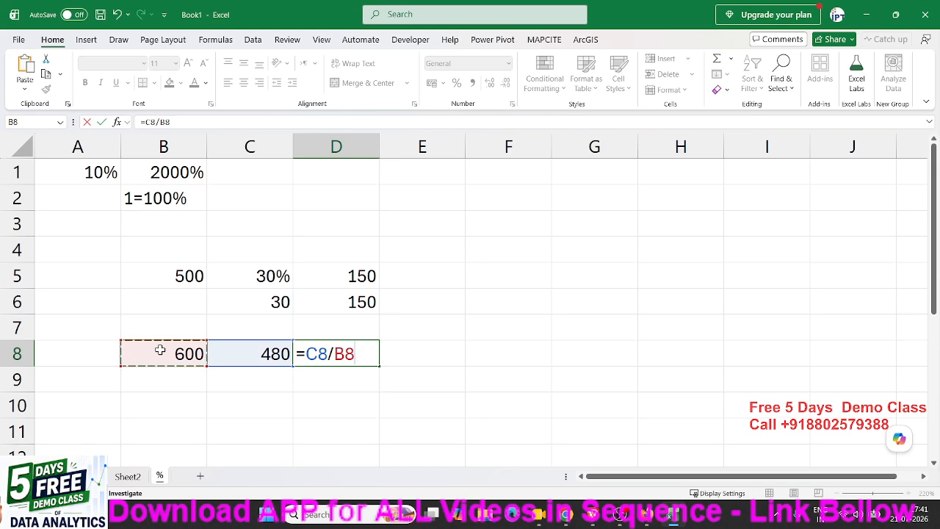
key("Return")
key("Up")
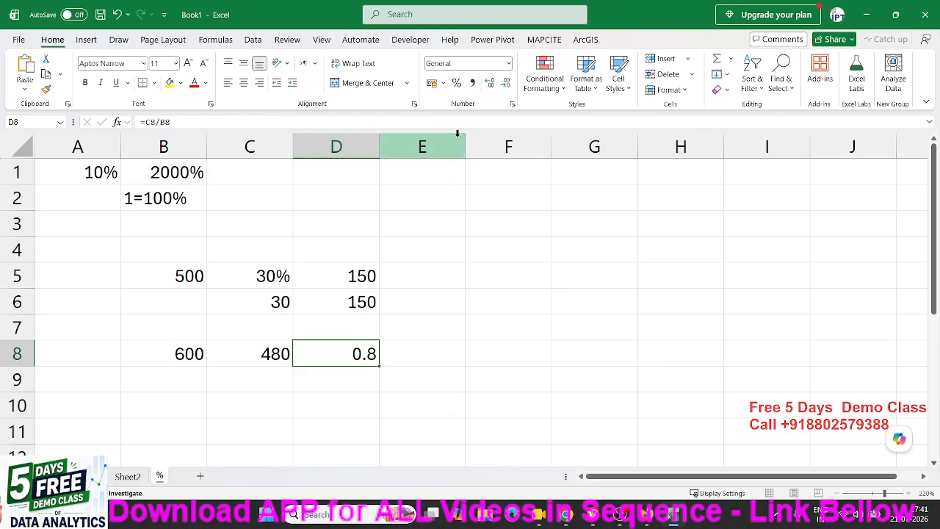
left_click(456, 83)
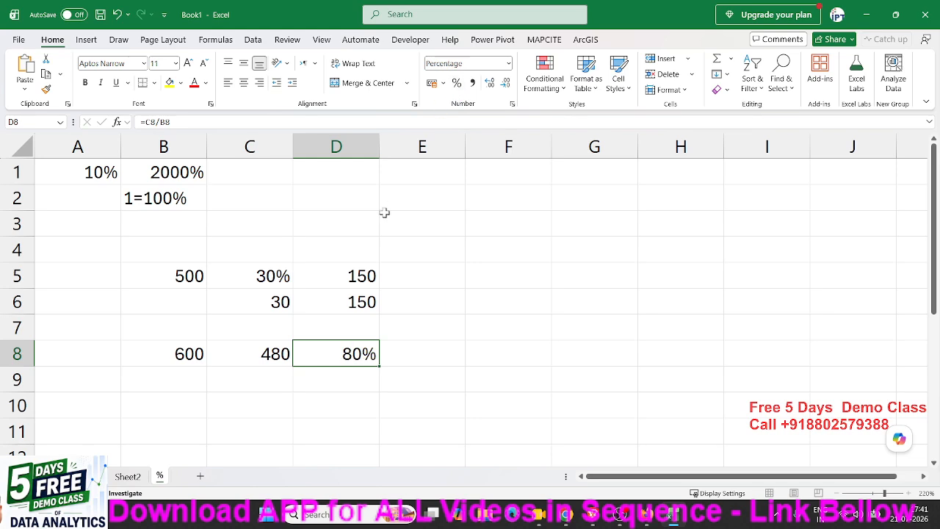
Step: Enter the plain number 80 in cell F8
left_click(437, 352)
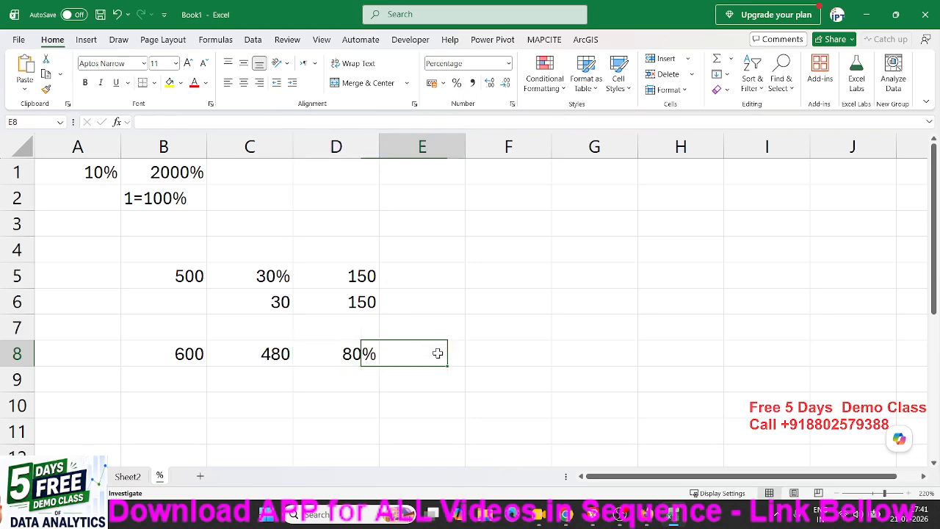
left_click(470, 353)
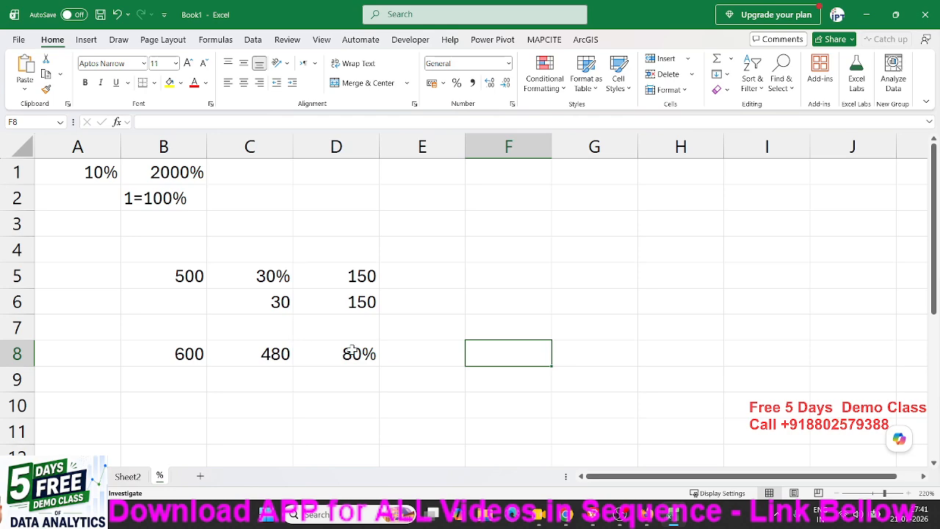
type("80")
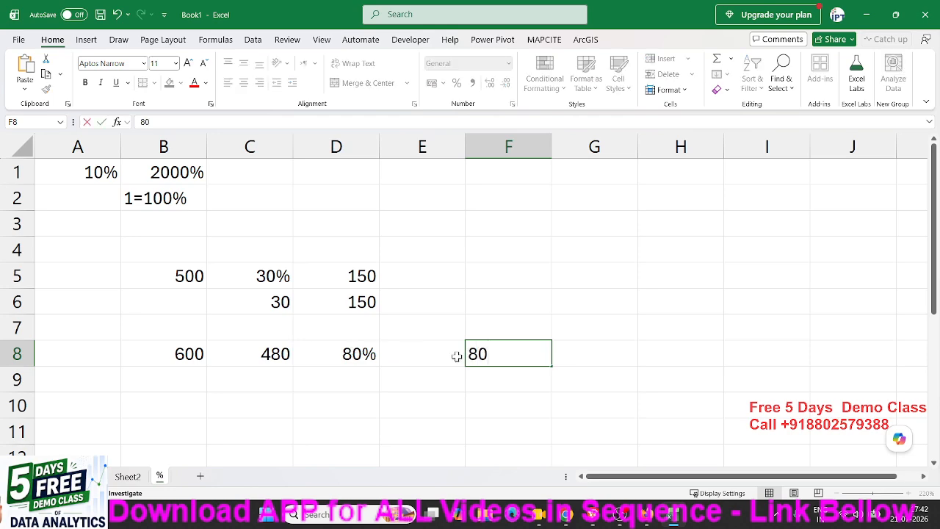
key("Return")
Step: Show cell D8 in the General number format and restore its percent format
key("Up")
key("Left")
key("Left")
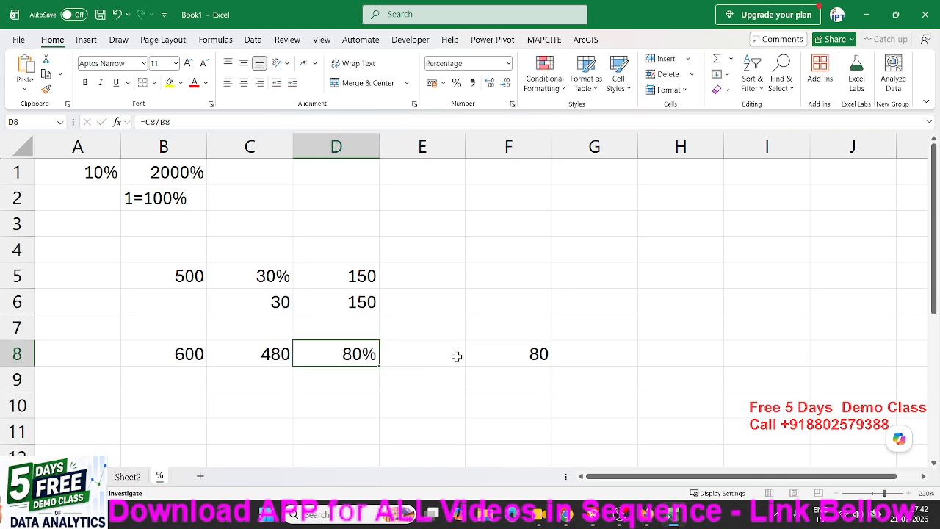
left_click(510, 65)
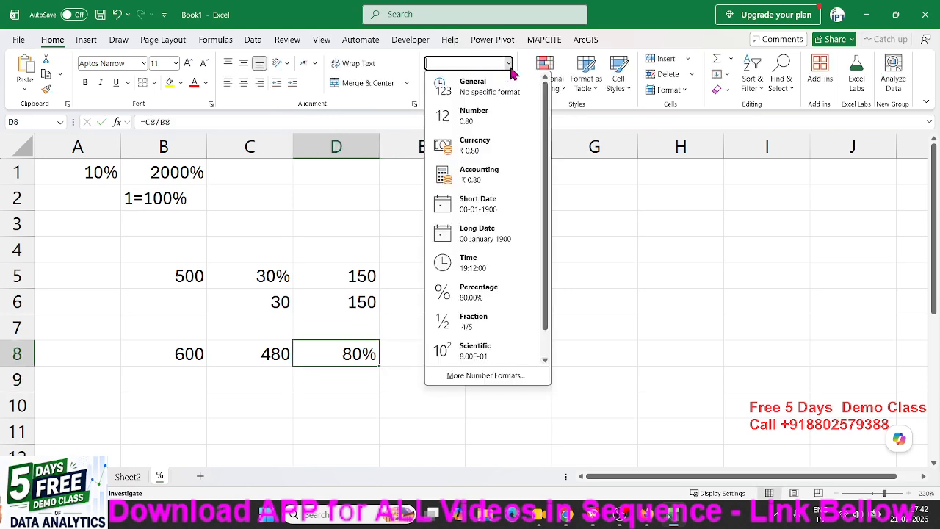
left_click(481, 86)
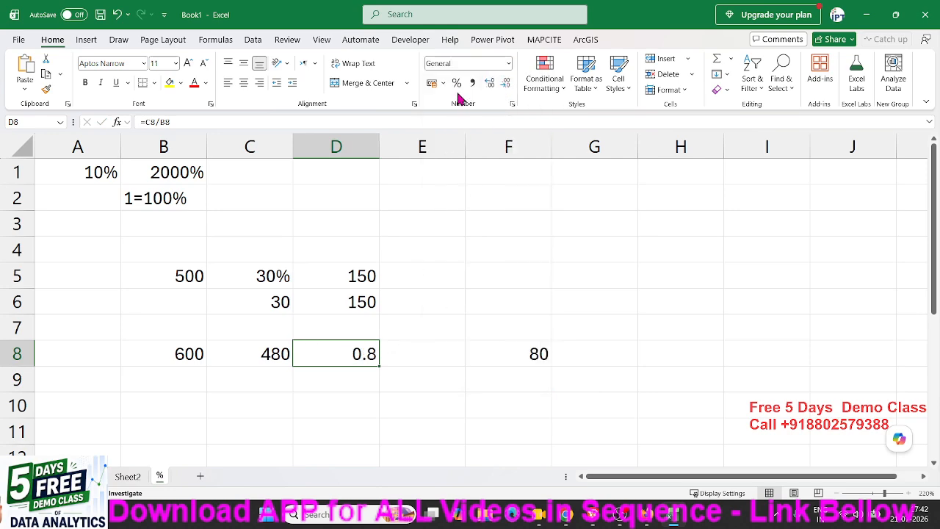
left_click(510, 64)
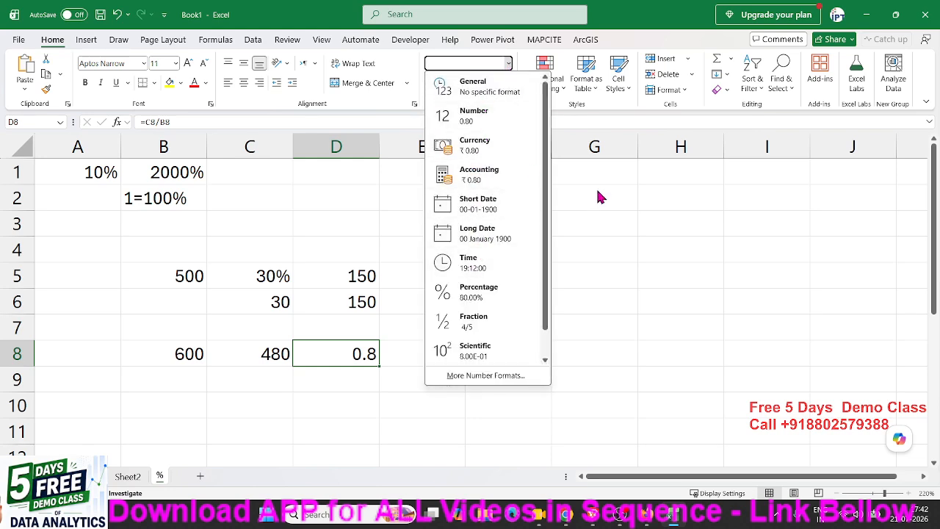
left_click(639, 199)
left_click(458, 85)
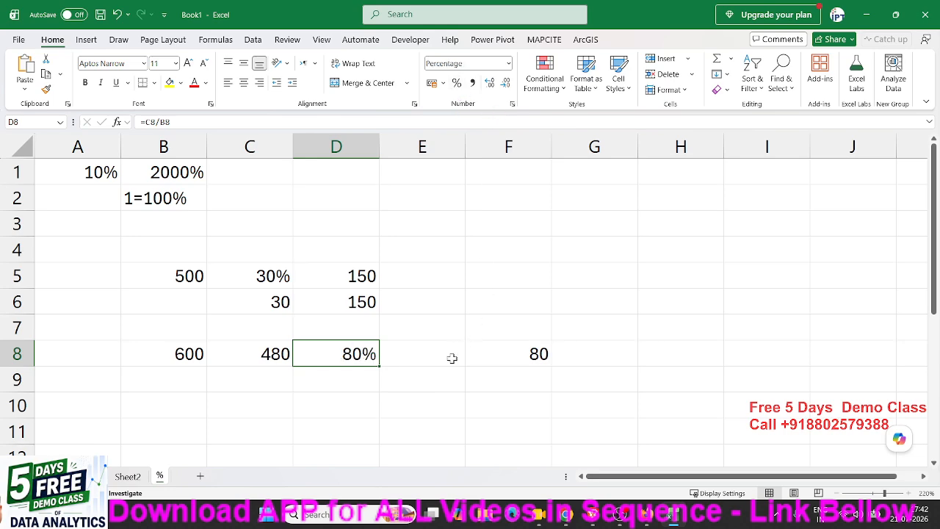
Step: Replace the content of cell F8 with the formula =D8*100
left_click(486, 357)
type("=")
key("Left")
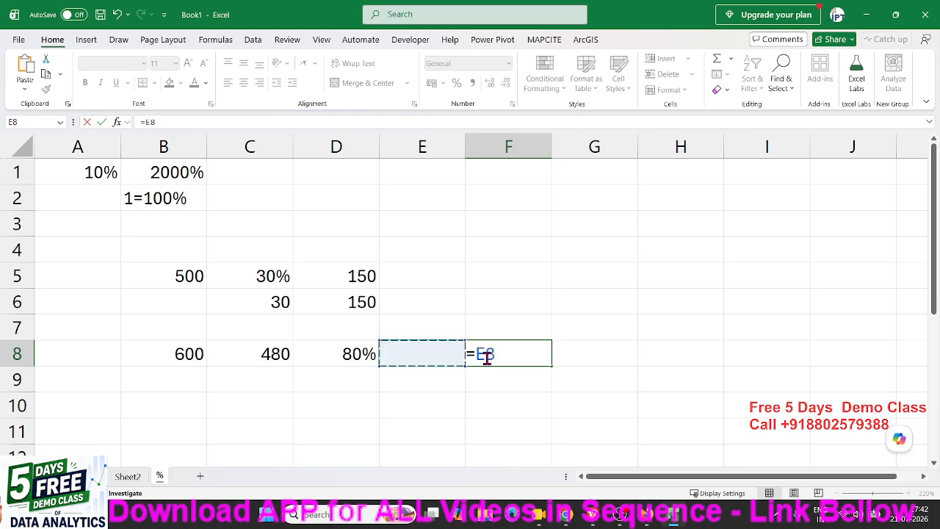
key("Left")
type("*100")
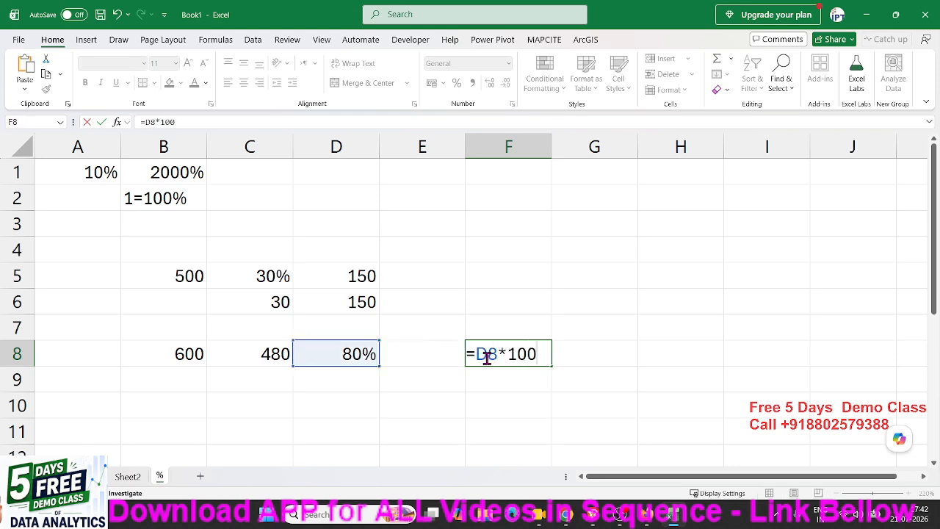
key("Return")
left_click(486, 358)
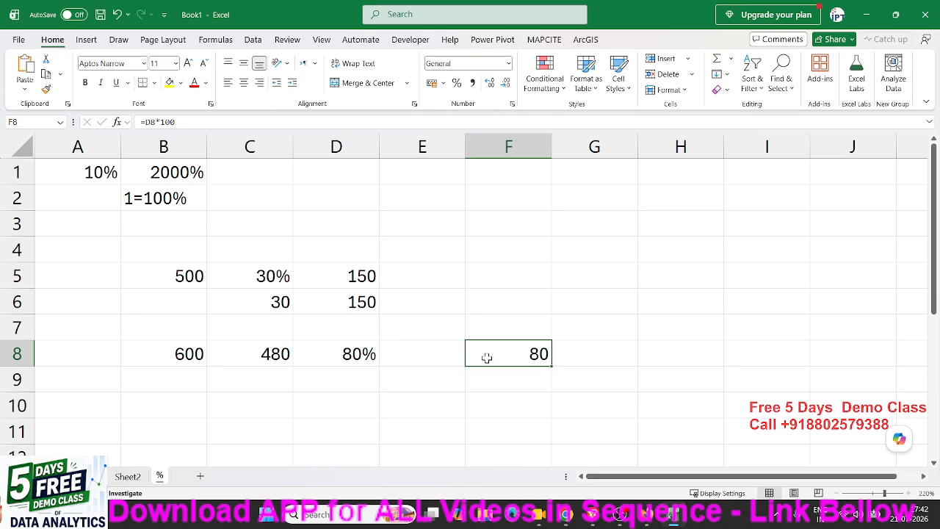
Step: Enter the heading old in cell B11 and the value 600 in B12 below it
left_click(129, 434)
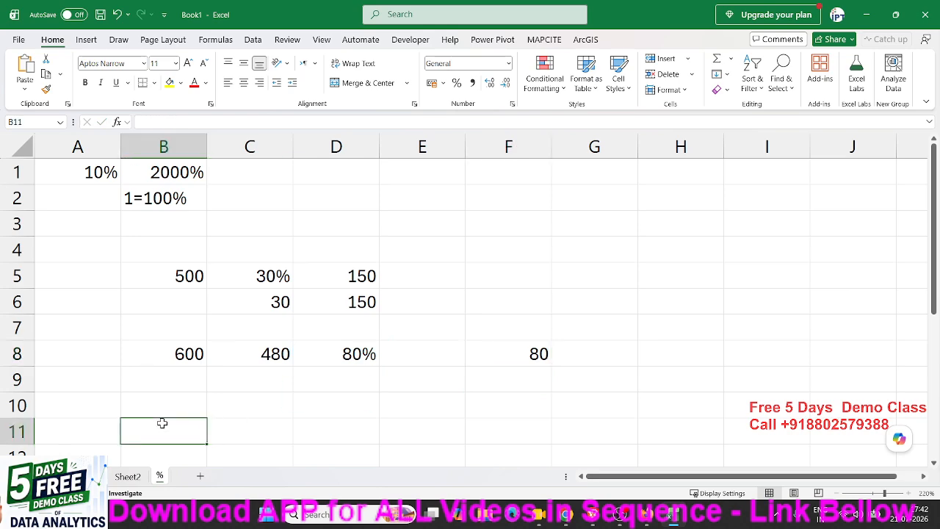
scroll(166, 380, "down", 2)
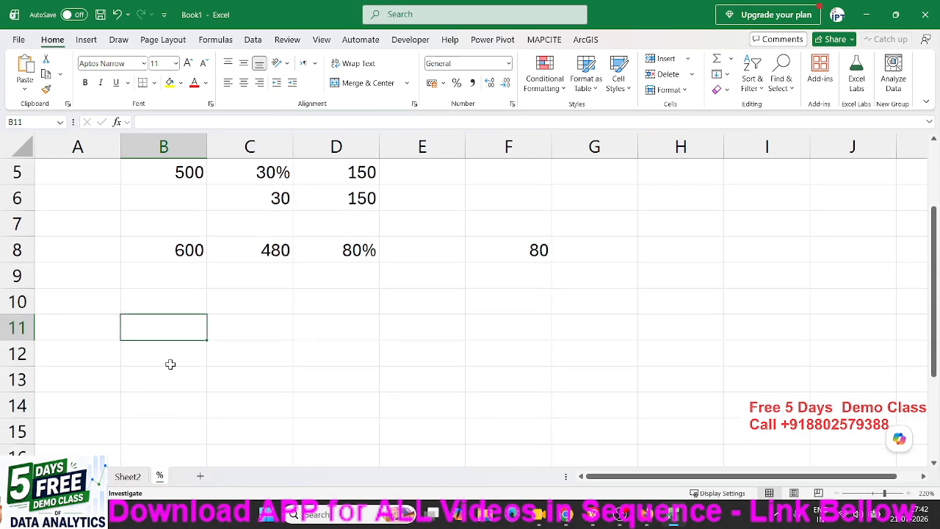
type("old")
key("Return")
type("500")
key("Escape")
type("600")
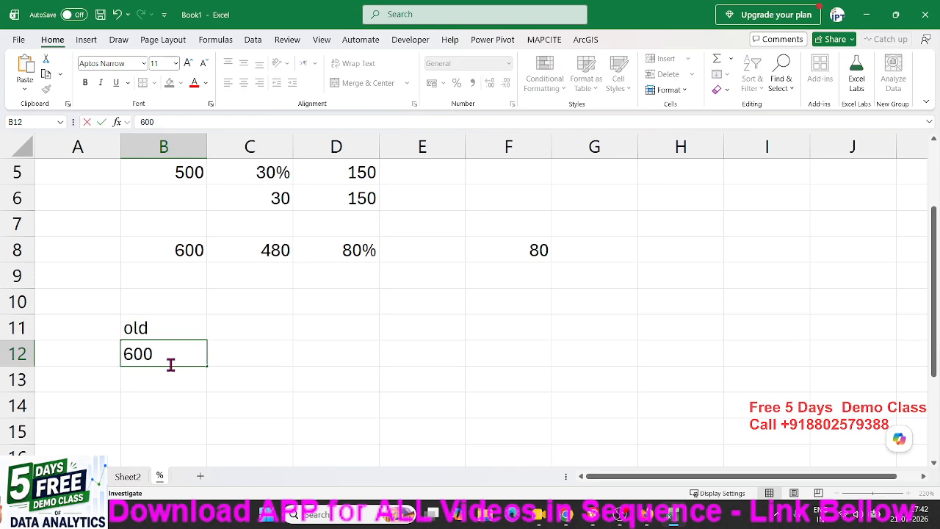
key("Tab")
Step: Enter 20% in cell C12 beside the old value
key("Up")
key("Down")
type("20%")
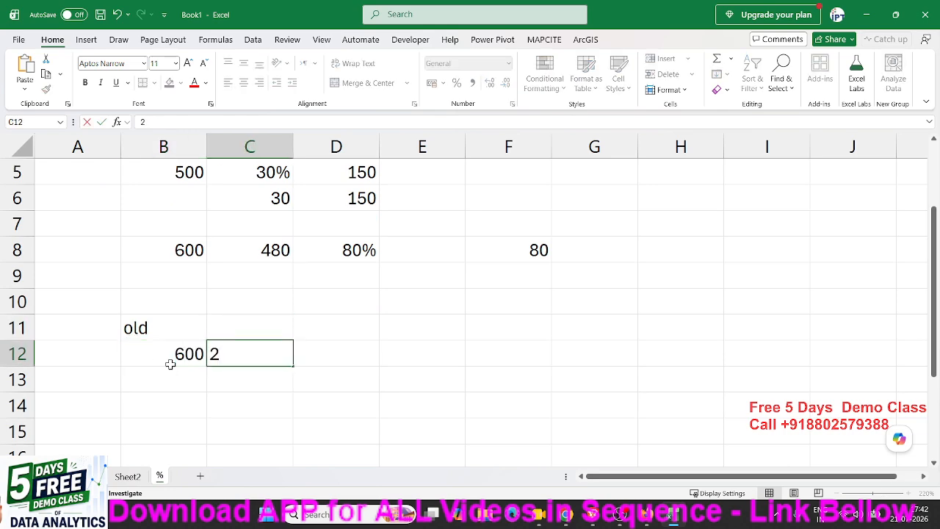
key("Tab")
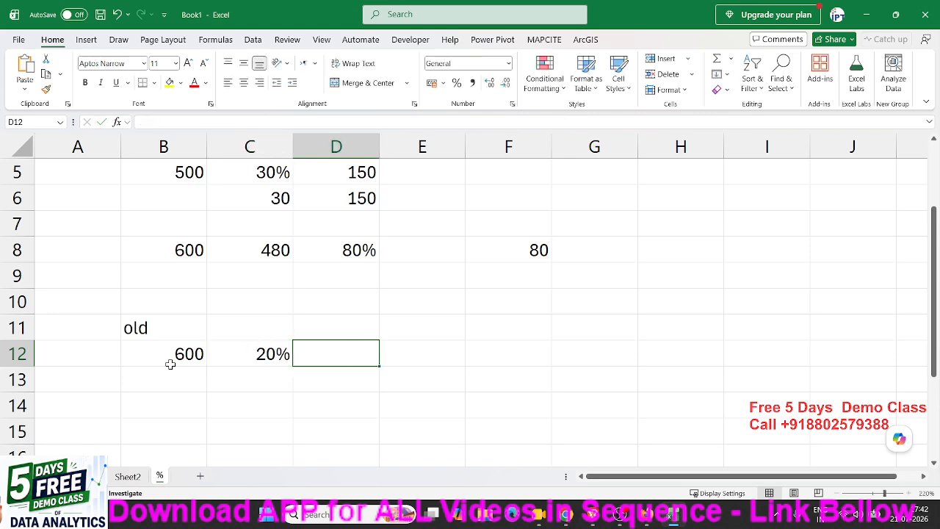
Step: Enter the heading New in cell D11, above the empty result cell in row 12
key("Up")
type("New")
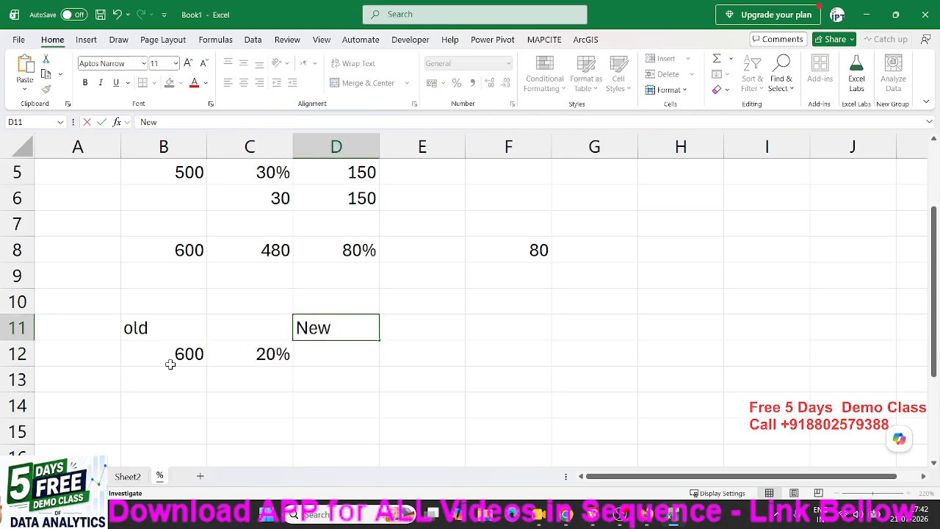
key("Up")
key("Down")
key("Down")
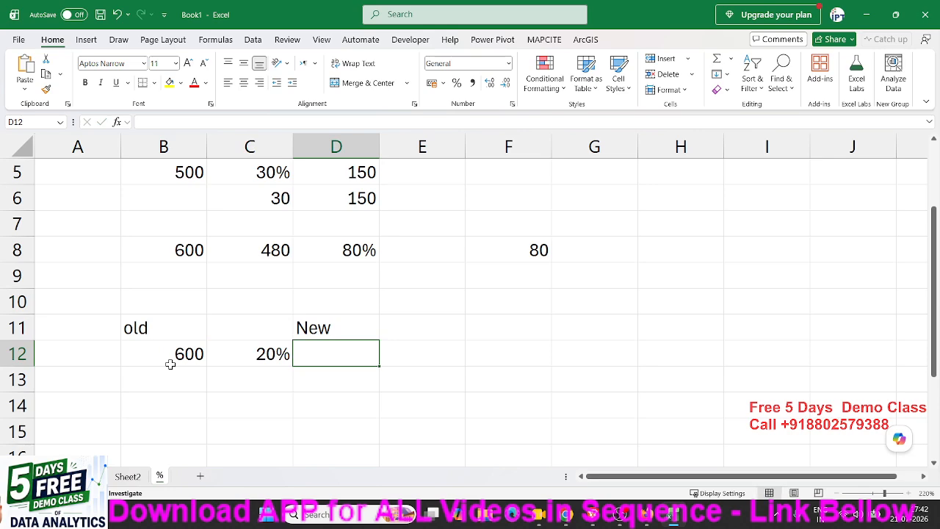
Step: Calculate the 20% amount of the old value in cell D12 with the formula =B12*C12
type("=")
left_click(170, 365)
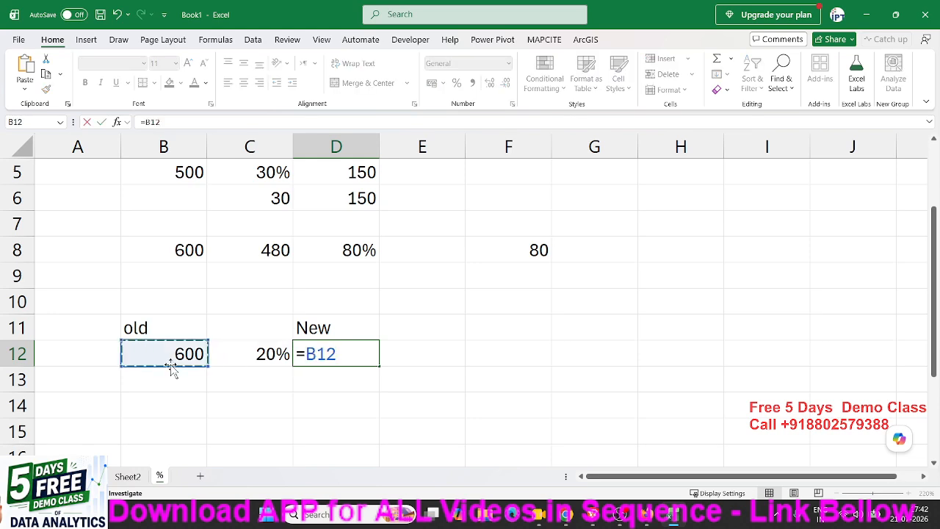
type("*C12")
key("Return")
Step: Add the percentage amount to the old value in cell E12 with the formula =B12+D12
key("Up")
key("Right")
type("=")
key("Left")
key("Left")
key("Left")
type("+")
key("Left")
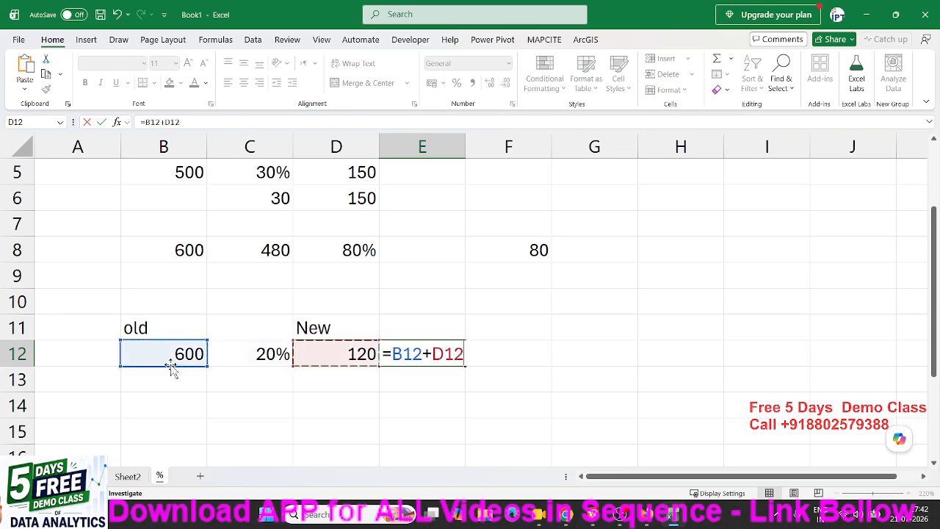
key("Return")
key("Up")
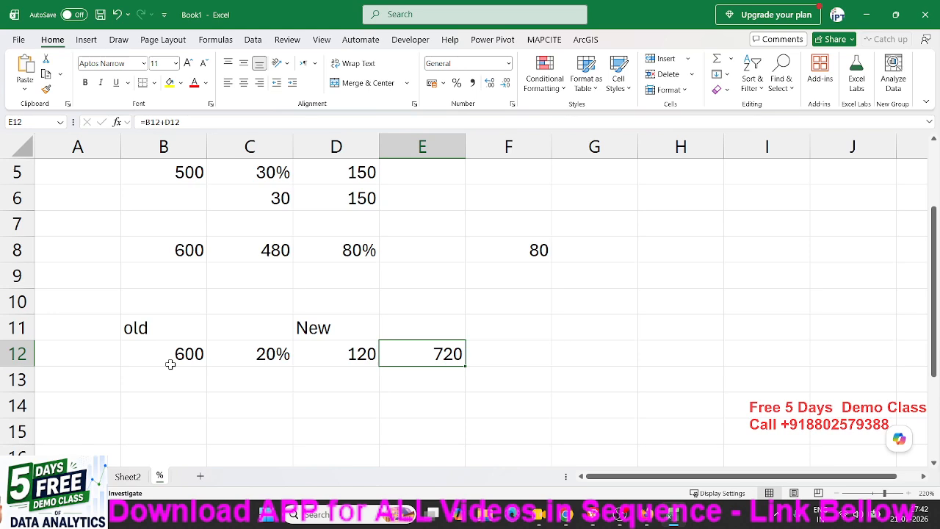
Step: Calculate the increased value directly in cell D13 with the formula =B12*120%
key("Left")
key("Down")
type("=")
key("Left")
key("Left")
key("Up")
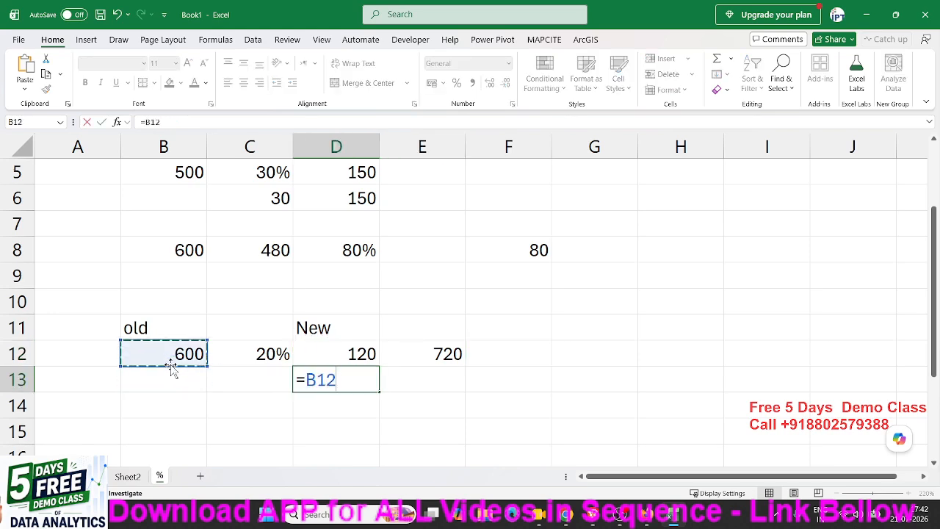
type("*120%")
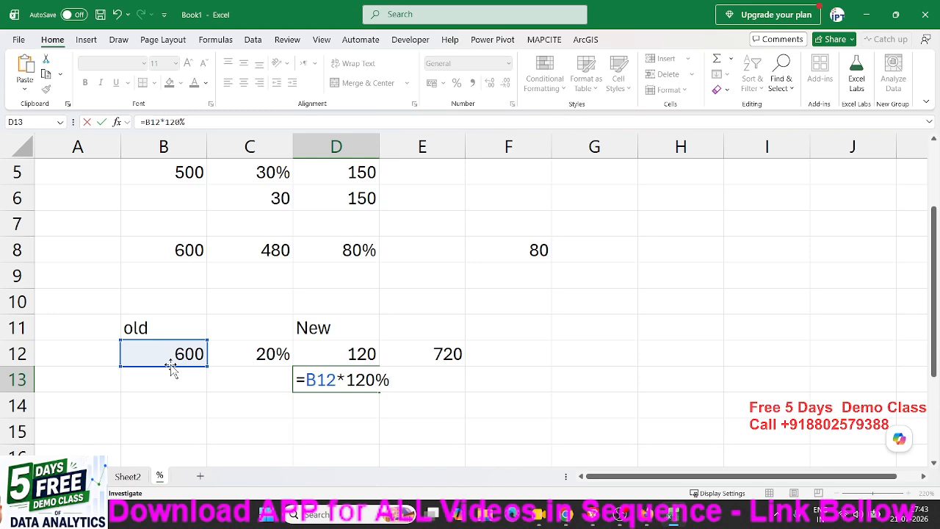
key("ctrl+Return")
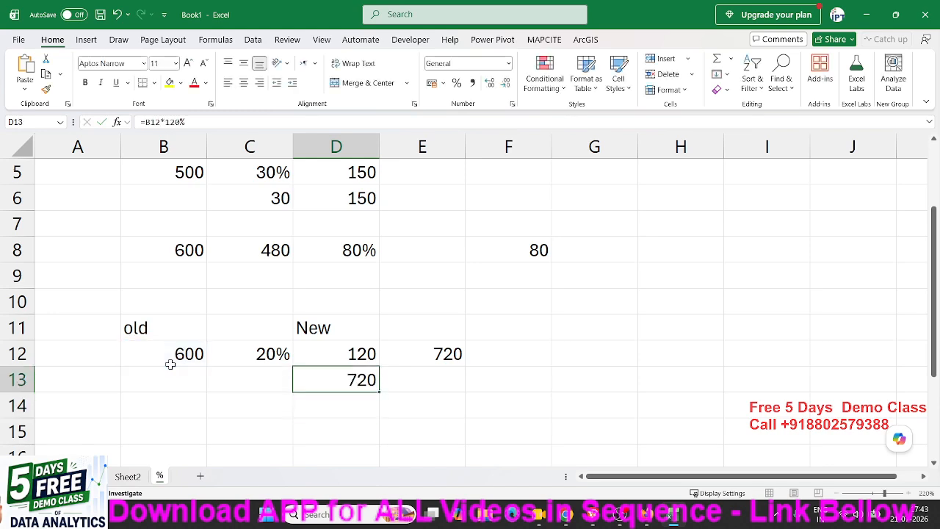
Step: Calculate the increased value with a decimal factor in cell D14 using the formula =B12*1.20
key("Down")
type("=")
key("Up")
key("Left")
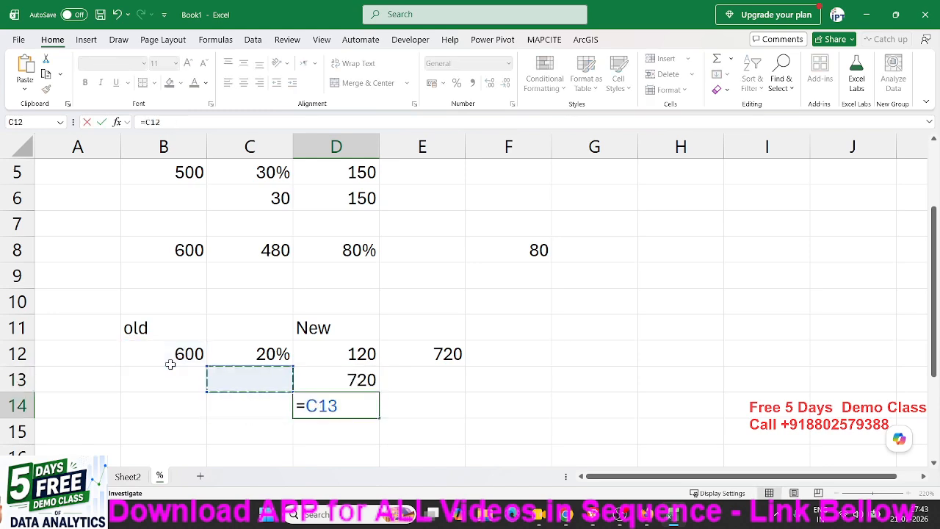
left_click(169, 365)
type("*1.20")
scroll(171, 367, "up", 2)
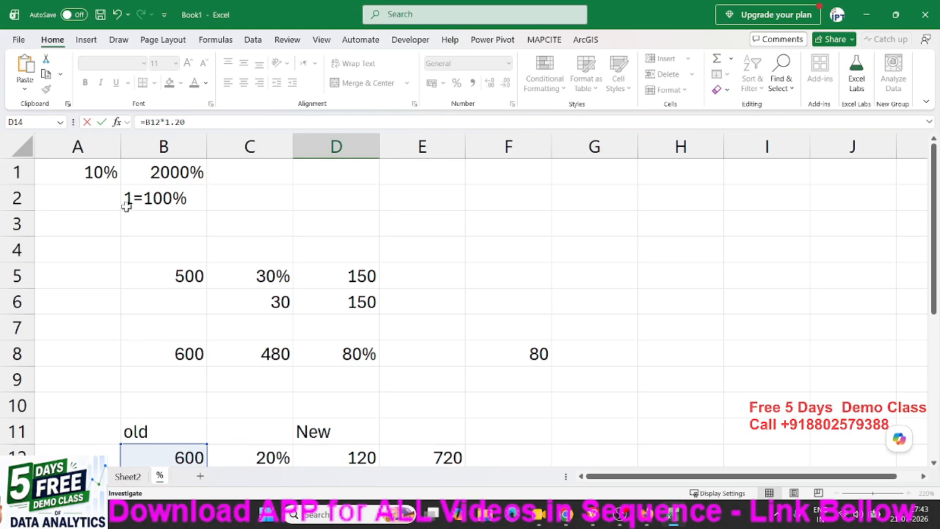
scroll(149, 201, "down", 3)
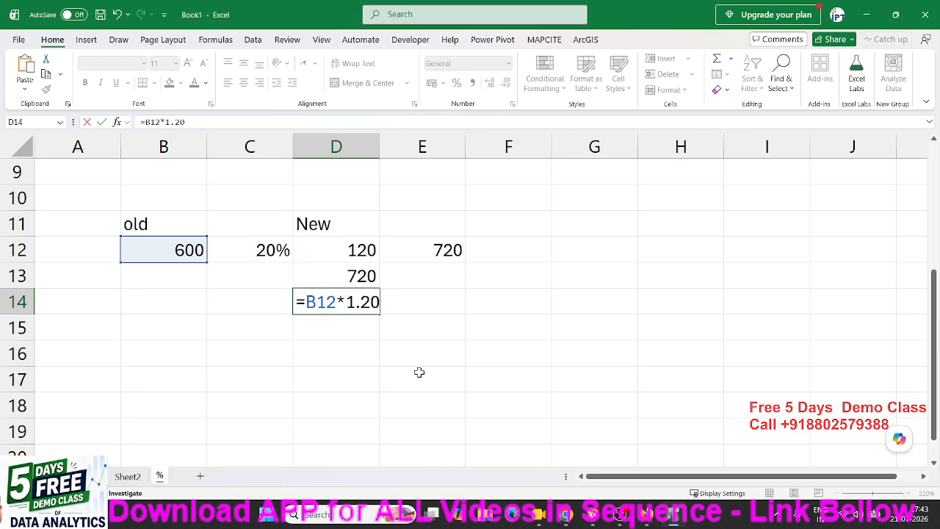
key("Return")
key("Up")
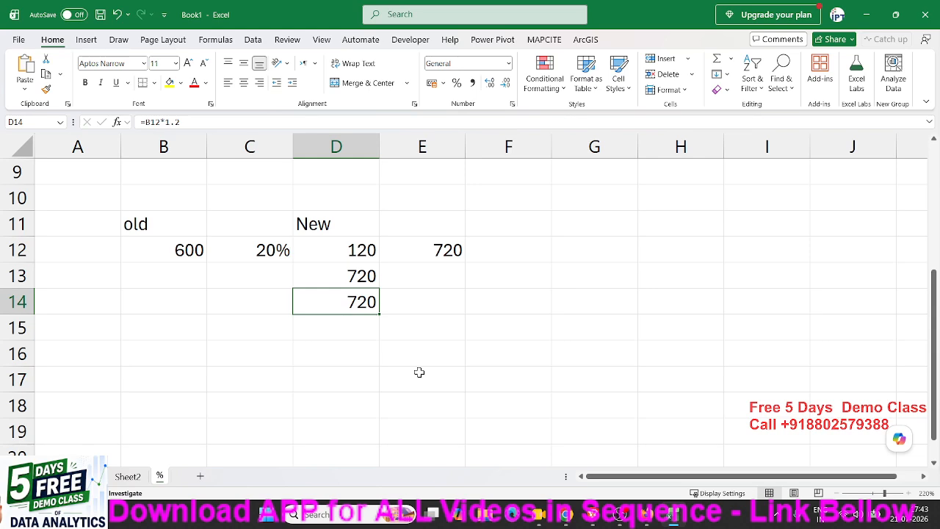
Step: Review the mixed-reference formula in cell B3 of the Sales sheet without changing it
scroll(418, 373, "up", 3)
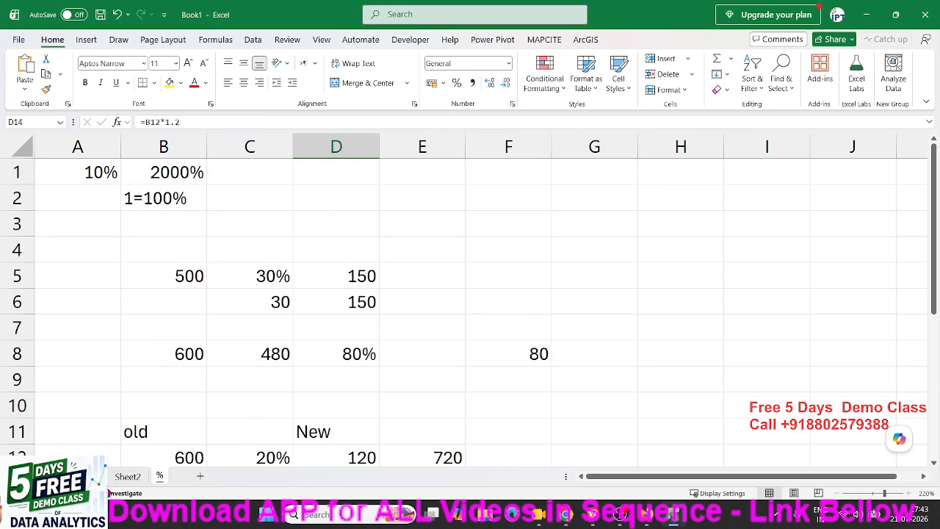
key("ctrl+Page_Up")
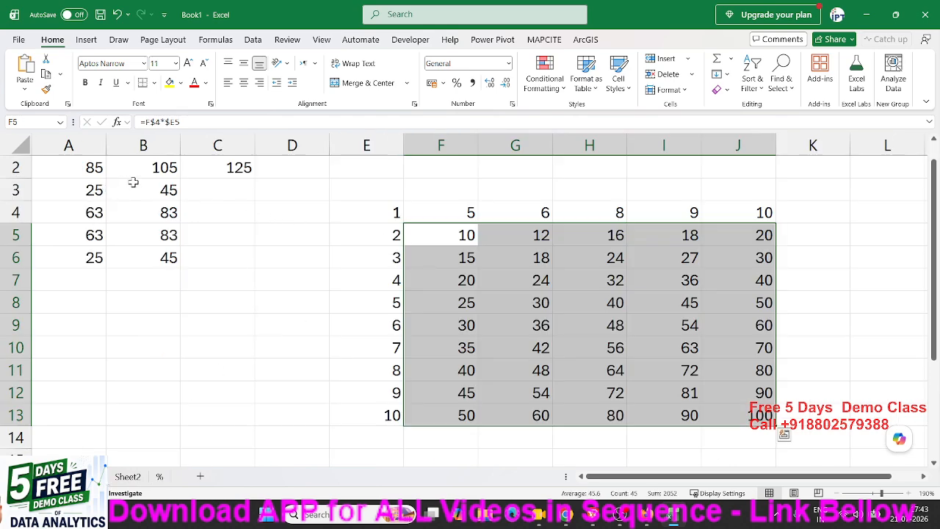
scroll(135, 185, "up", 1)
left_click(148, 203)
double_click(148, 202)
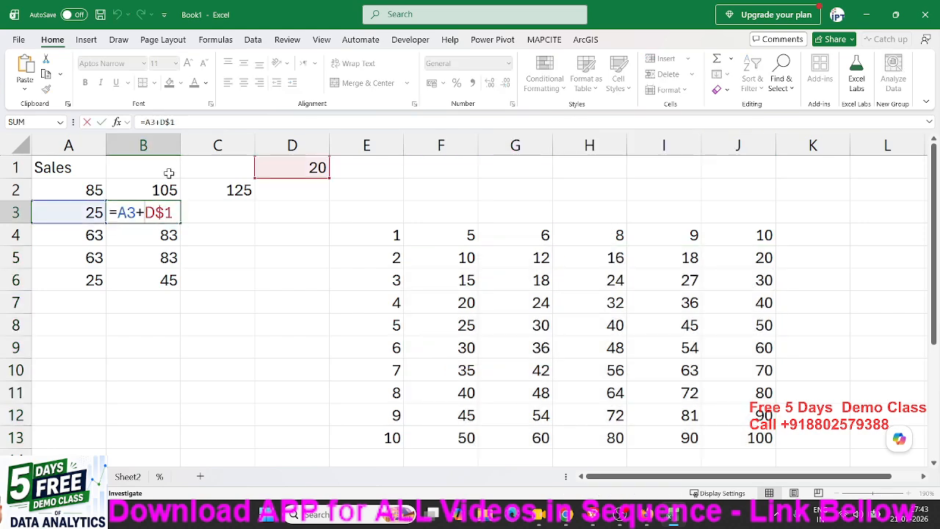
triple_click(159, 212)
left_click(158, 212)
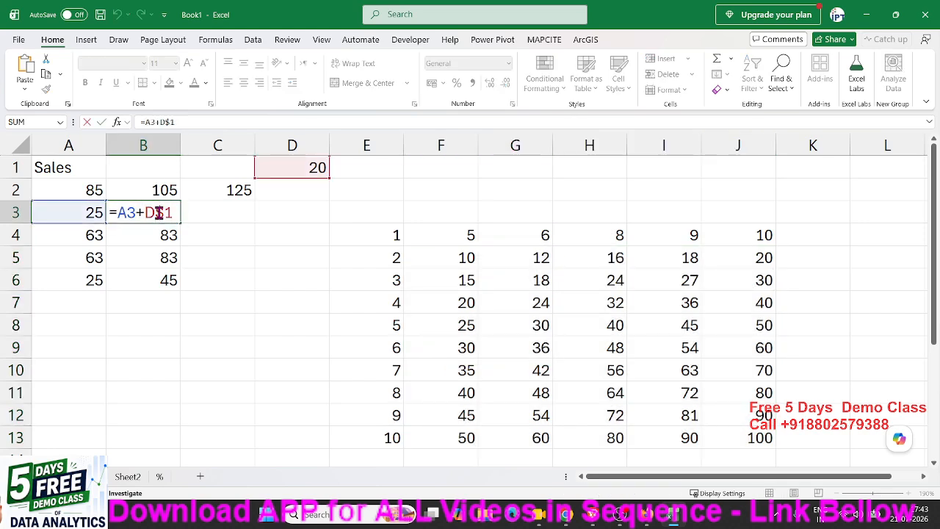
key("Return")
Step: Review the handwritten profit formula and cell C7 on Sheet2, and look over the examples on the % sheet
left_click(127, 476)
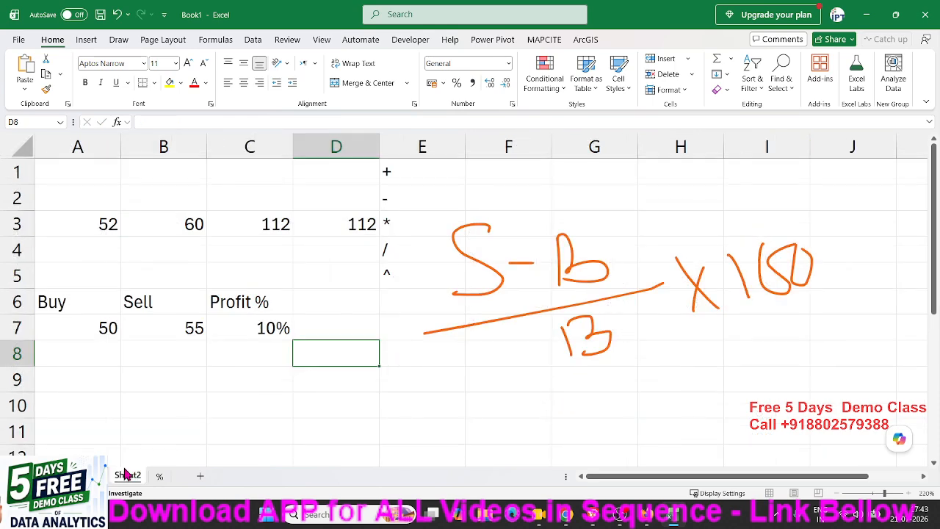
left_click(502, 292)
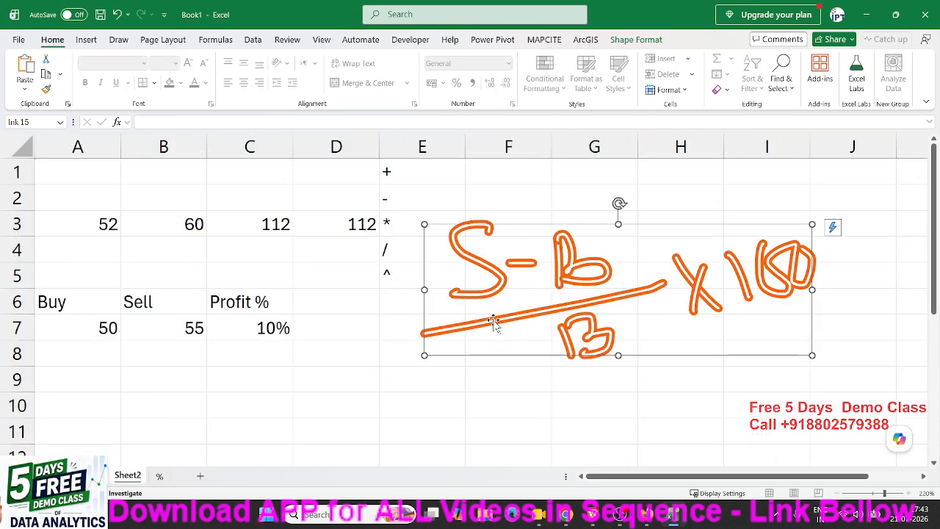
left_click(267, 327)
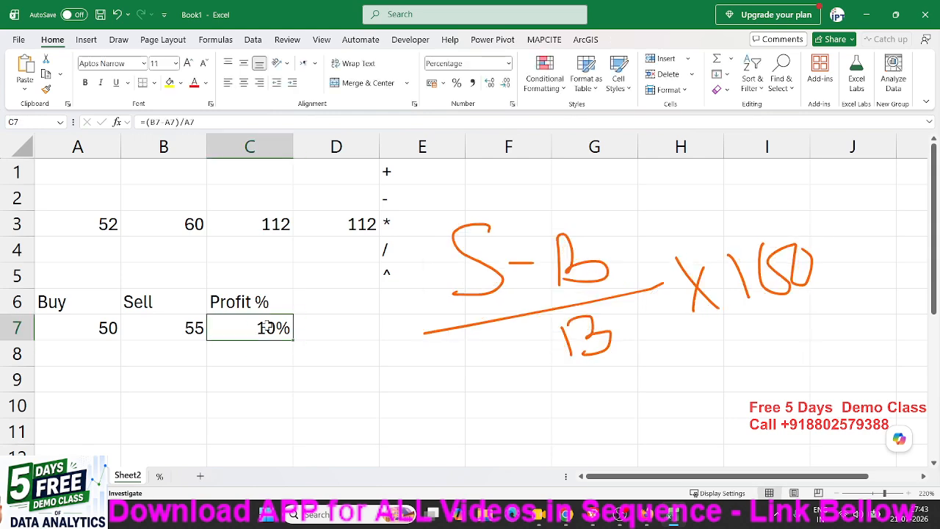
left_click(161, 476)
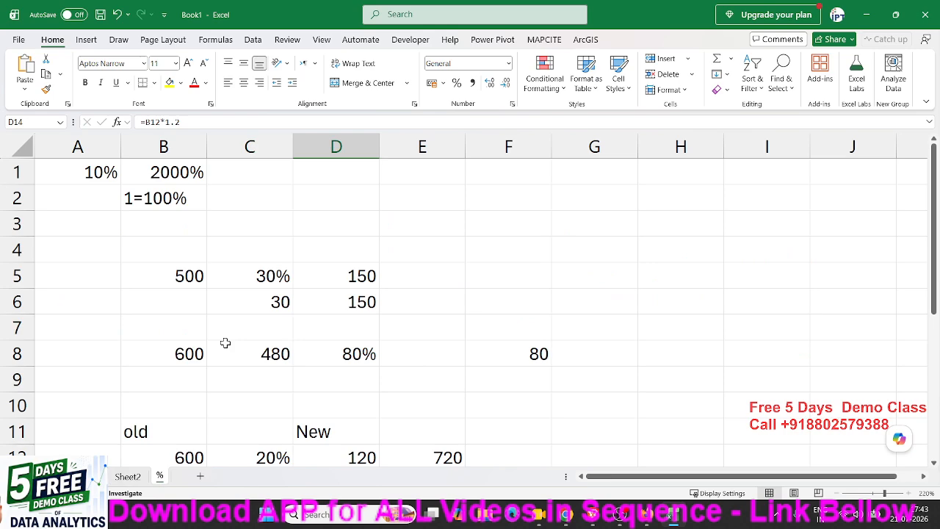
scroll(225, 343, "down", 2)
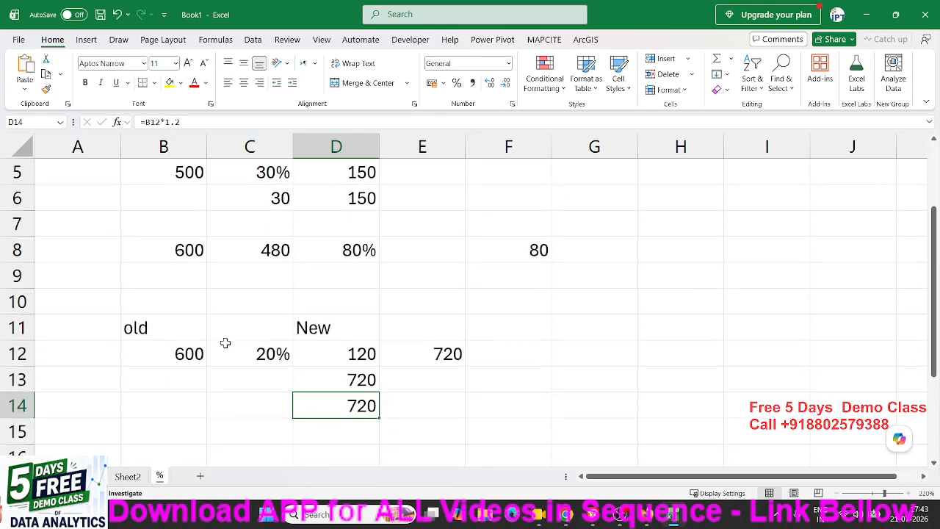
scroll(226, 343, "up", 2)
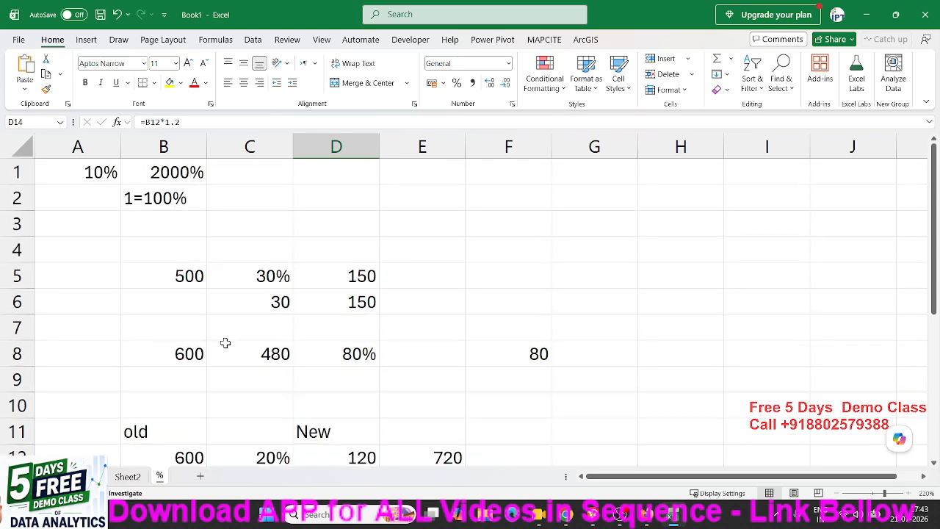
Step: Add a new worksheet after the % sheet and rename it DT
left_click(200, 475)
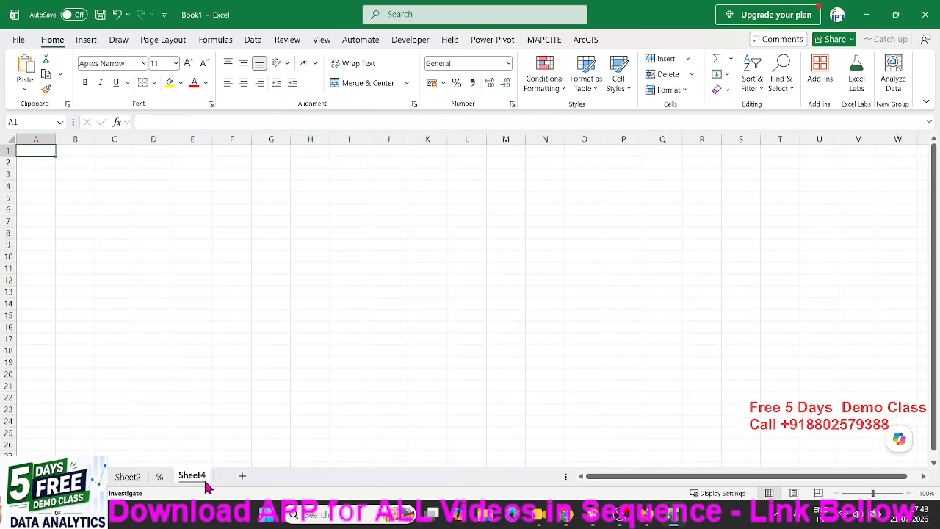
double_click(199, 477)
type("DT")
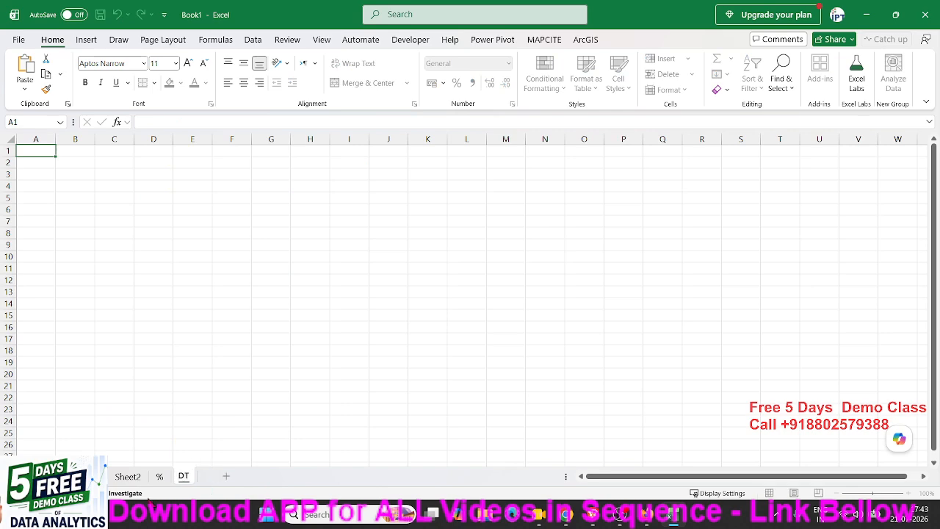
left_click(37, 221)
scroll(84, 225, "up", 6, "ctrl")
Step: Insert the current date, 21-07-2026, as a fixed value in cell A2 of the DT sheet
left_click(86, 198)
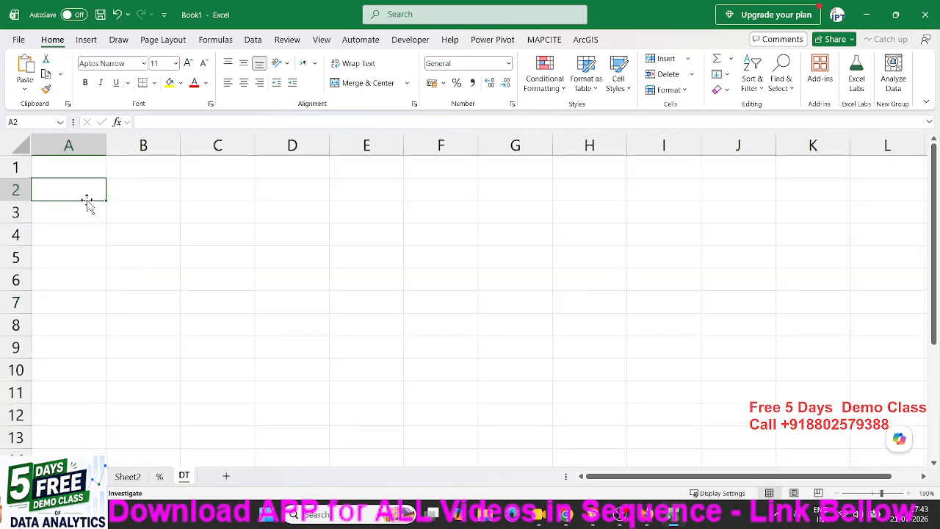
key("ctrl+semicolon")
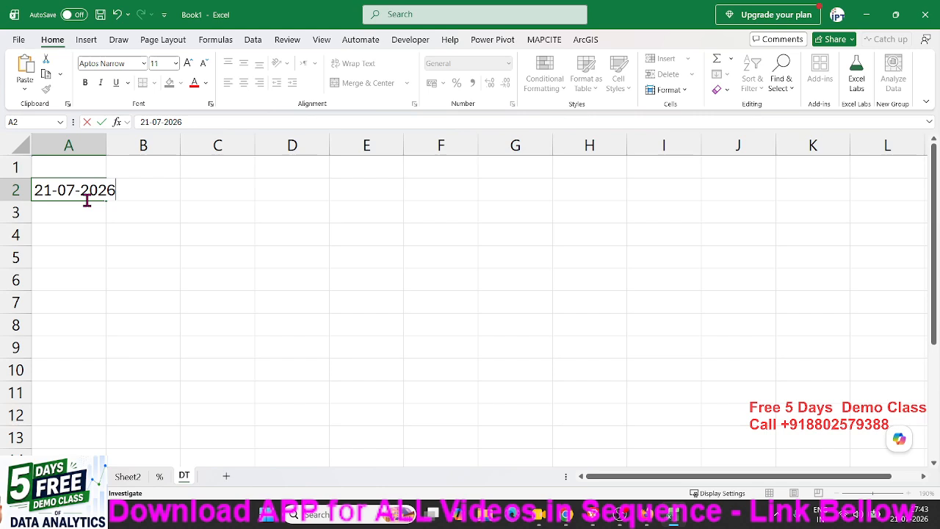
key("Return")
left_click(100, 190)
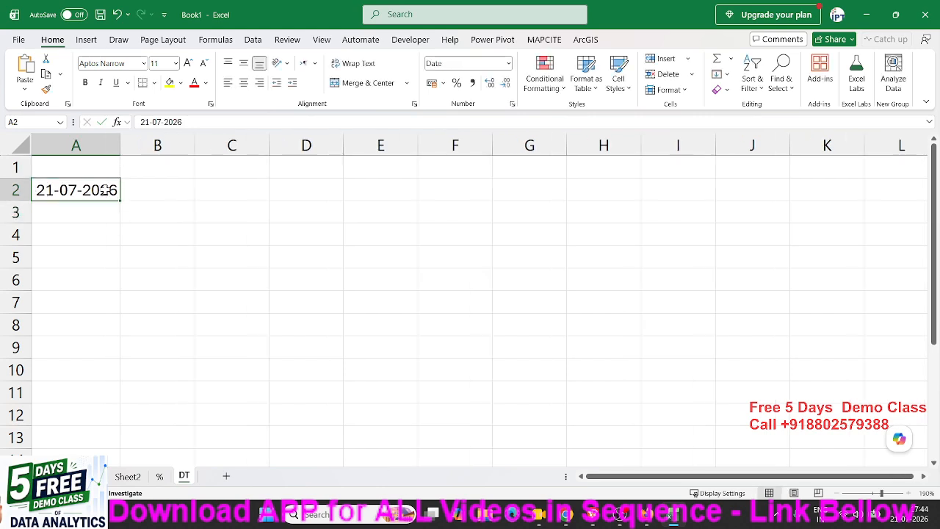
left_click(105, 190)
Step: Enter the formula =TODAY() in cell B2 beside the fixed date
left_click(149, 195)
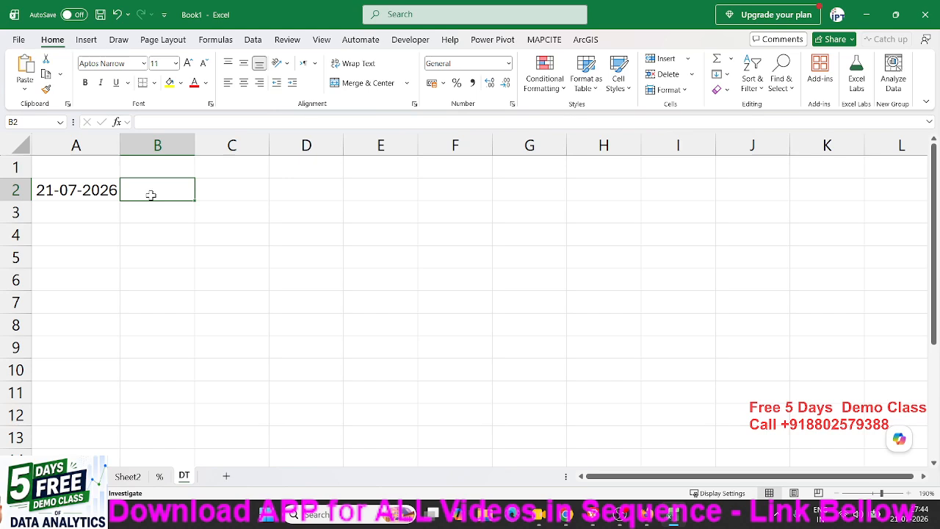
type("=to")
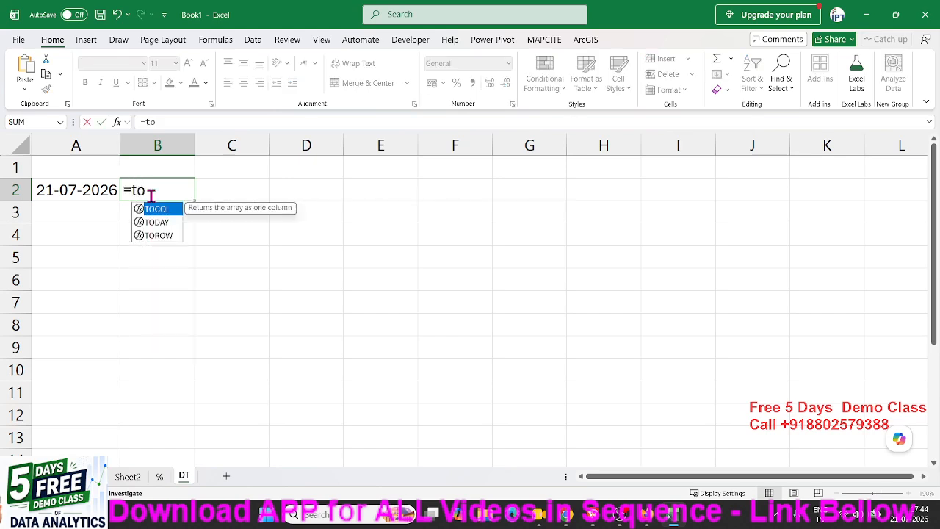
key("Down")
key("Down")
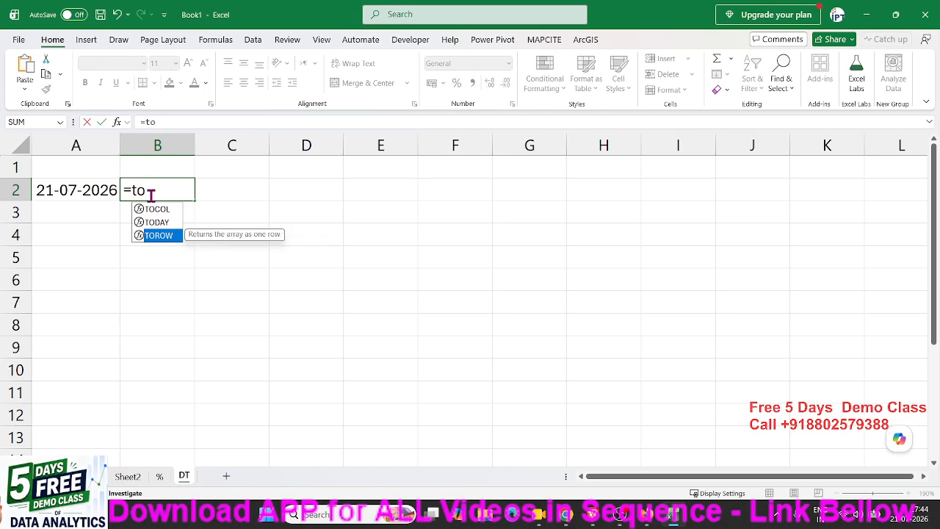
type("d")
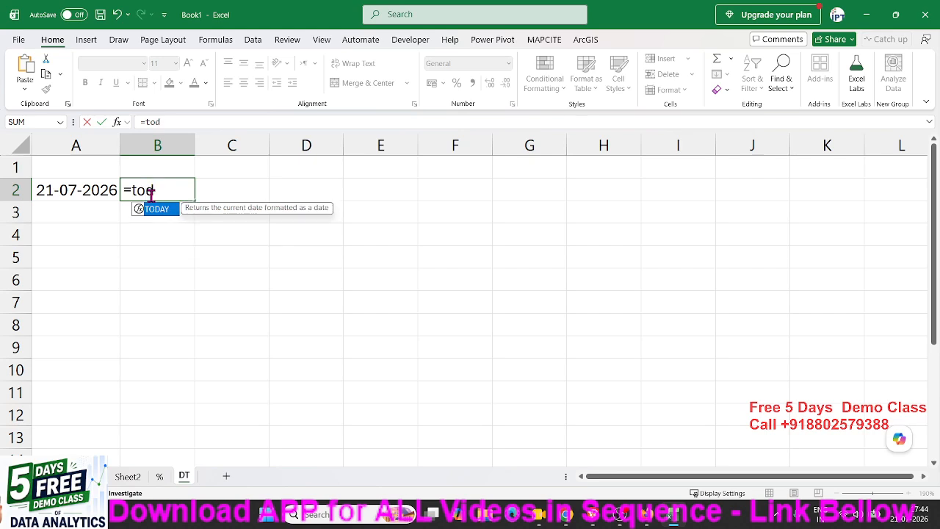
key("Tab")
type(")")
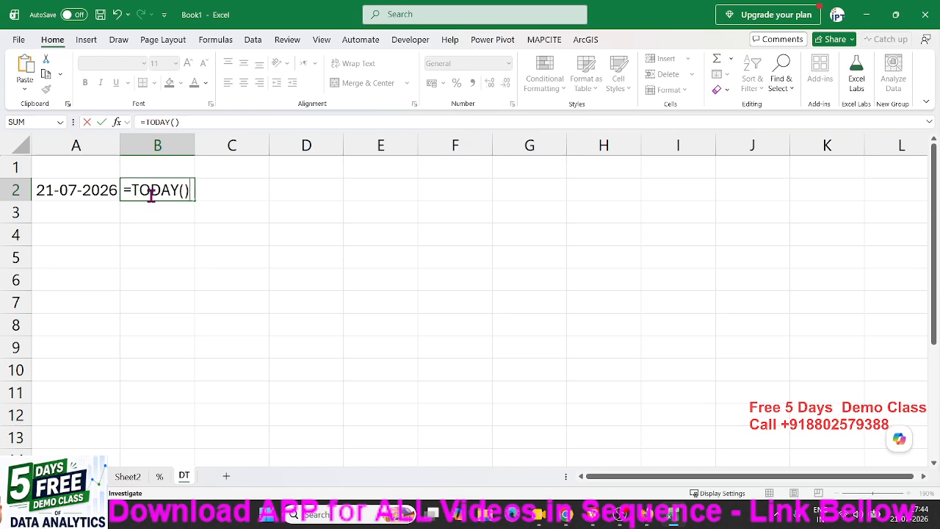
key("Return")
left_click(151, 192)
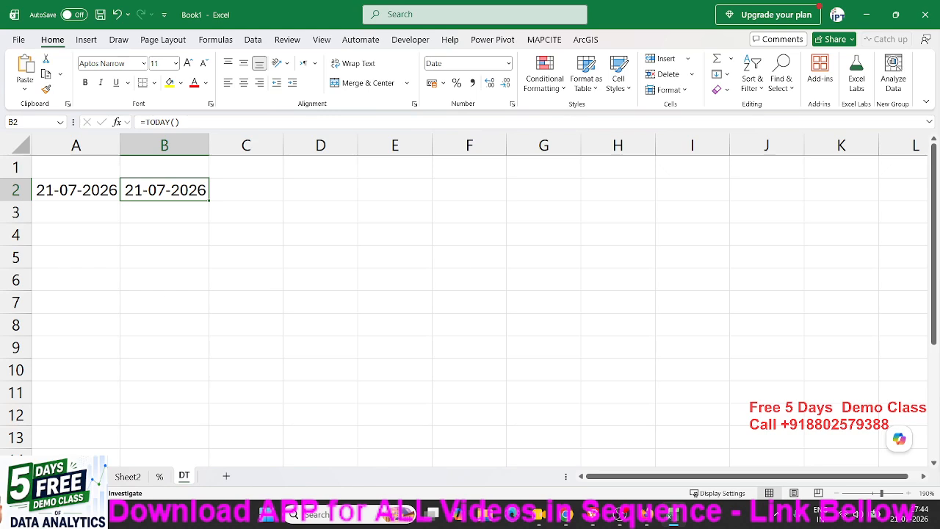
key("alt+Tab")
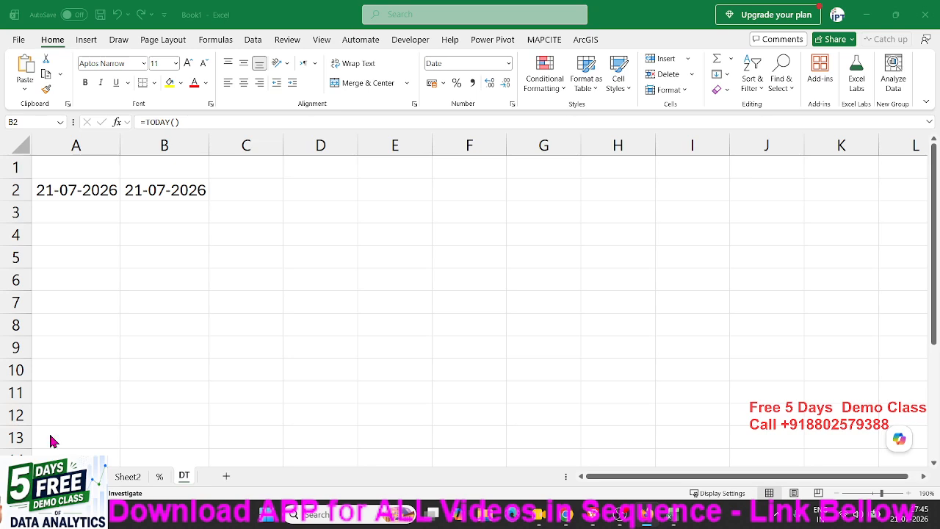
left_click(89, 230)
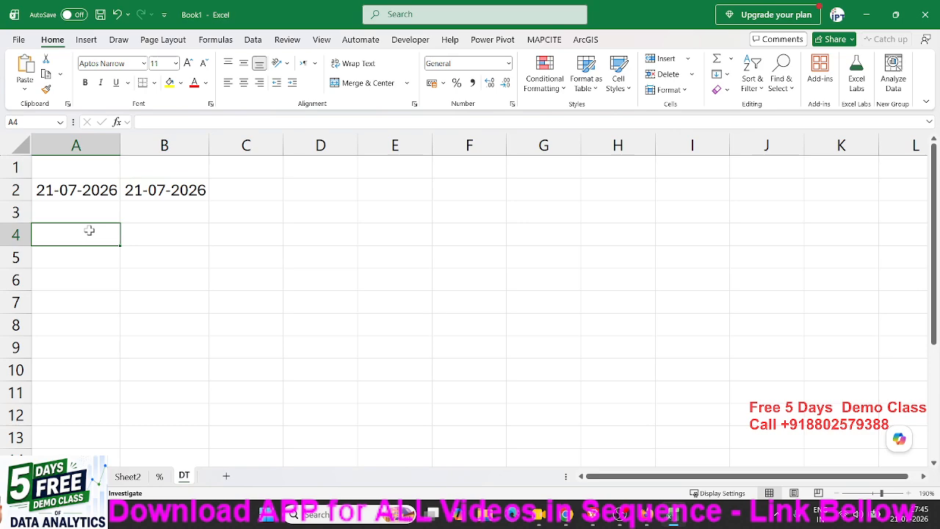
Step: Insert the current time, 17:45, as a fixed value in cell A4 of the DT sheet
key("ctrl+shift+semicolon")
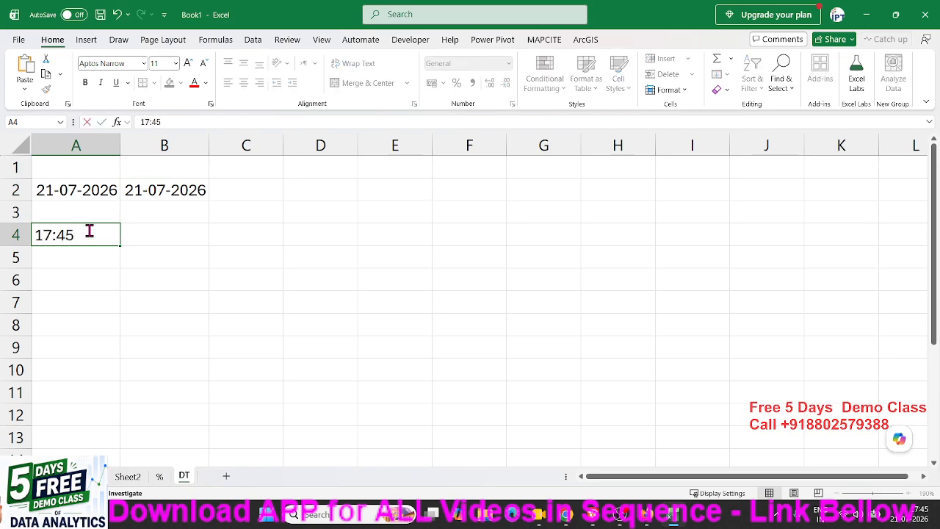
left_click(86, 270)
left_click(139, 240)
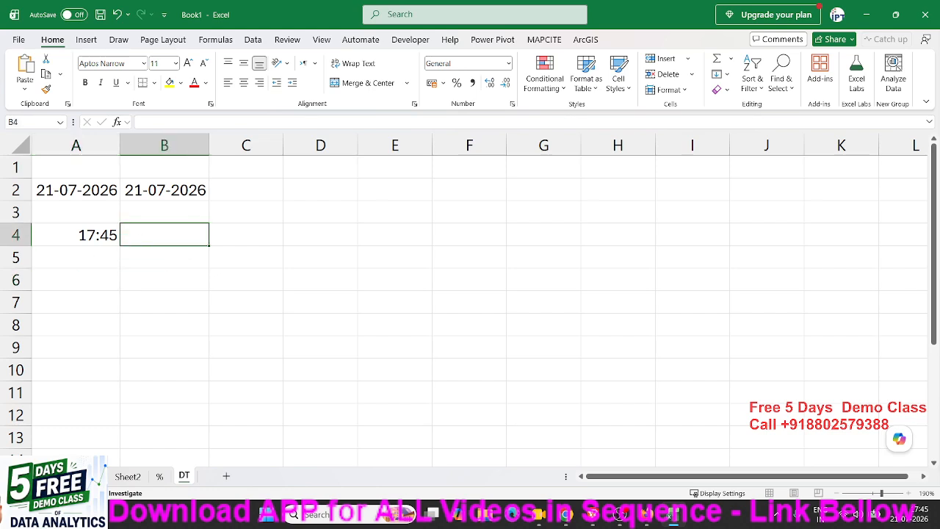
Step: Enter the formula =NOW() in cell B4 beside the fixed time
left_click(165, 240)
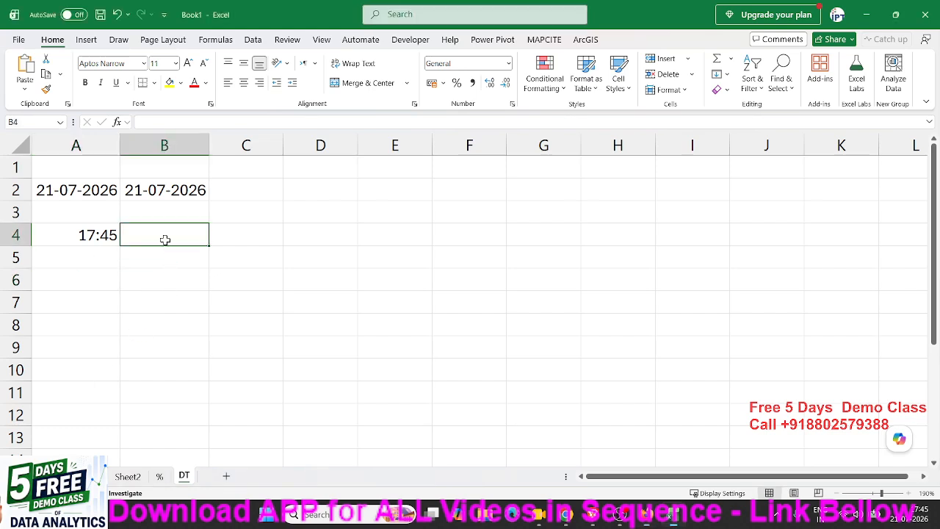
type("=now")
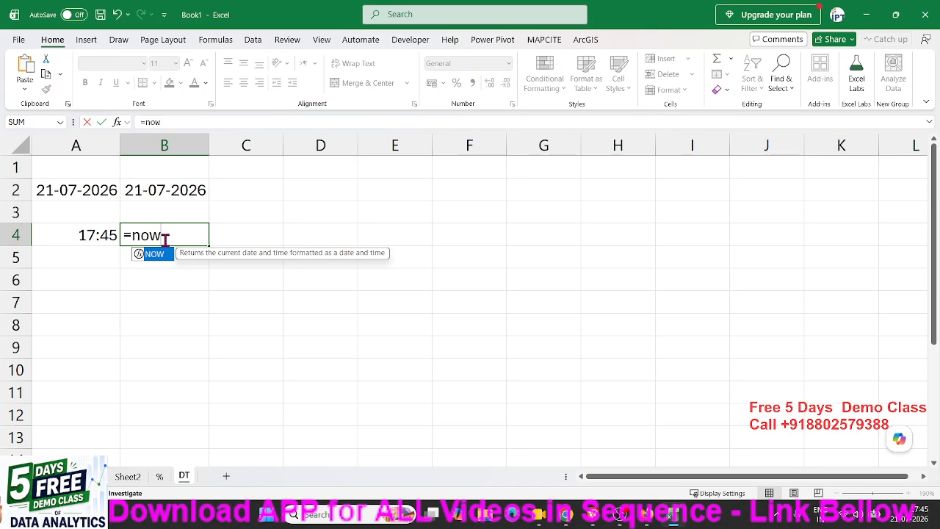
type("()")
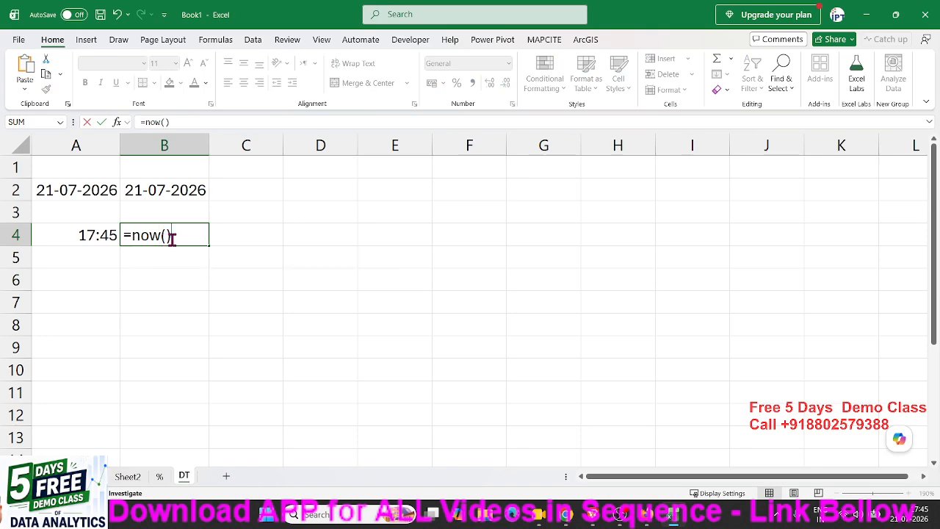
key("Return")
left_click(180, 235)
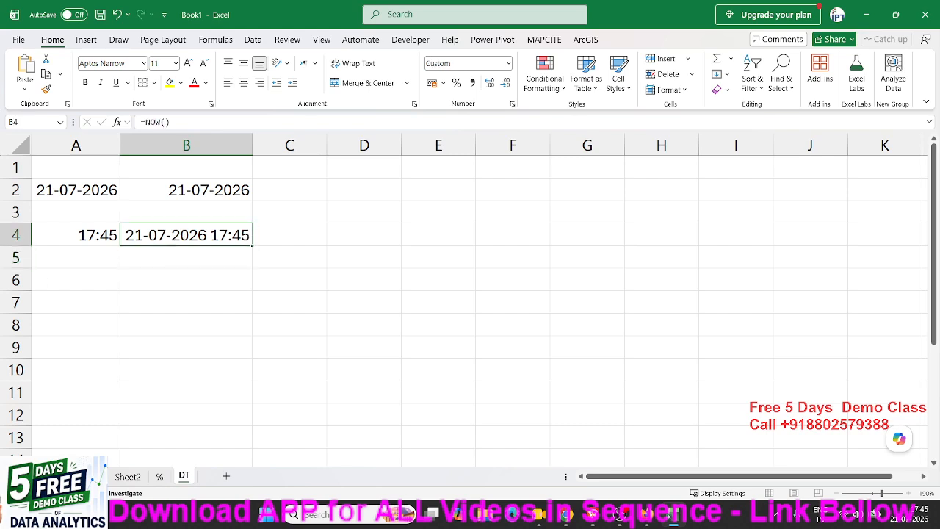
left_click(646, 515)
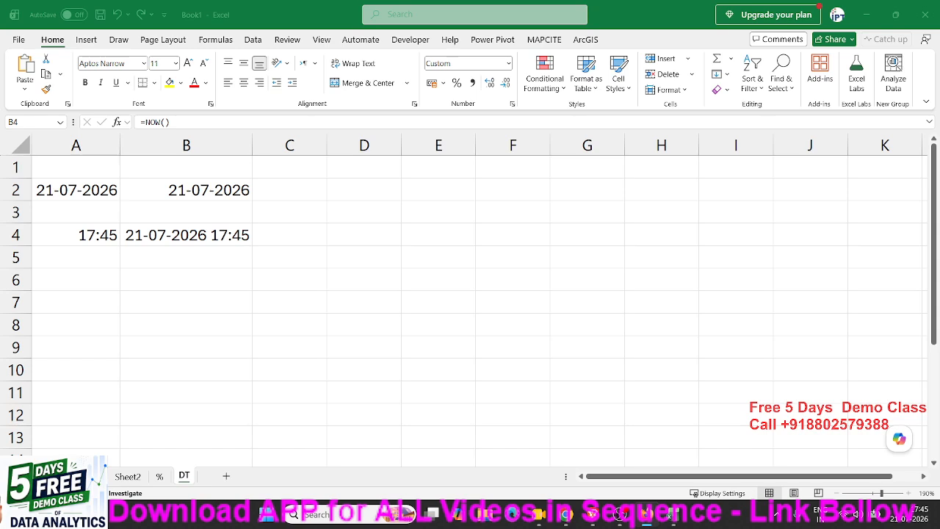
left_click(170, 334)
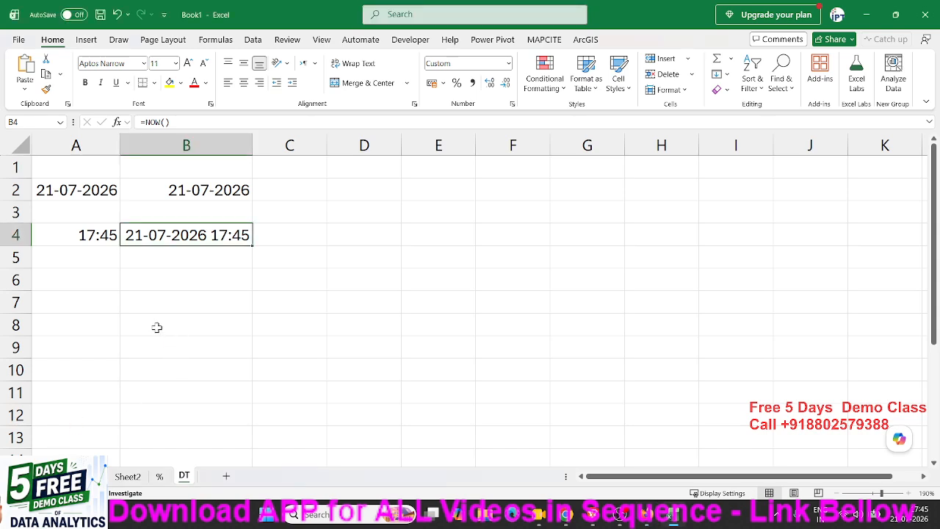
Step: Try entering a date as 1/10 in cell A7
left_click(114, 308)
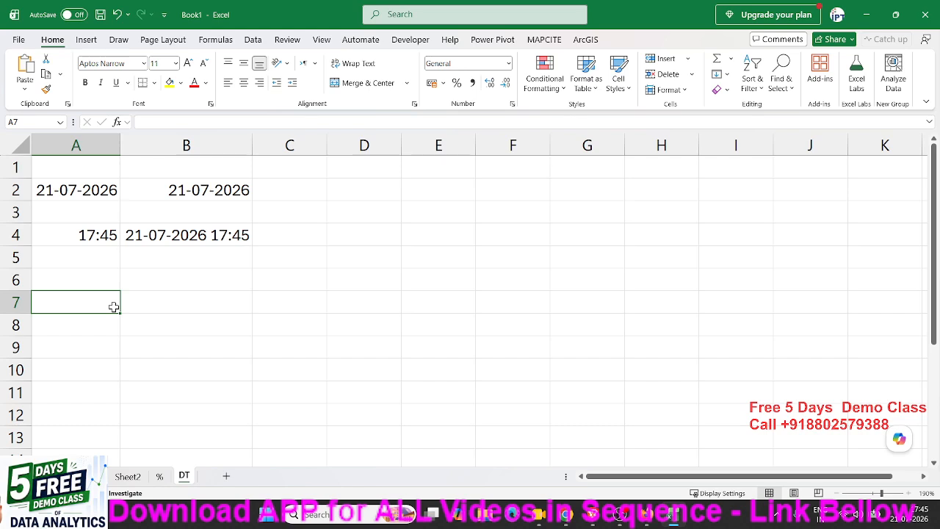
type("1/0")
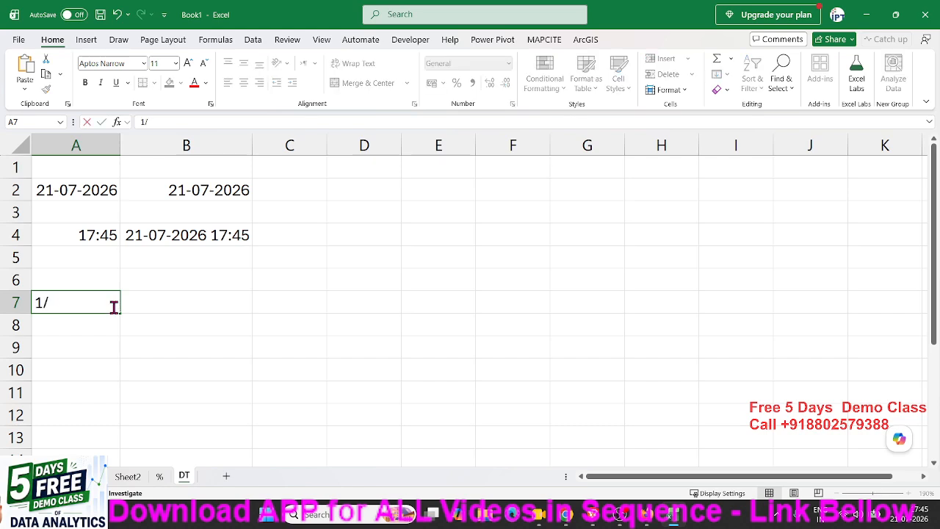
key("BackSpace")
type("10")
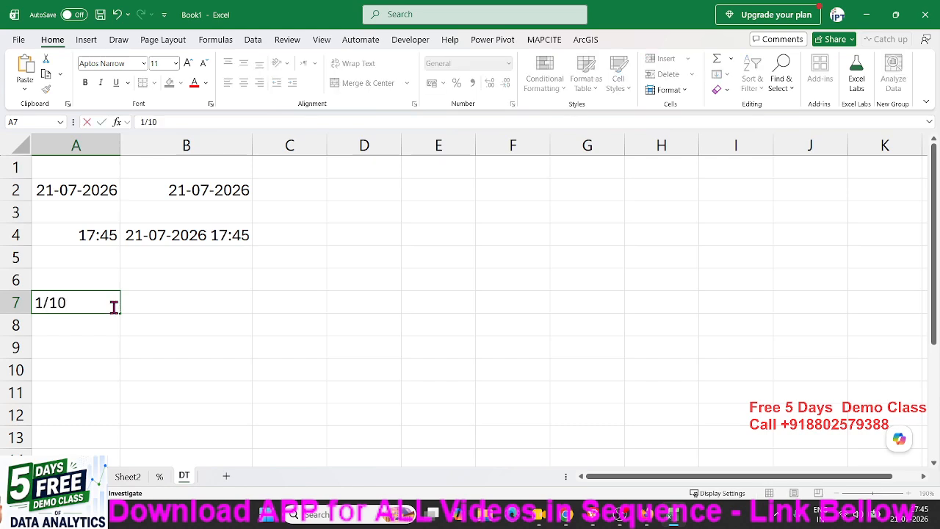
key("Return")
Step: Enter the date 10-Jan in cell A7 as the start date
left_click(113, 305)
type("1/")
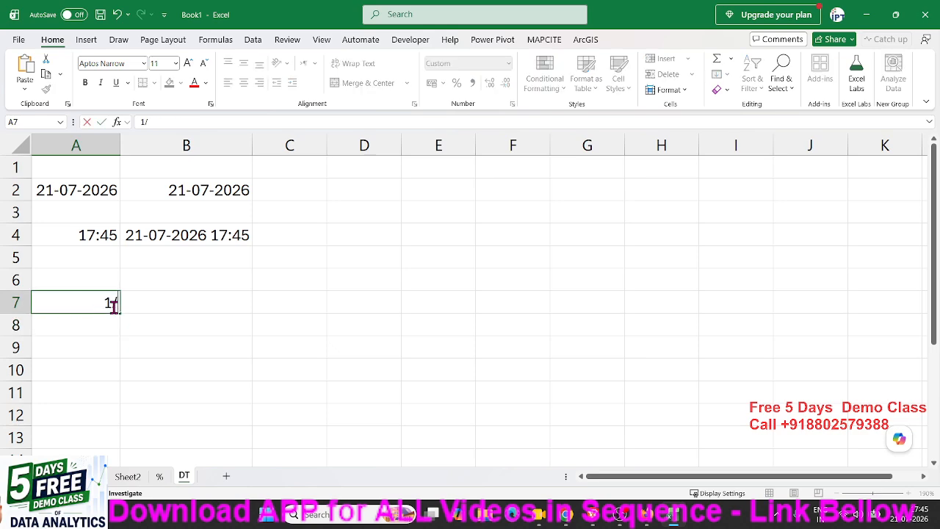
key("BackSpace")
type("0/0")
key("Return")
double_click(113, 305)
type("1")
key("Return")
Step: Insert the current date, 21-07-2026, as a fixed value in cell B7
key("Up")
key("Right")
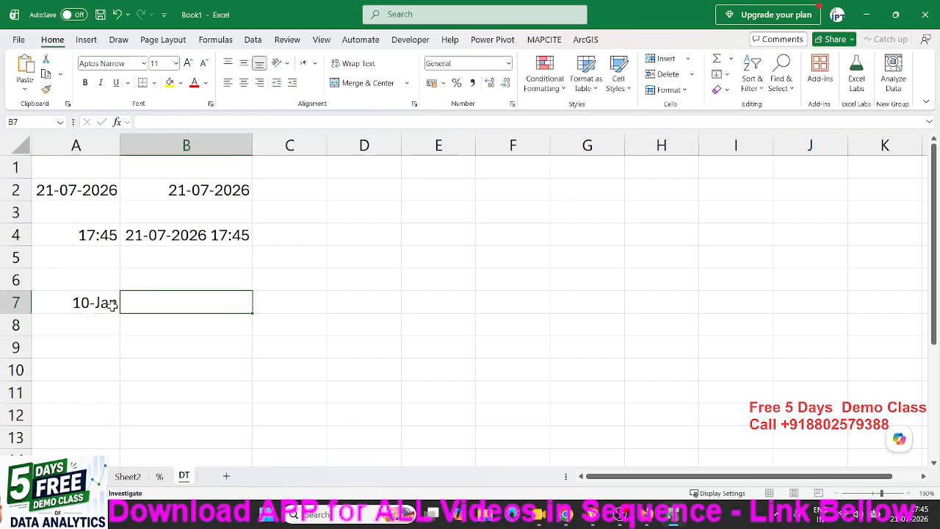
key("ctrl+semicolon")
key("Tab")
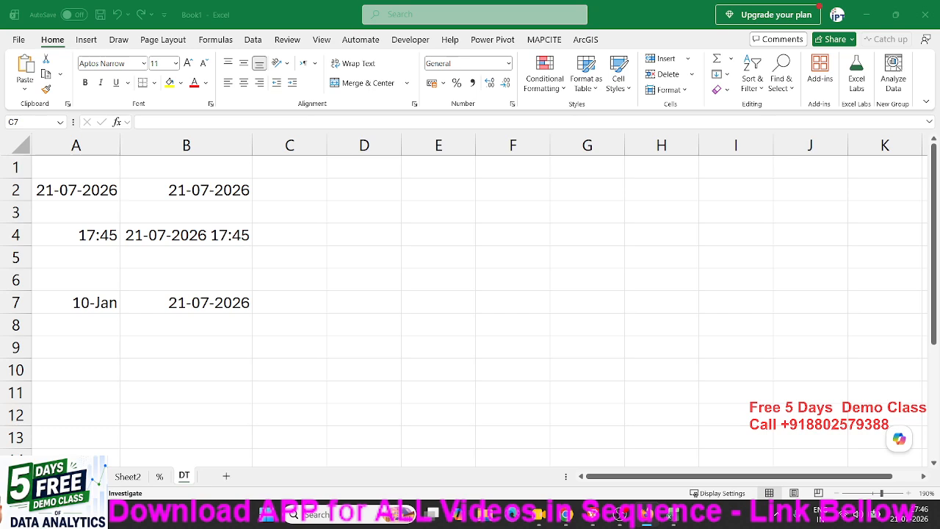
Step: Calculate the days between the two dates in cell C7 with the formula =B7-A7
left_click(267, 312)
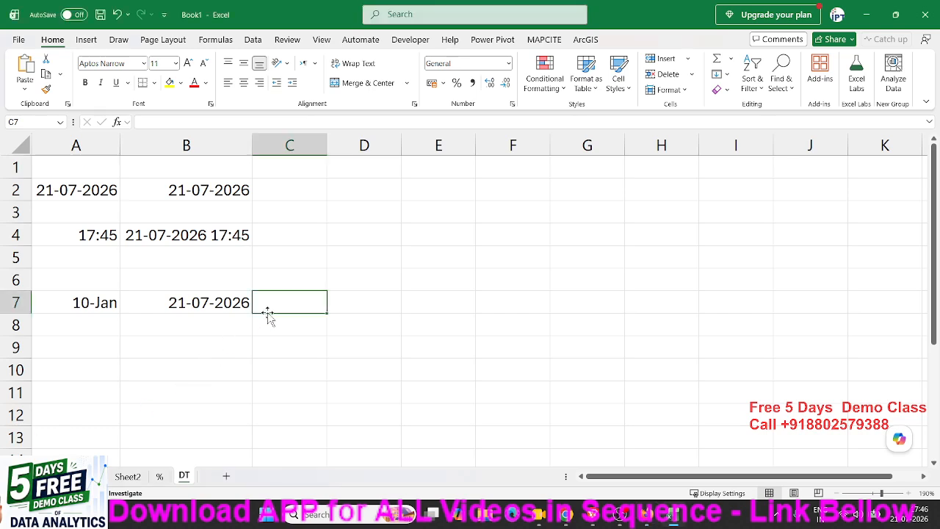
type("=")
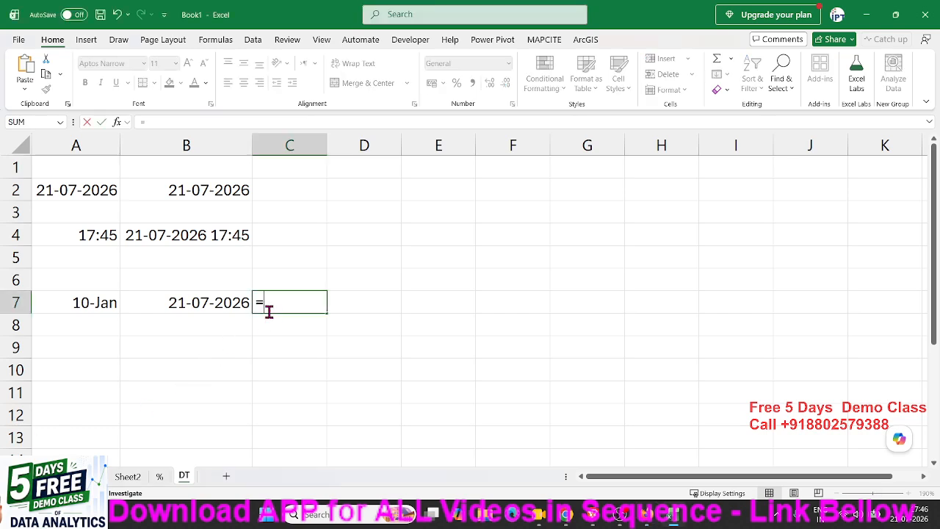
left_click(218, 298)
type("-")
left_click(115, 303)
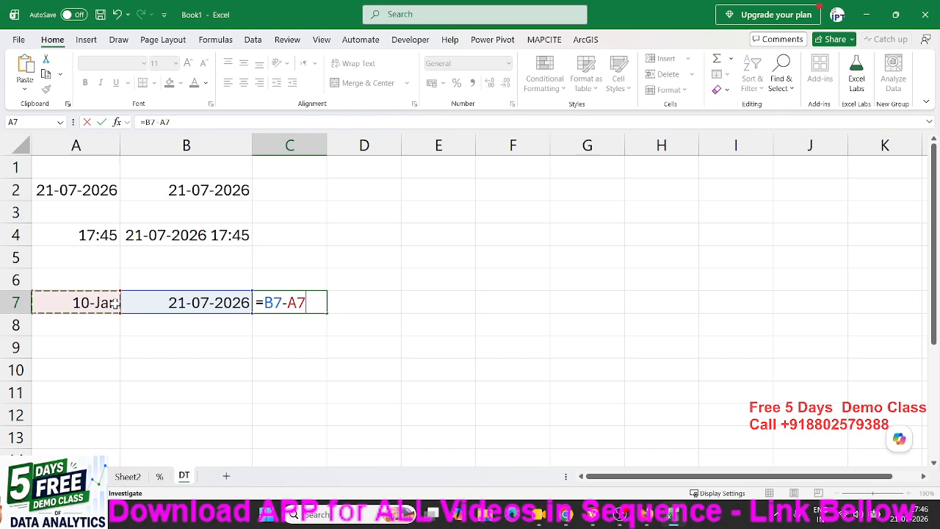
key("Return")
key("Up")
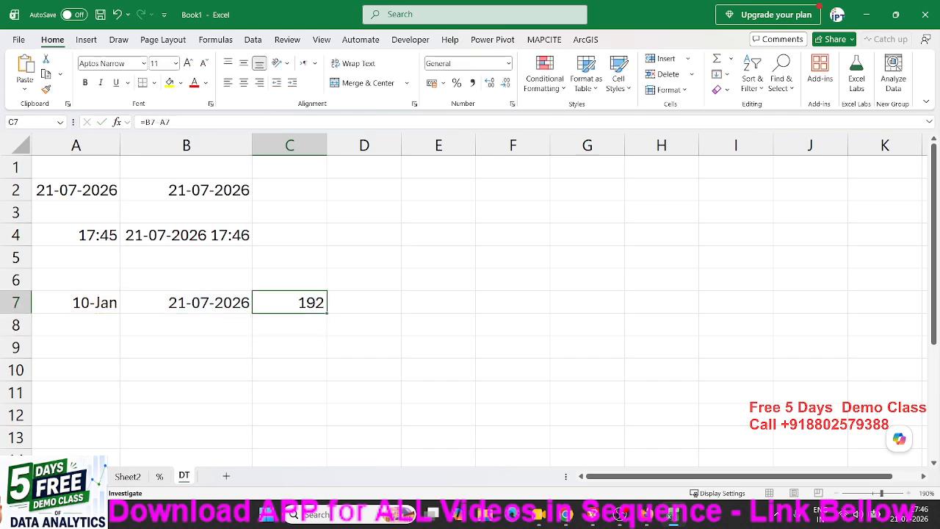
key("alt+Tab")
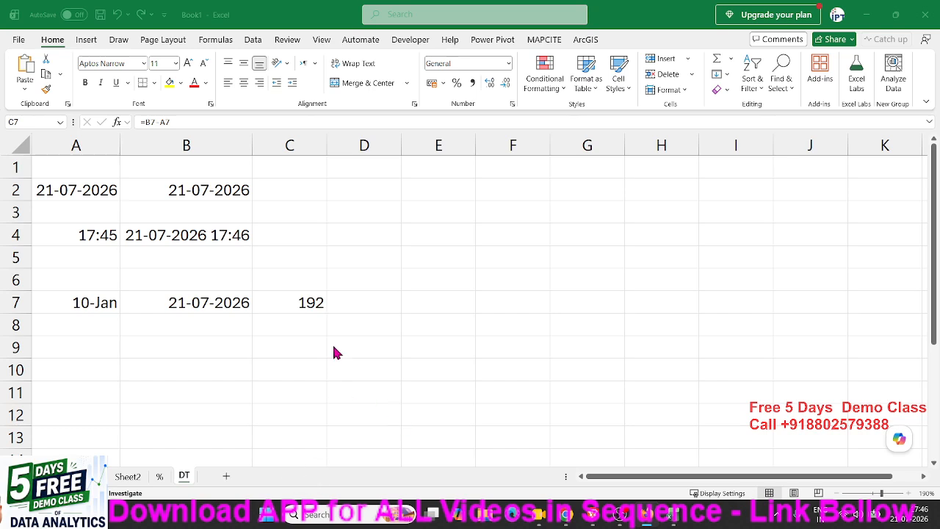
left_click(200, 315)
left_click(118, 306)
left_click(177, 303)
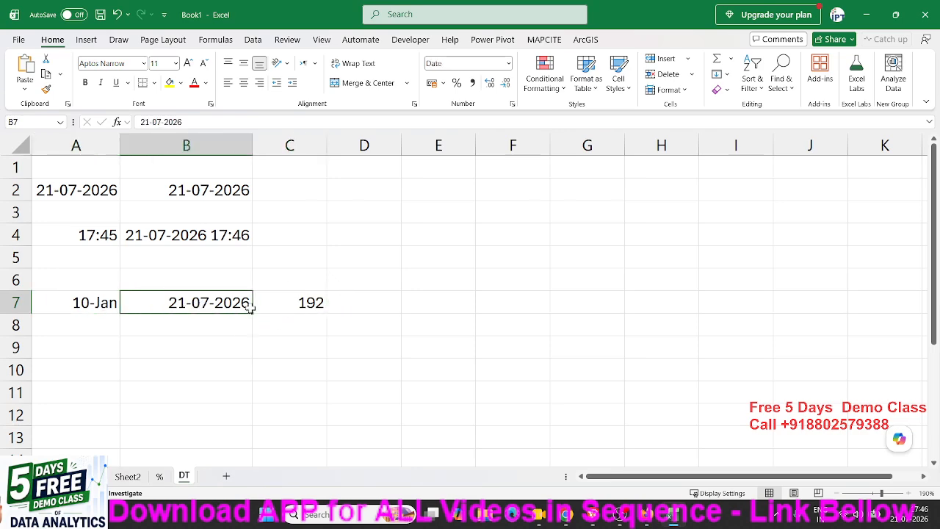
key("F2")
Step: Calculate the full months between the two dates in cell D7 with the formula =DATEDIF(A7,B7,"m")
left_click(383, 303)
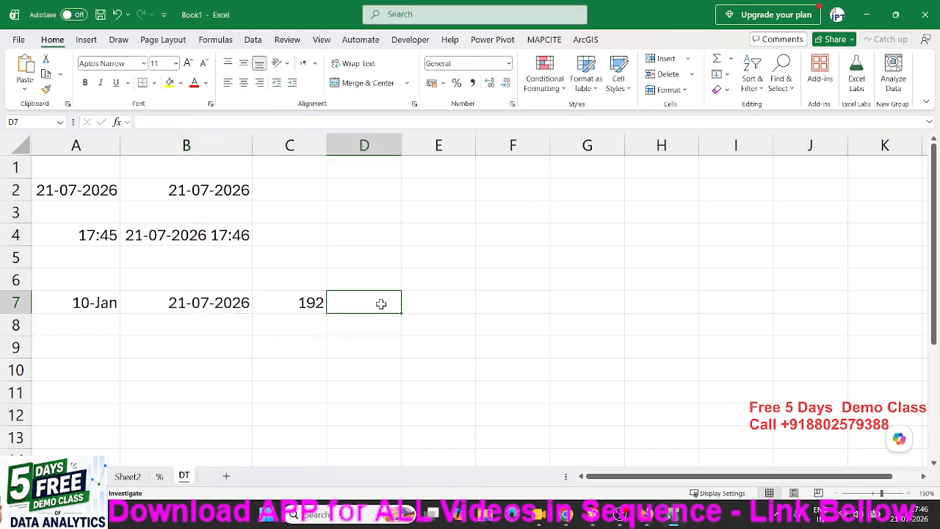
type("=date")
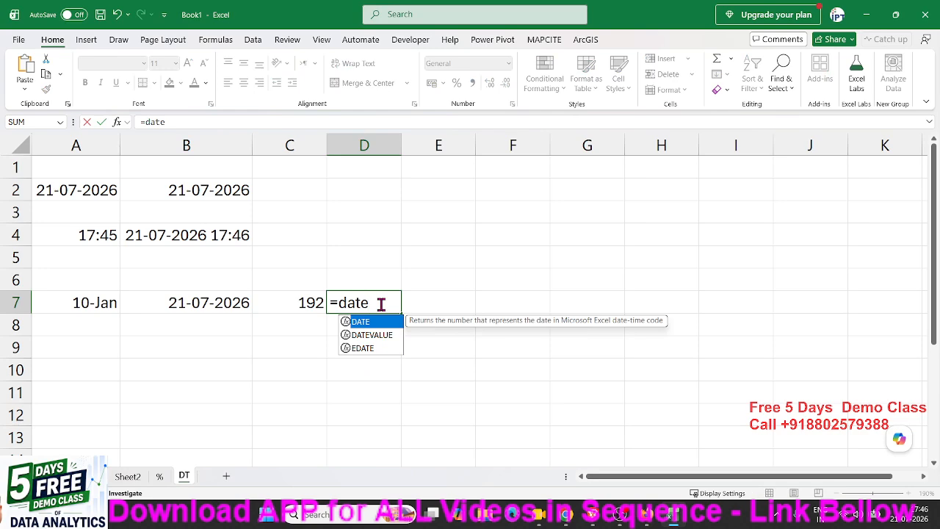
type("dif")
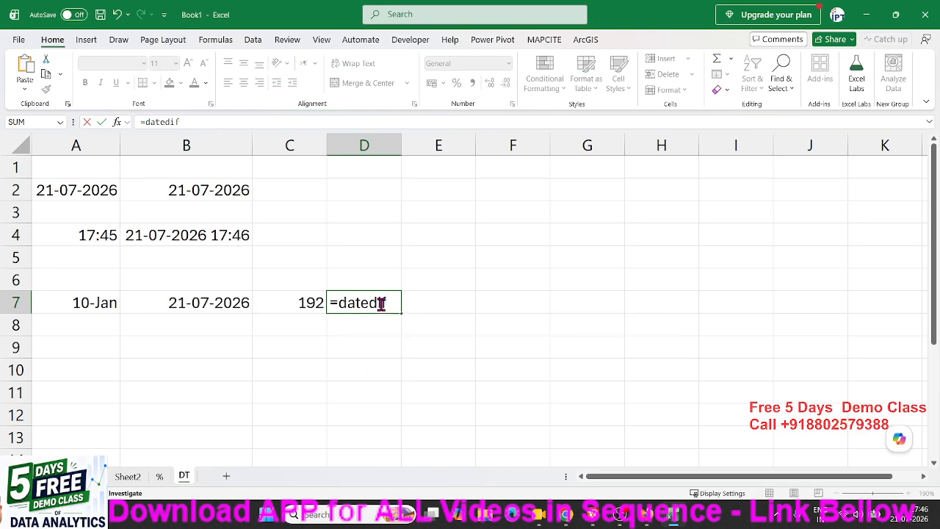
type("(")
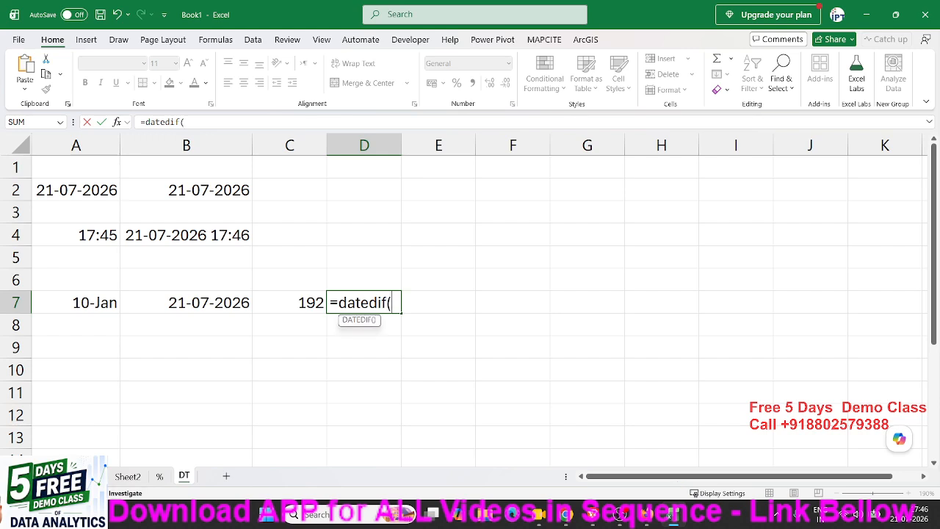
left_click(646, 514)
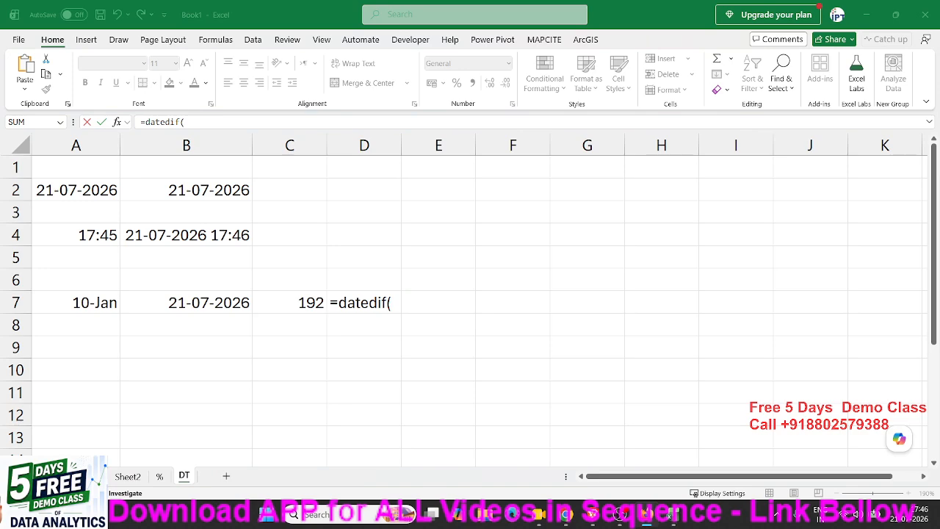
left_click(390, 300)
left_click(101, 294)
type(",")
left_click(170, 301)
type(",\"m\")")
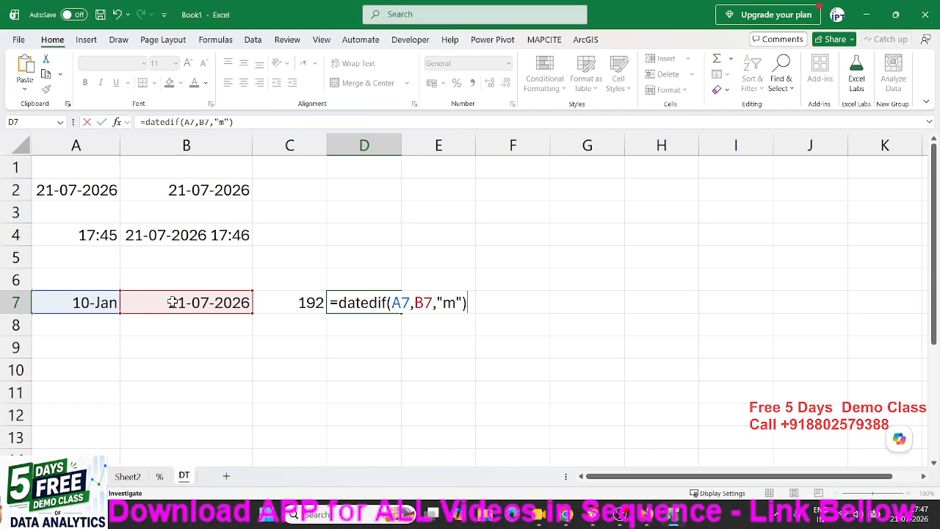
key("Return")
key("Up")
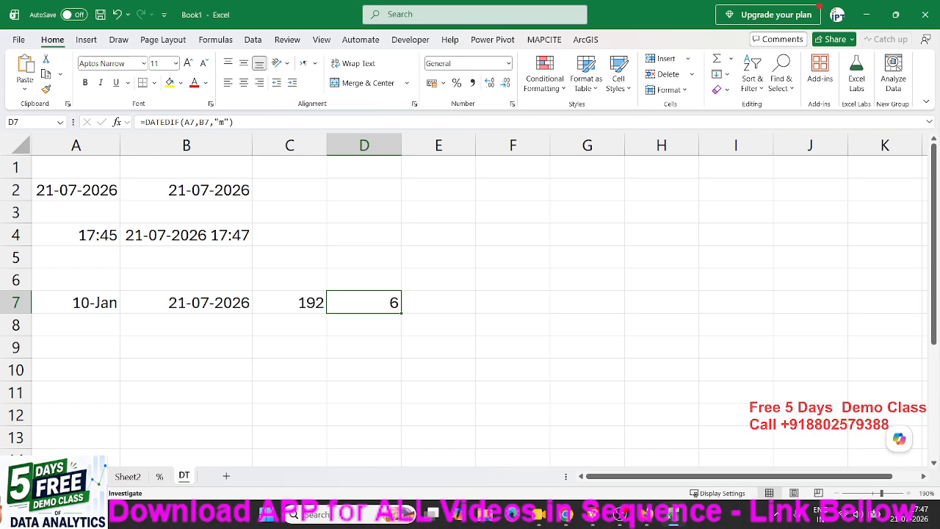
Step: Enter the start time 10:00 in cell A9
key("alt+Tab")
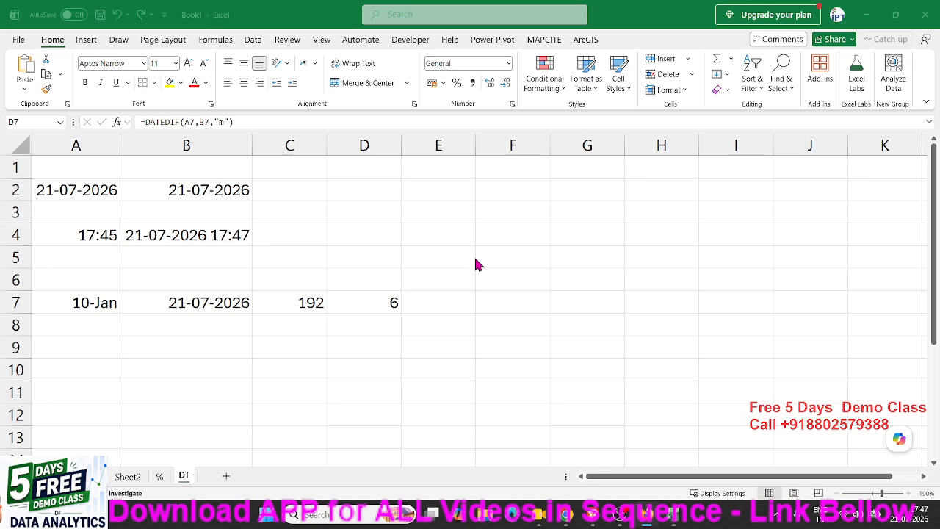
left_click(389, 337)
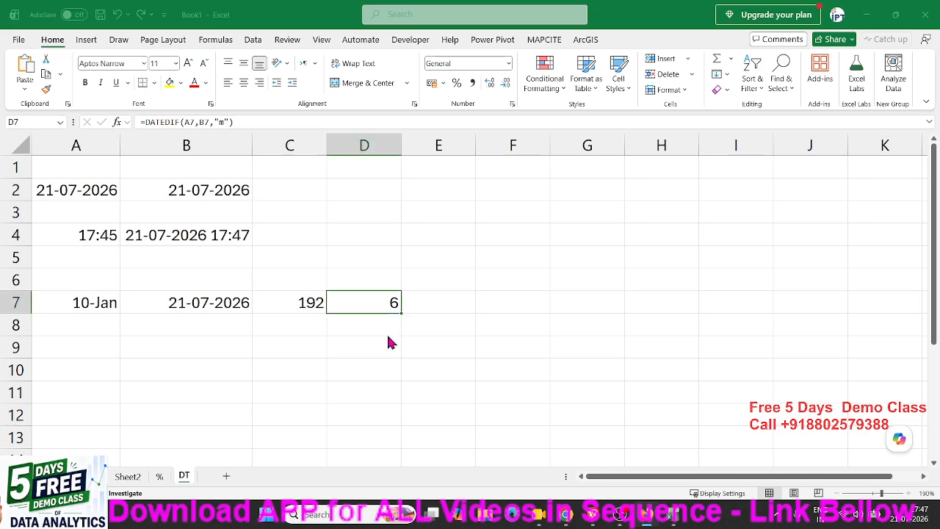
left_click(204, 330)
left_click(111, 363)
key("Up")
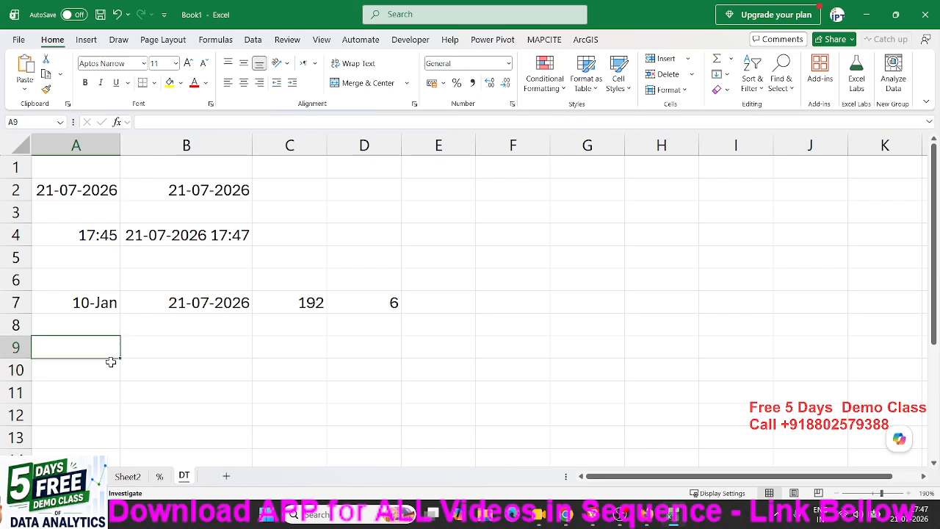
type("10")
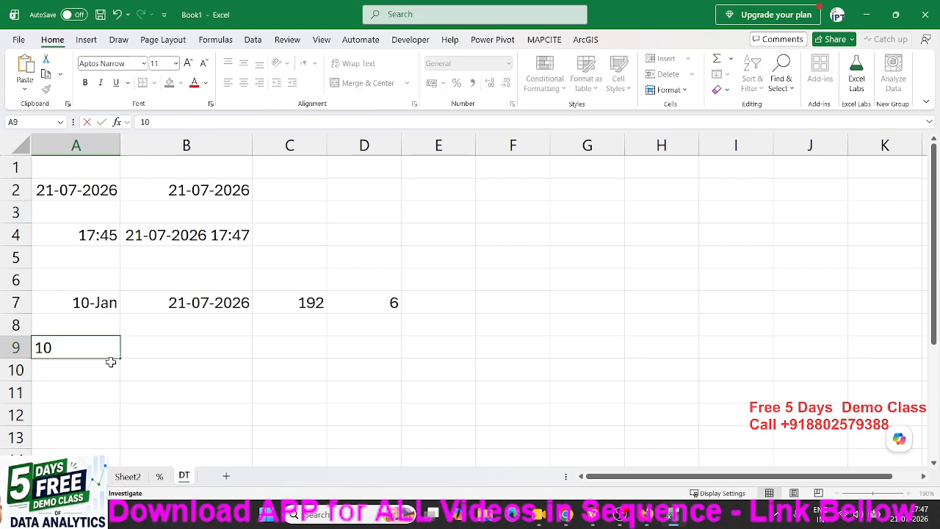
type(":00")
key("Tab")
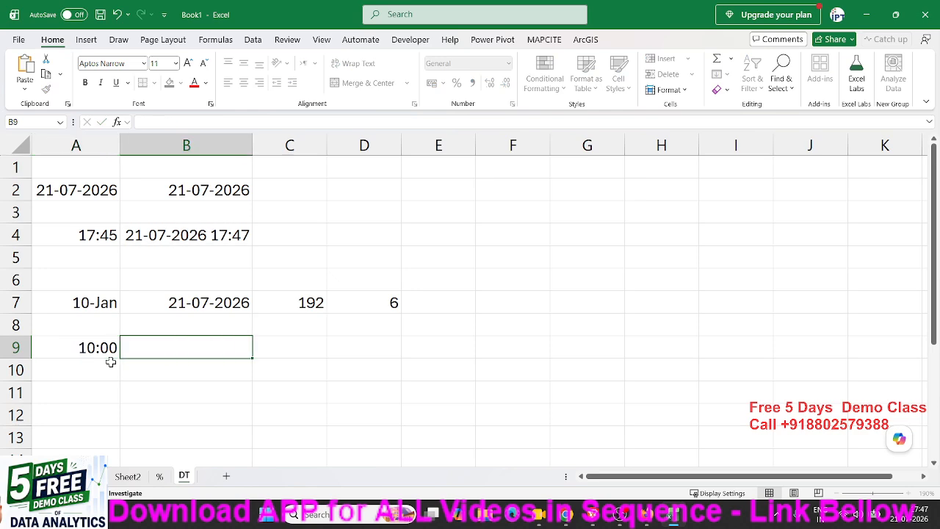
Step: Enter the end time 6:00 PM in cell B9
type("6:00")
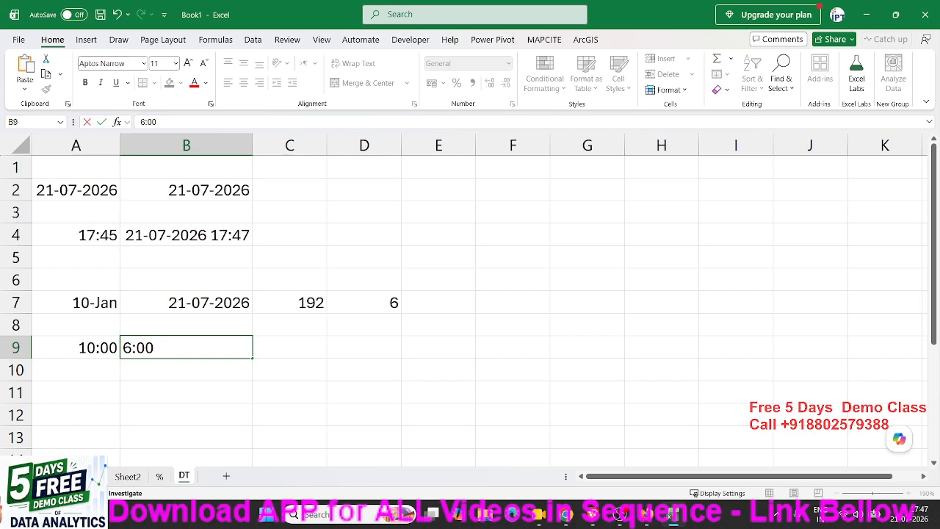
key("alt+Tab")
left_click(176, 349)
type("PM")
key("alt+Tab")
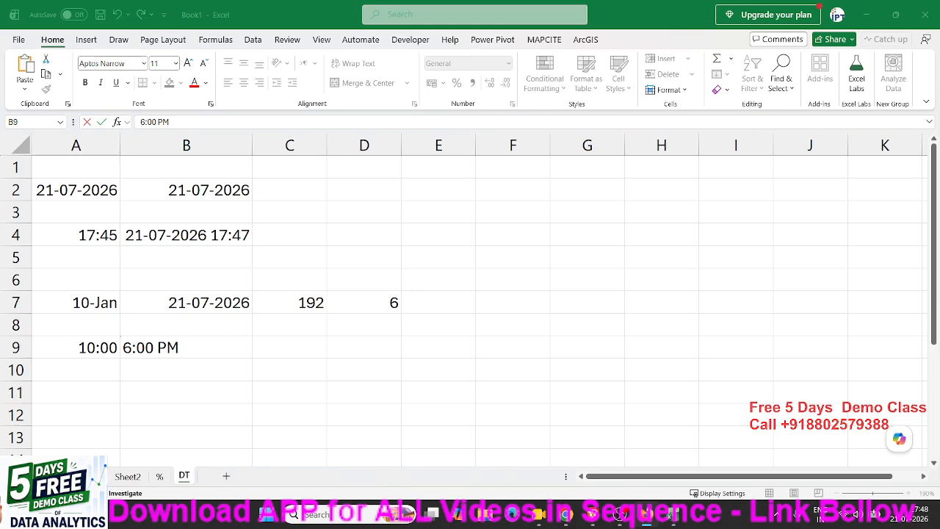
left_click(197, 345)
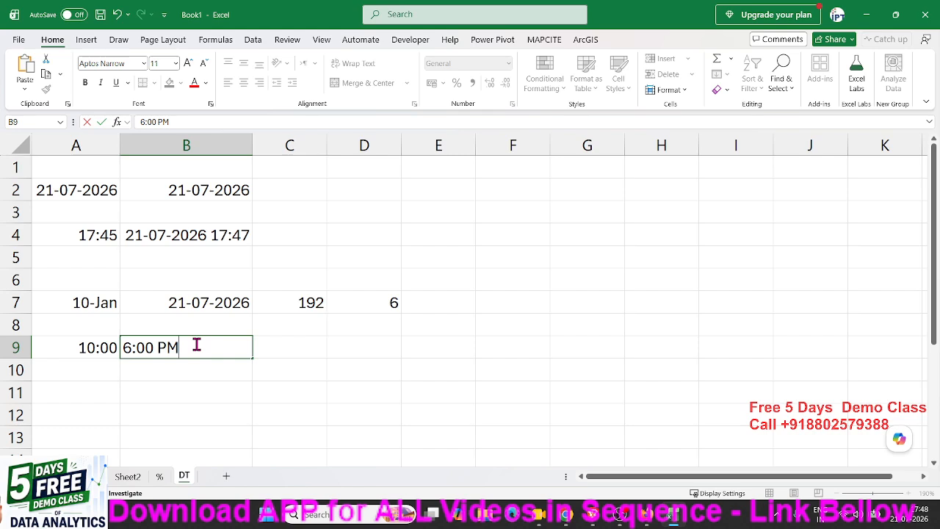
key("Return")
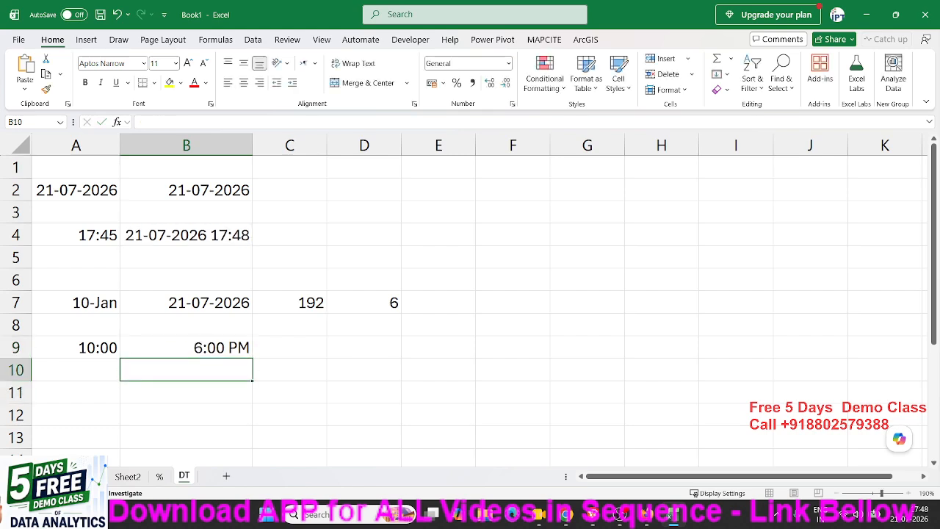
Step: Calculate the difference between the start and end times in cell C9 with the formula =B9-A9
key("alt+Tab")
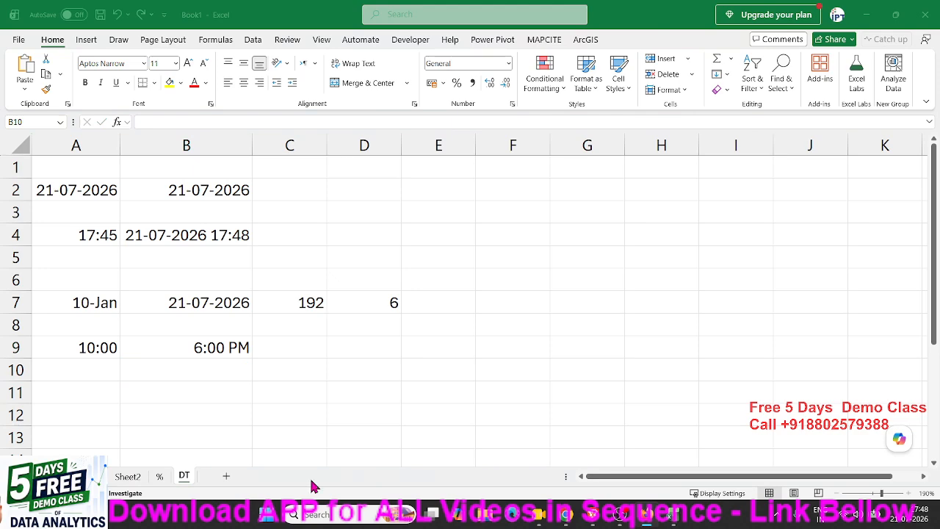
key("alt+Tab")
left_click(206, 348)
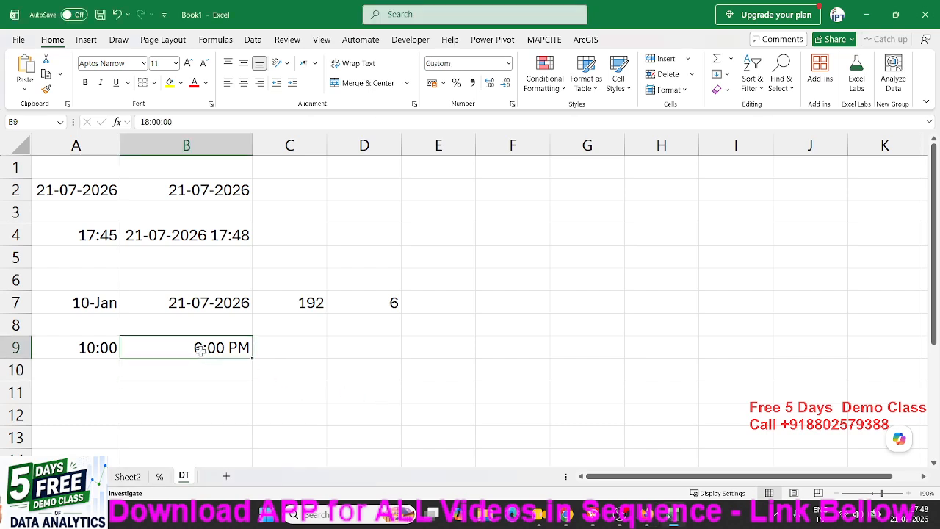
left_click(111, 348)
left_click(271, 348)
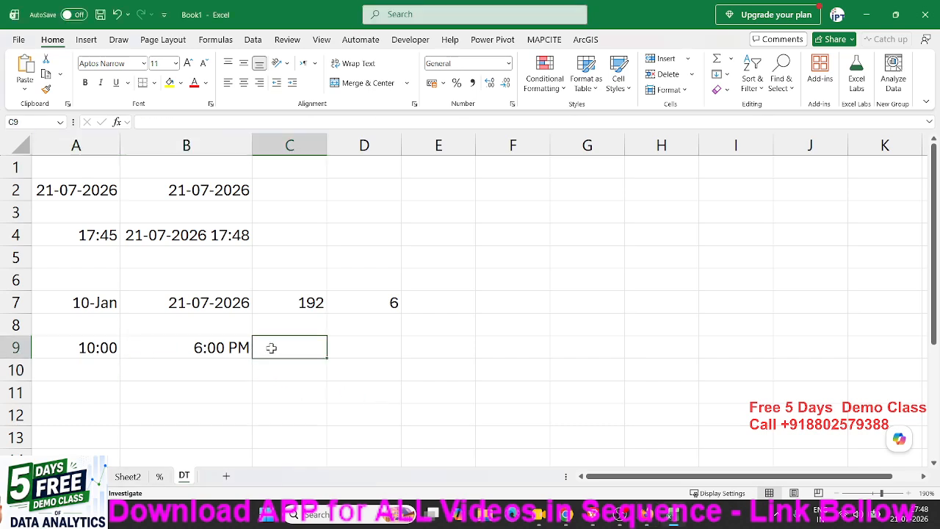
type("=")
left_click(224, 344)
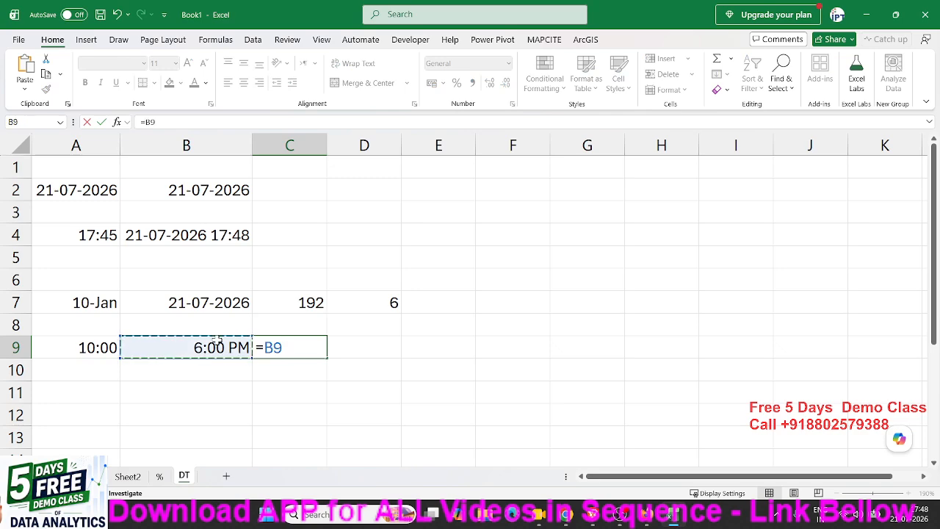
type("-")
left_click(83, 342)
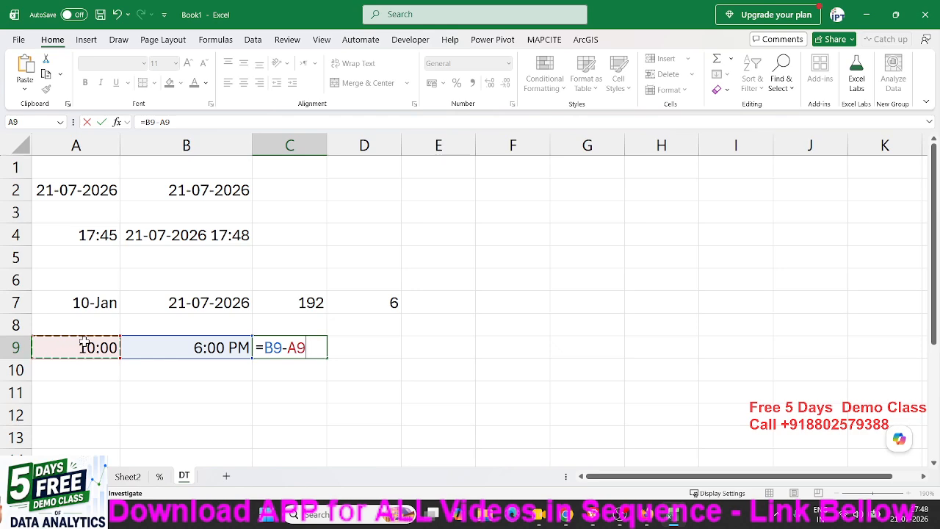
key("Return")
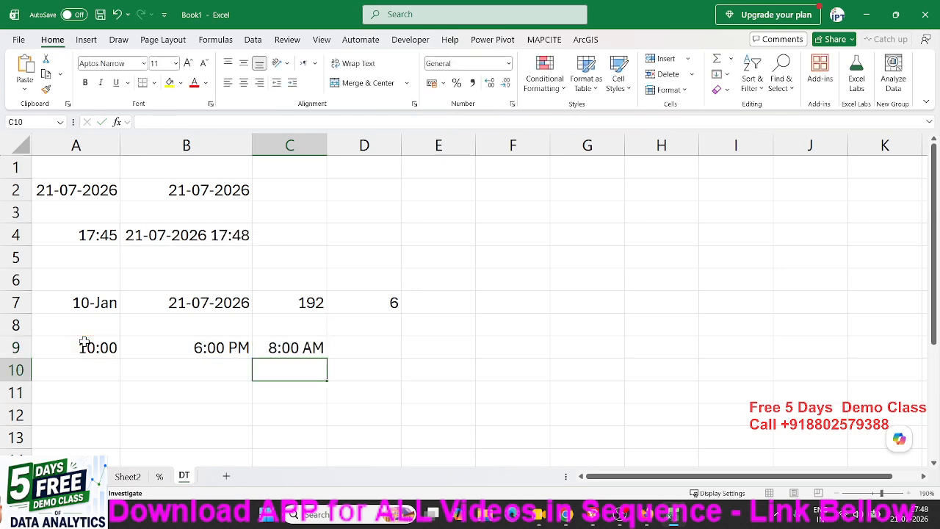
Step: Apply the Time number format to the time difference in cell C9
key("Up")
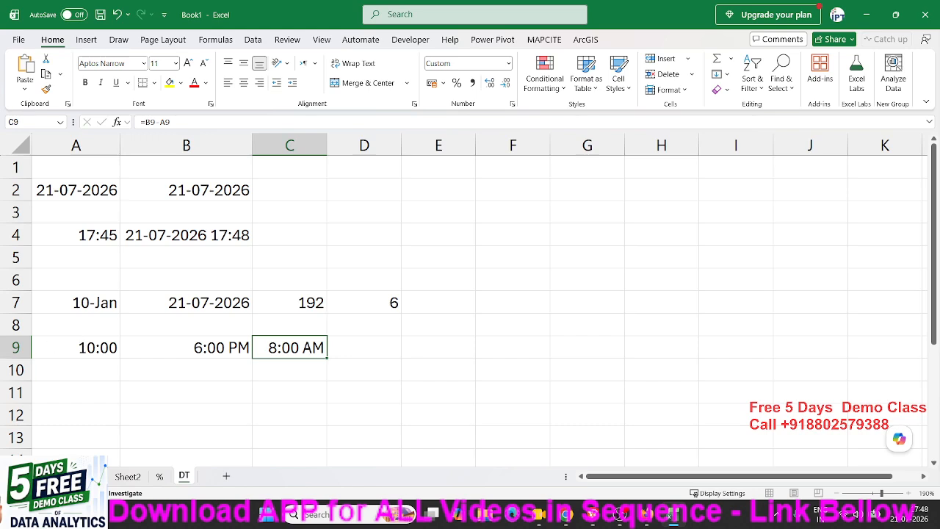
key("alt+Tab")
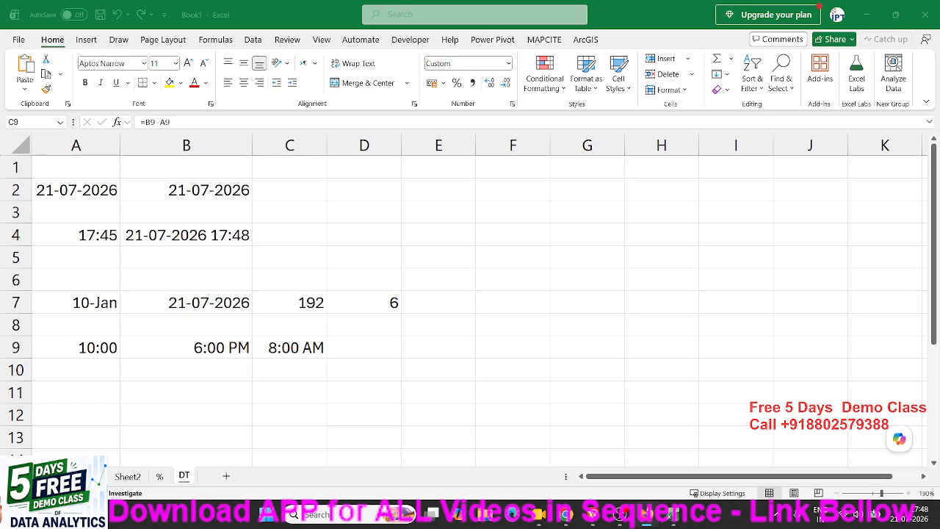
left_click(281, 349)
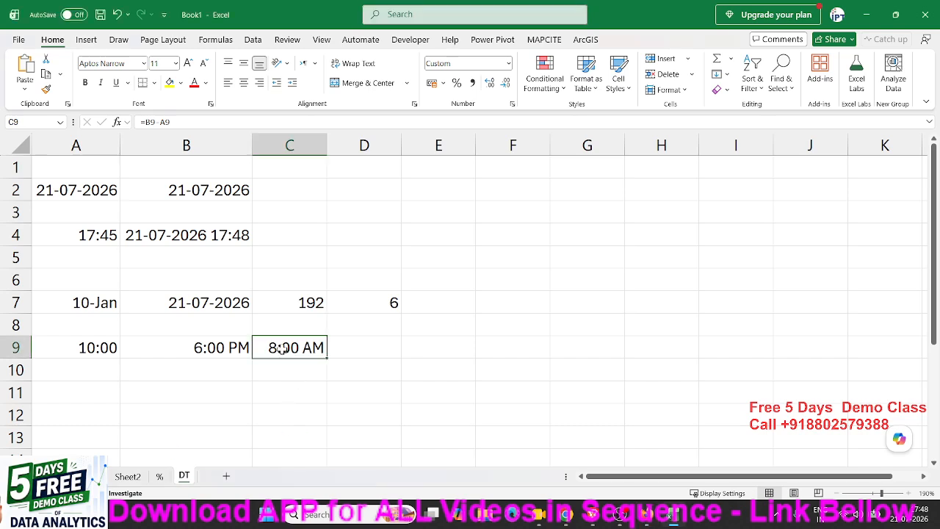
left_click(509, 64)
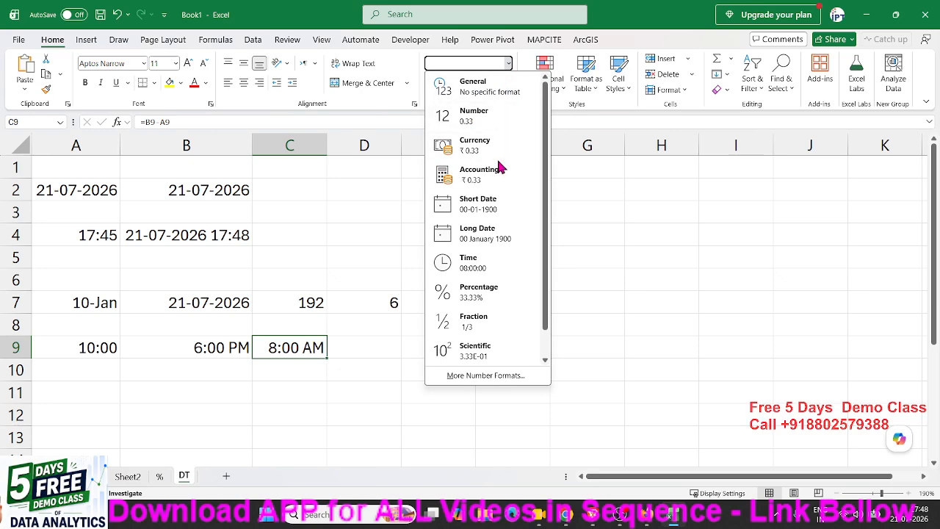
left_click(484, 266)
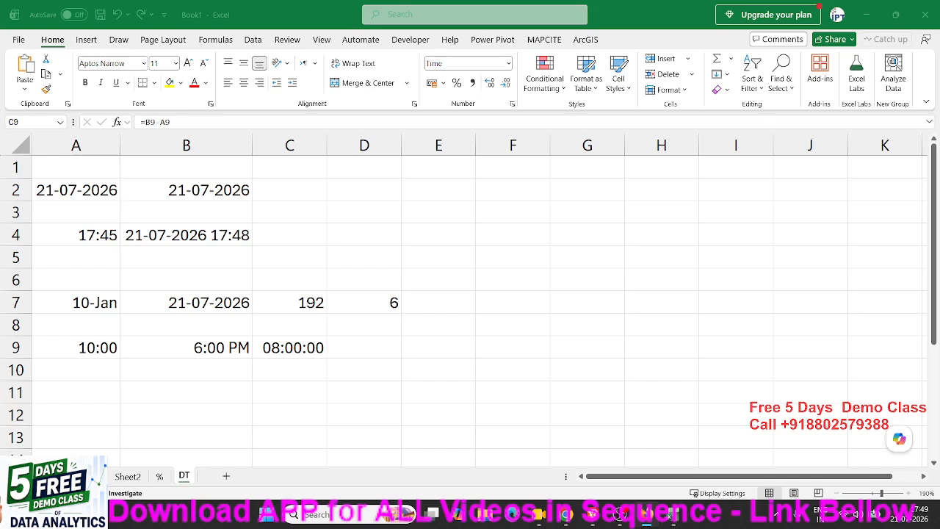
left_click(226, 367)
left_click(224, 347)
left_click(269, 349)
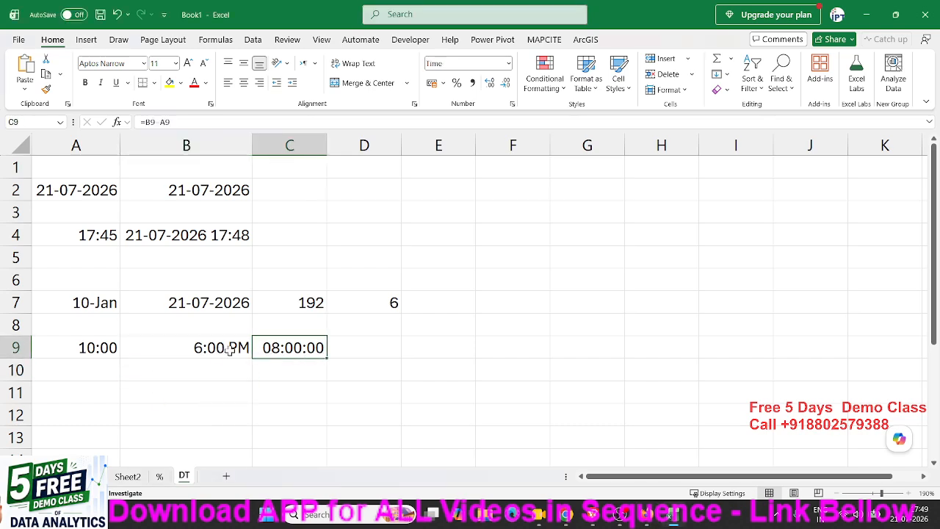
left_click(243, 347)
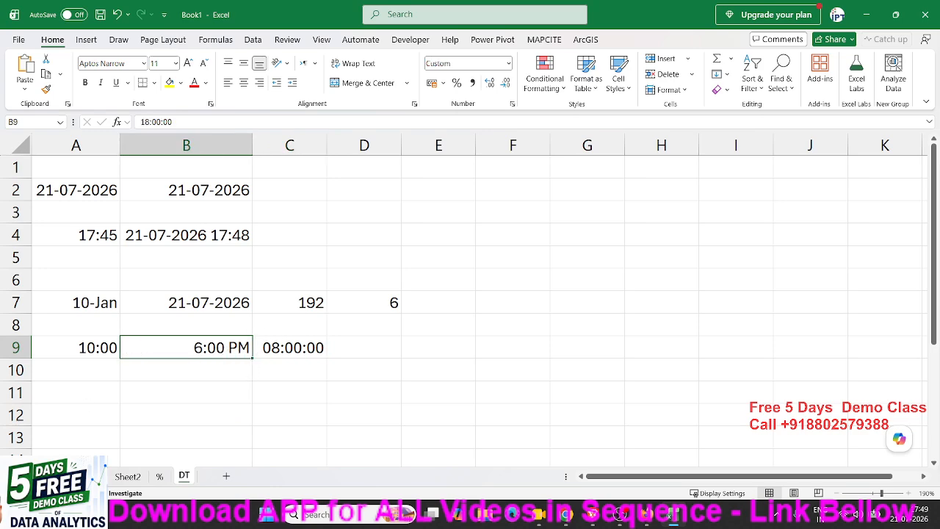
left_click(646, 515)
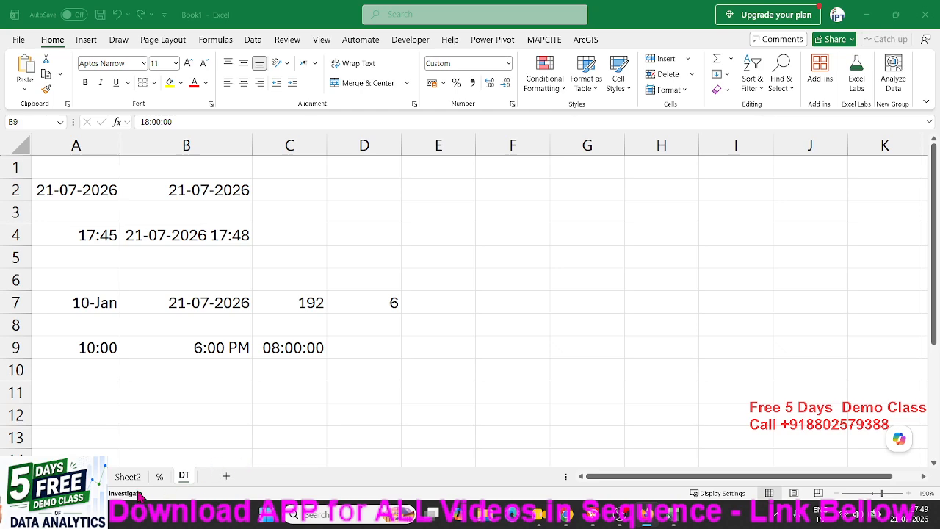
Step: Review the earlier sheets with the multiplication table, the profit calculation and the percentage examples, and return to the DT sheet
left_click(87, 476)
left_click(86, 476)
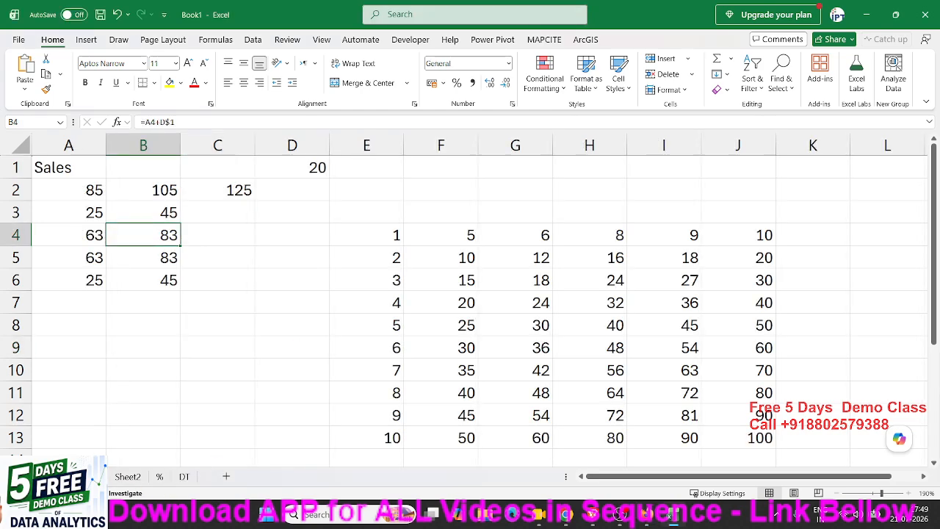
left_click(380, 260)
left_click(424, 262)
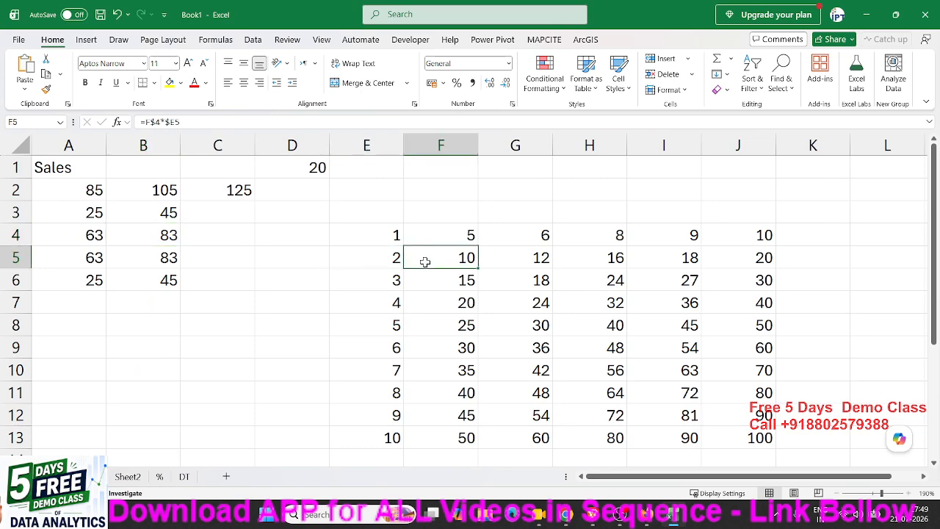
left_click(138, 478)
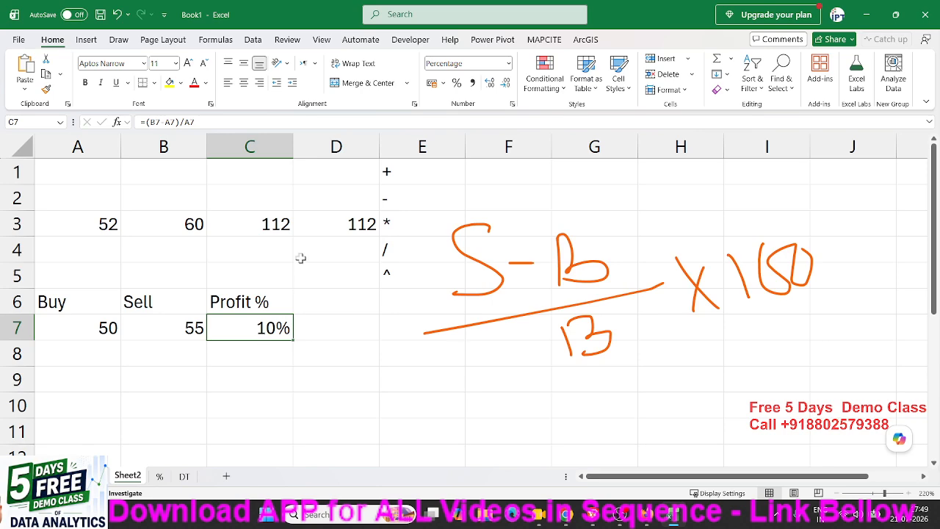
left_click(161, 477)
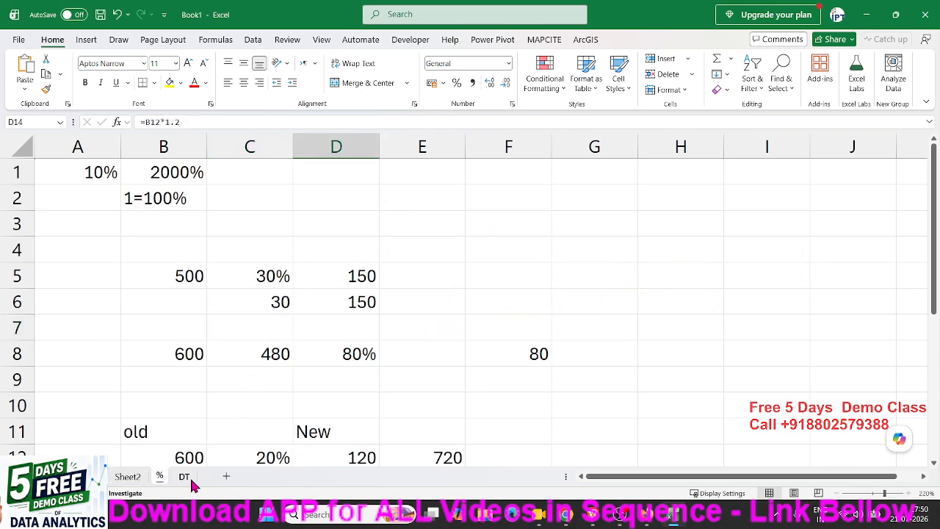
left_click(187, 478)
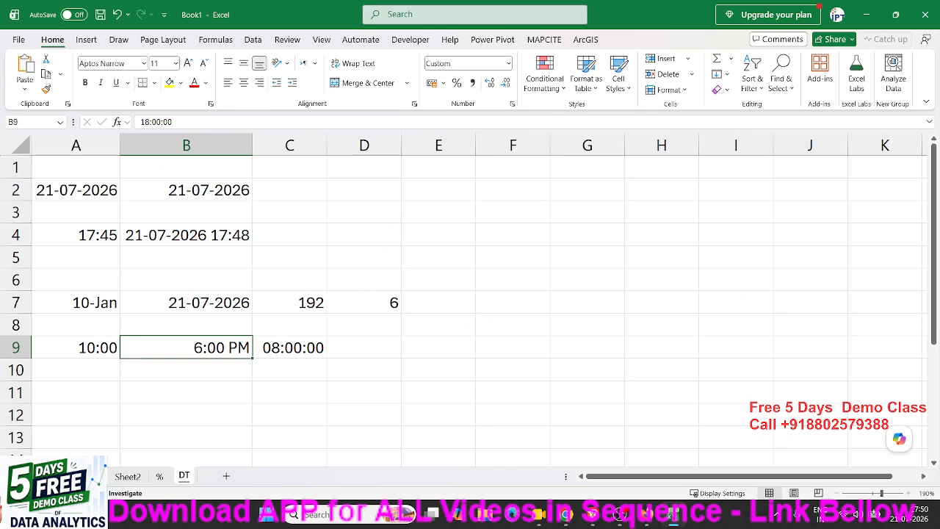
left_click(646, 514)
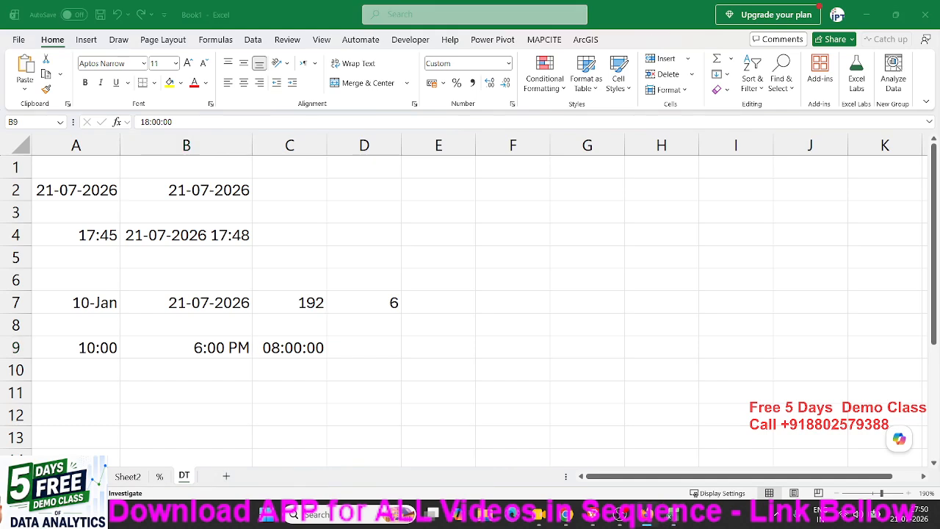